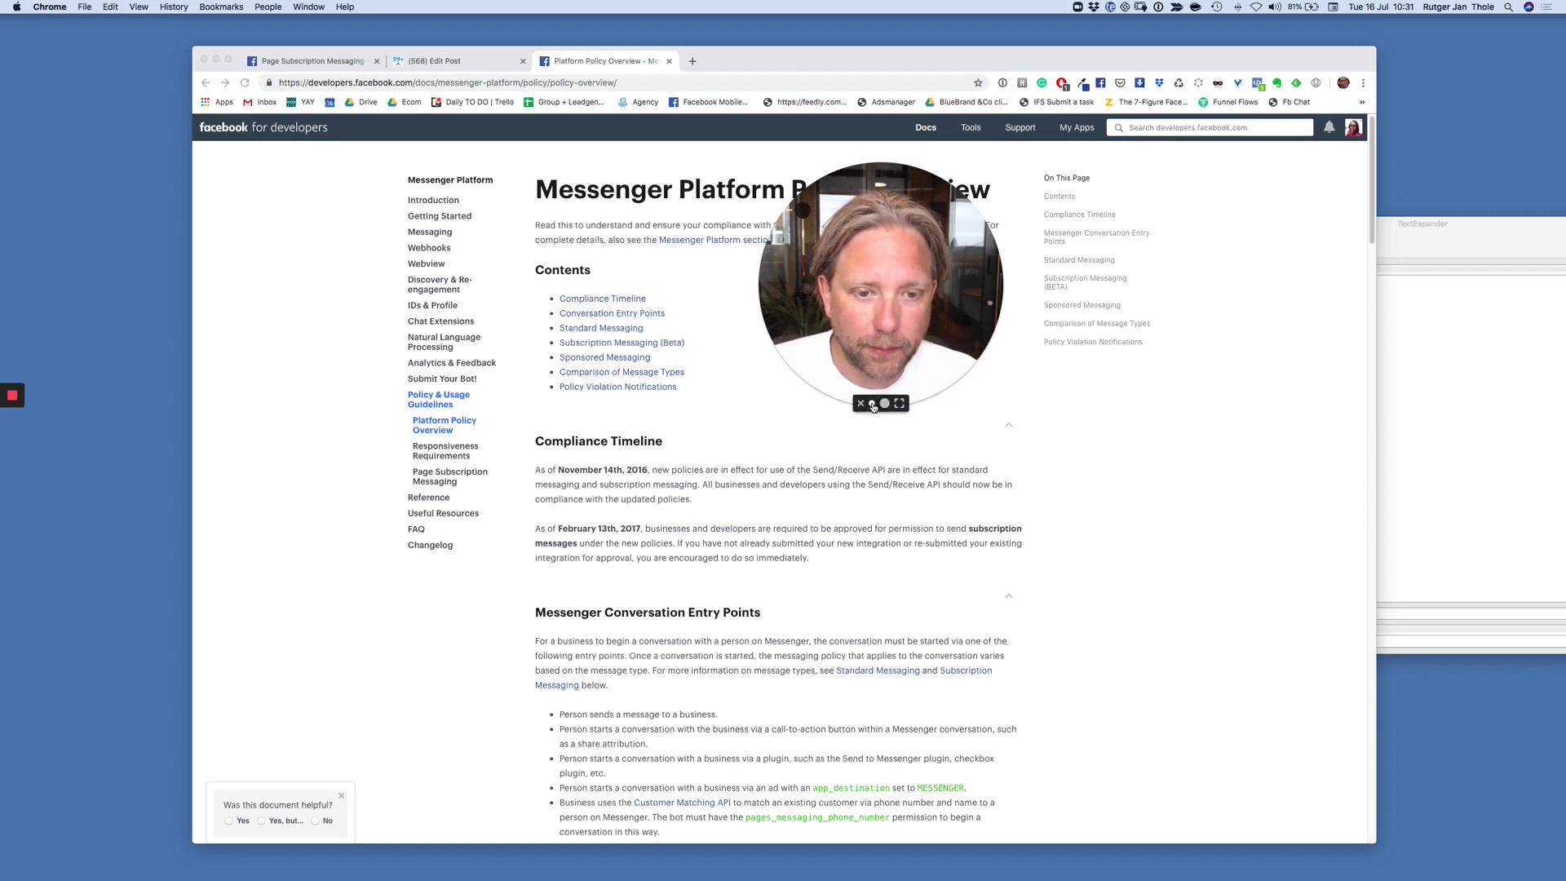
pyautogui.click(872, 402)
pyautogui.moveTo(880, 286); pyautogui.dragTo(300, 457)
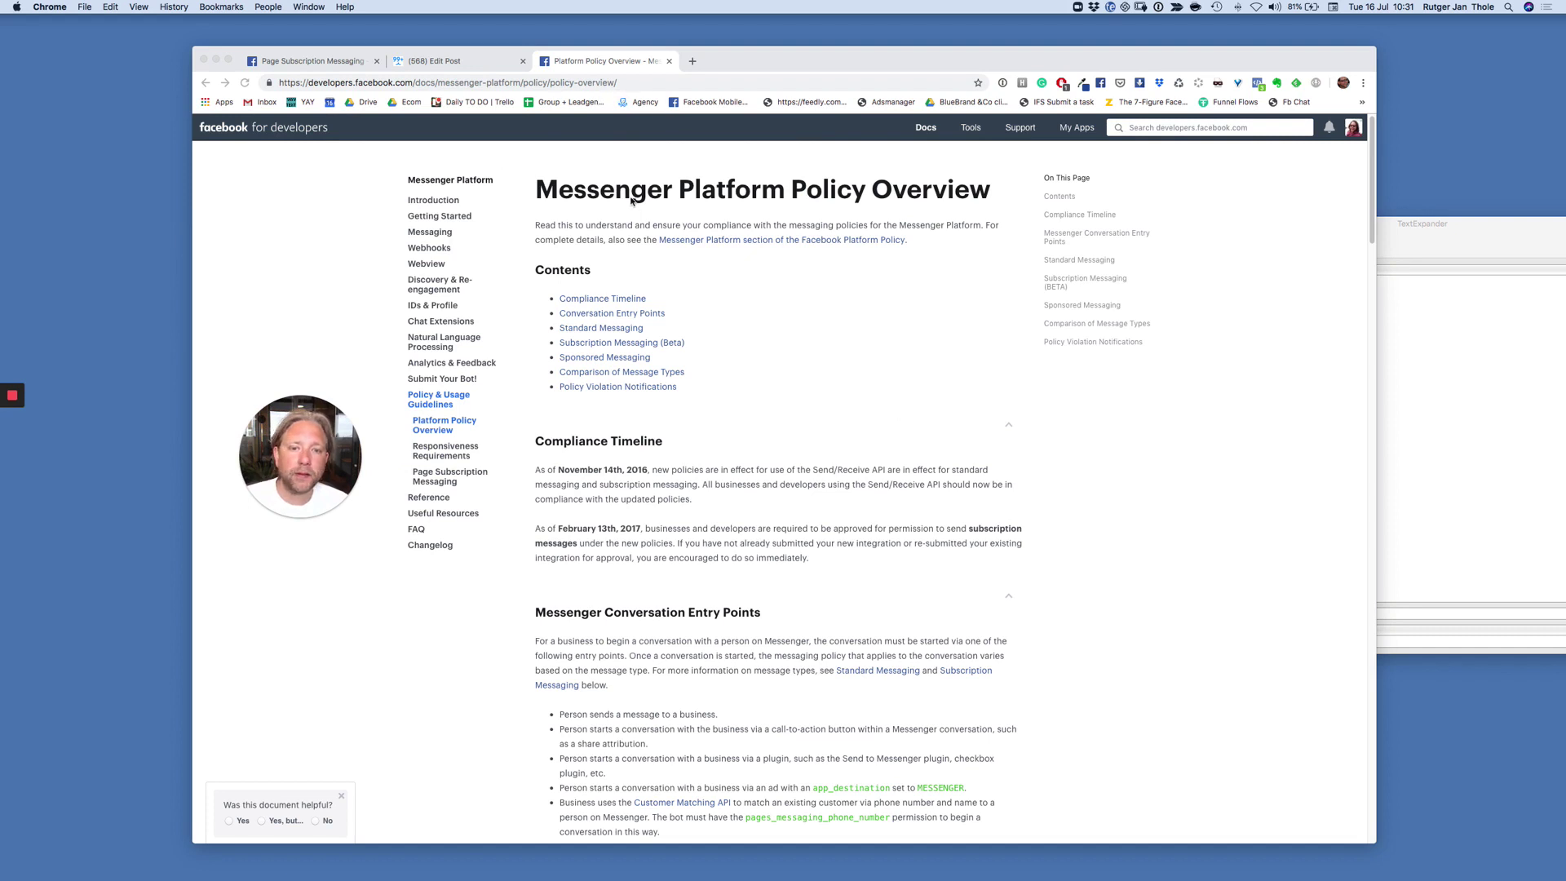
pyautogui.click(887, 175)
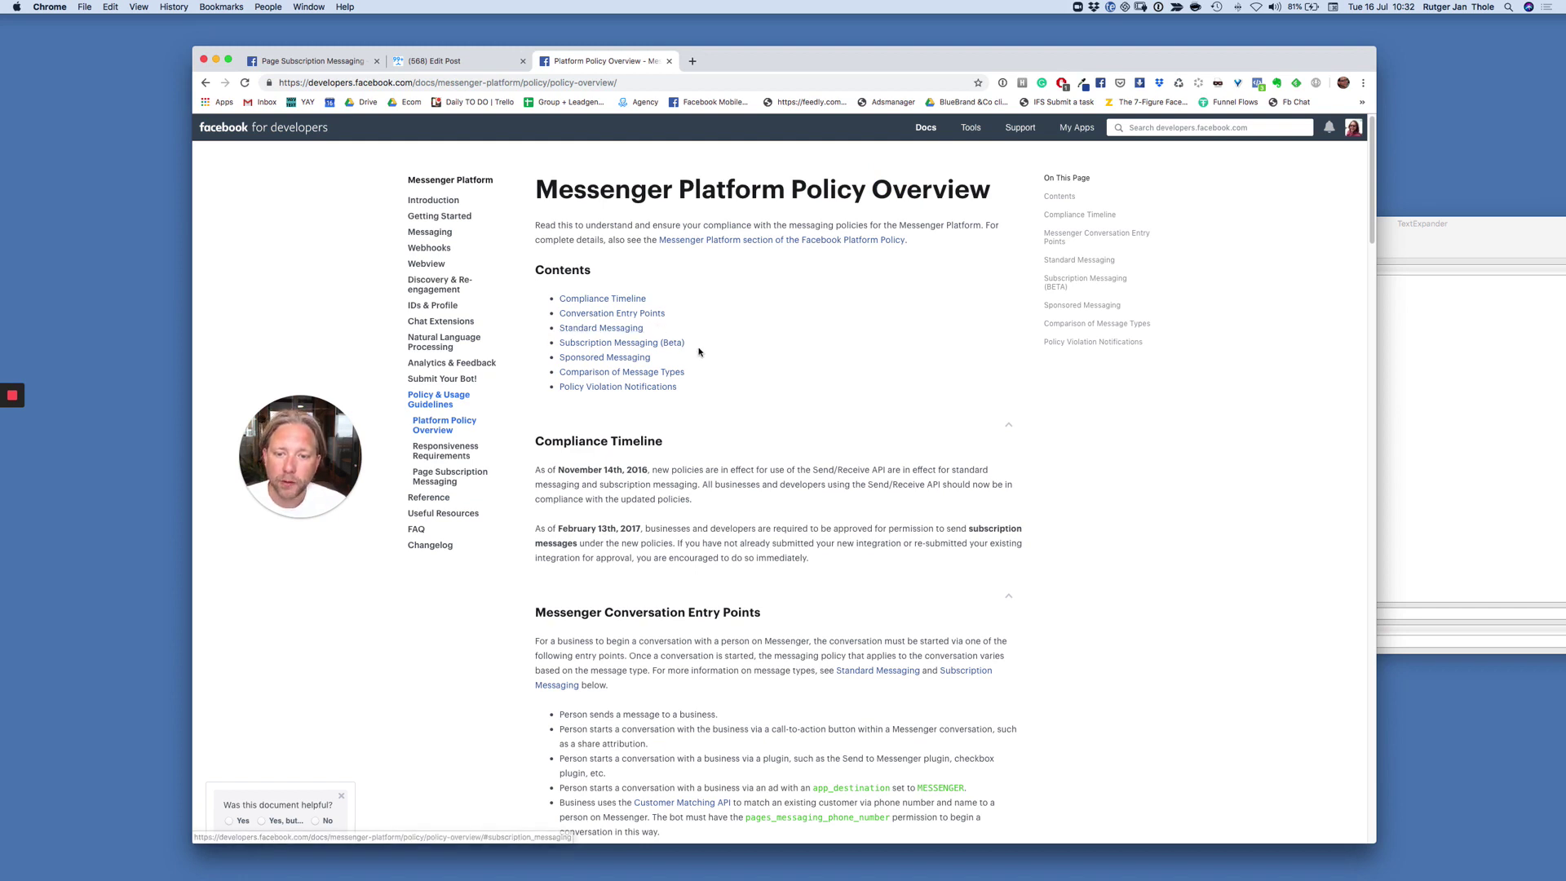
# - Read the 24-Hour Messaging Window policy under Standard Messaging, highlighting the response time, the additional message and the refresh rule
pyautogui.click(622, 360)
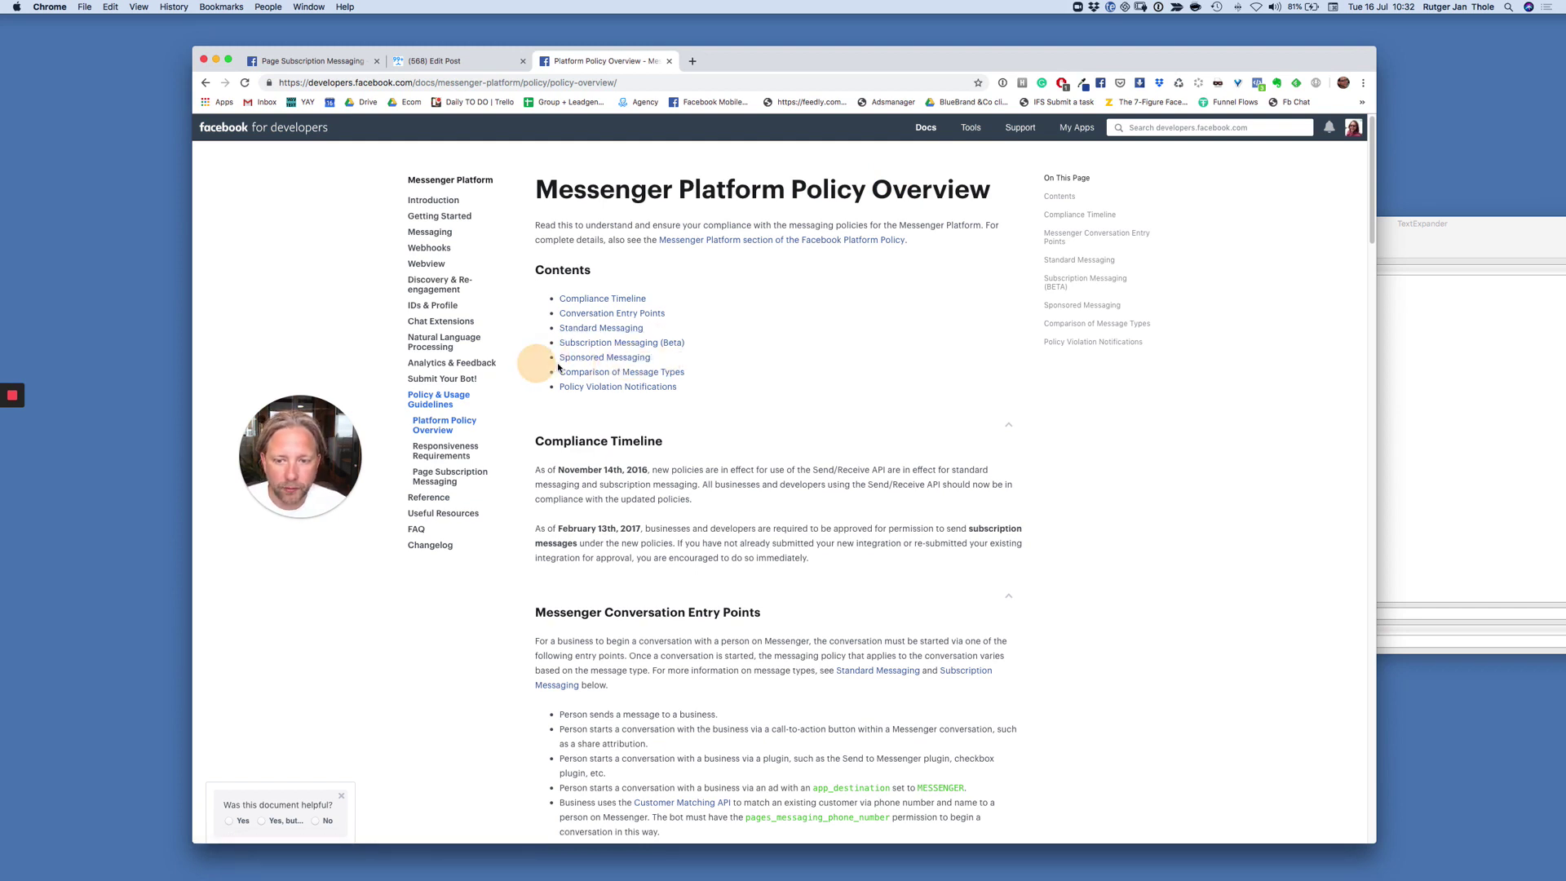
pyautogui.click(634, 328)
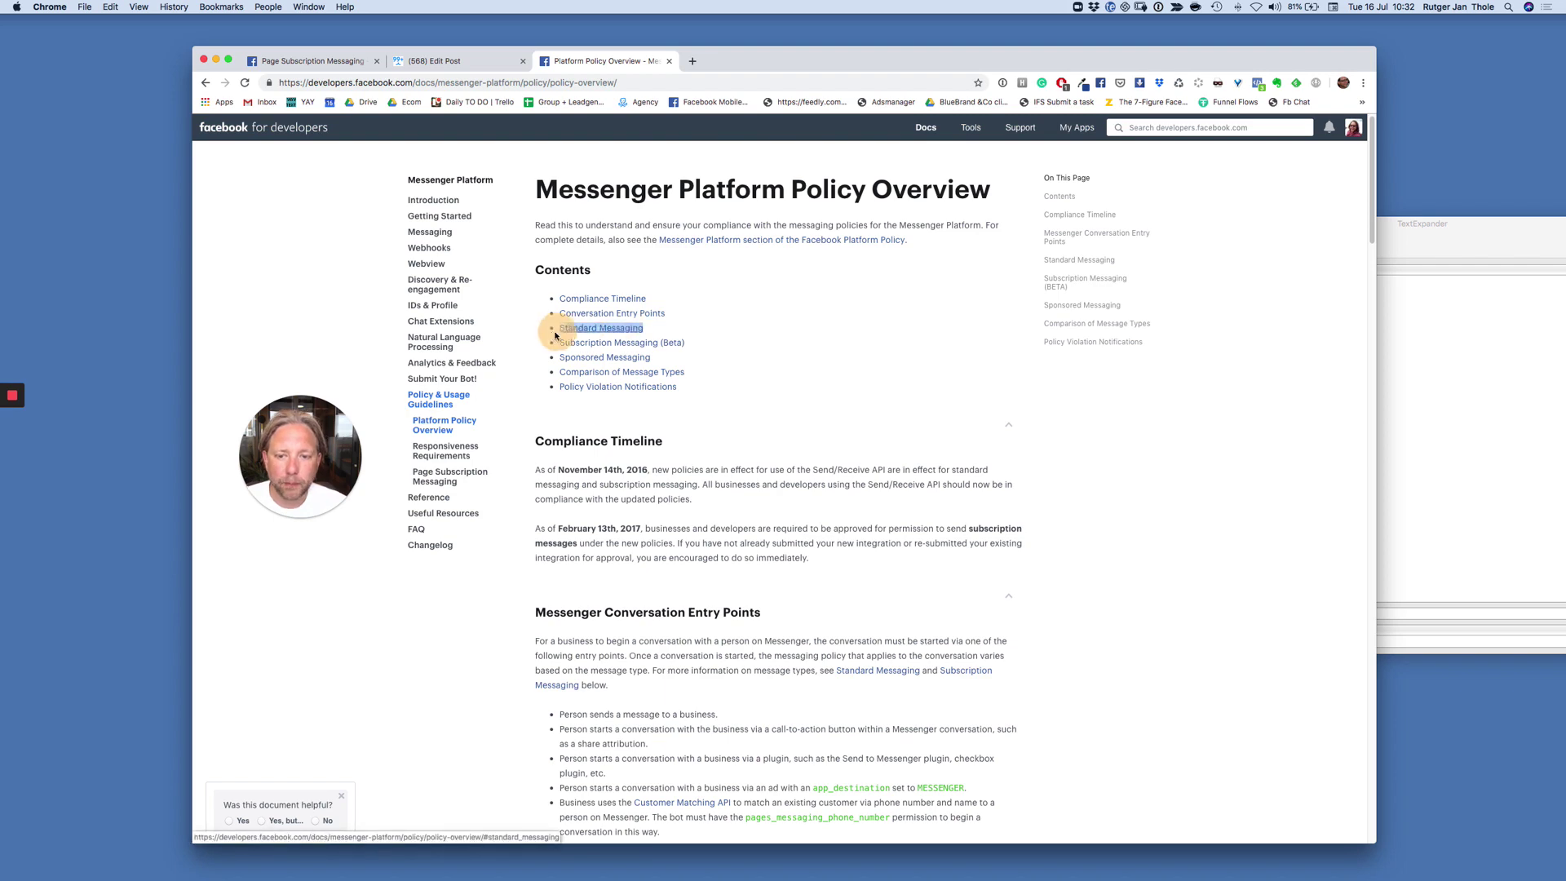
pyautogui.scroll(-10, 855, 445)
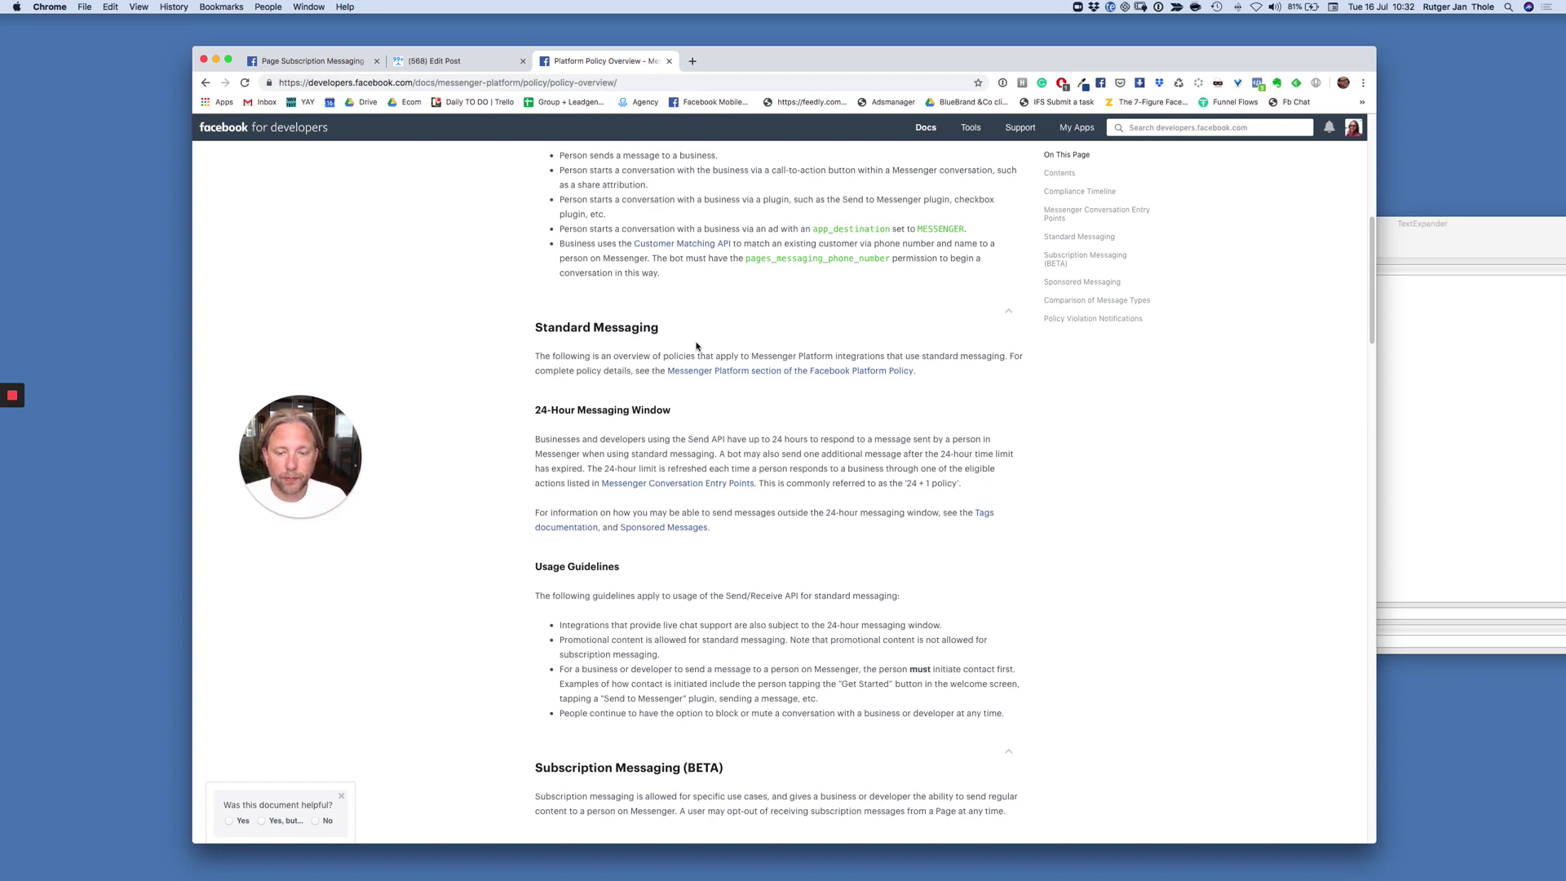
pyautogui.moveTo(534, 411); pyautogui.dragTo(721, 410)
pyautogui.moveTo(540, 440); pyautogui.dragTo(981, 439)
pyautogui.moveTo(551, 455)
pyautogui.mouseDown()
pyautogui.moveTo(716, 454)
pyautogui.moveTo(551, 454)
pyautogui.mouseUp()
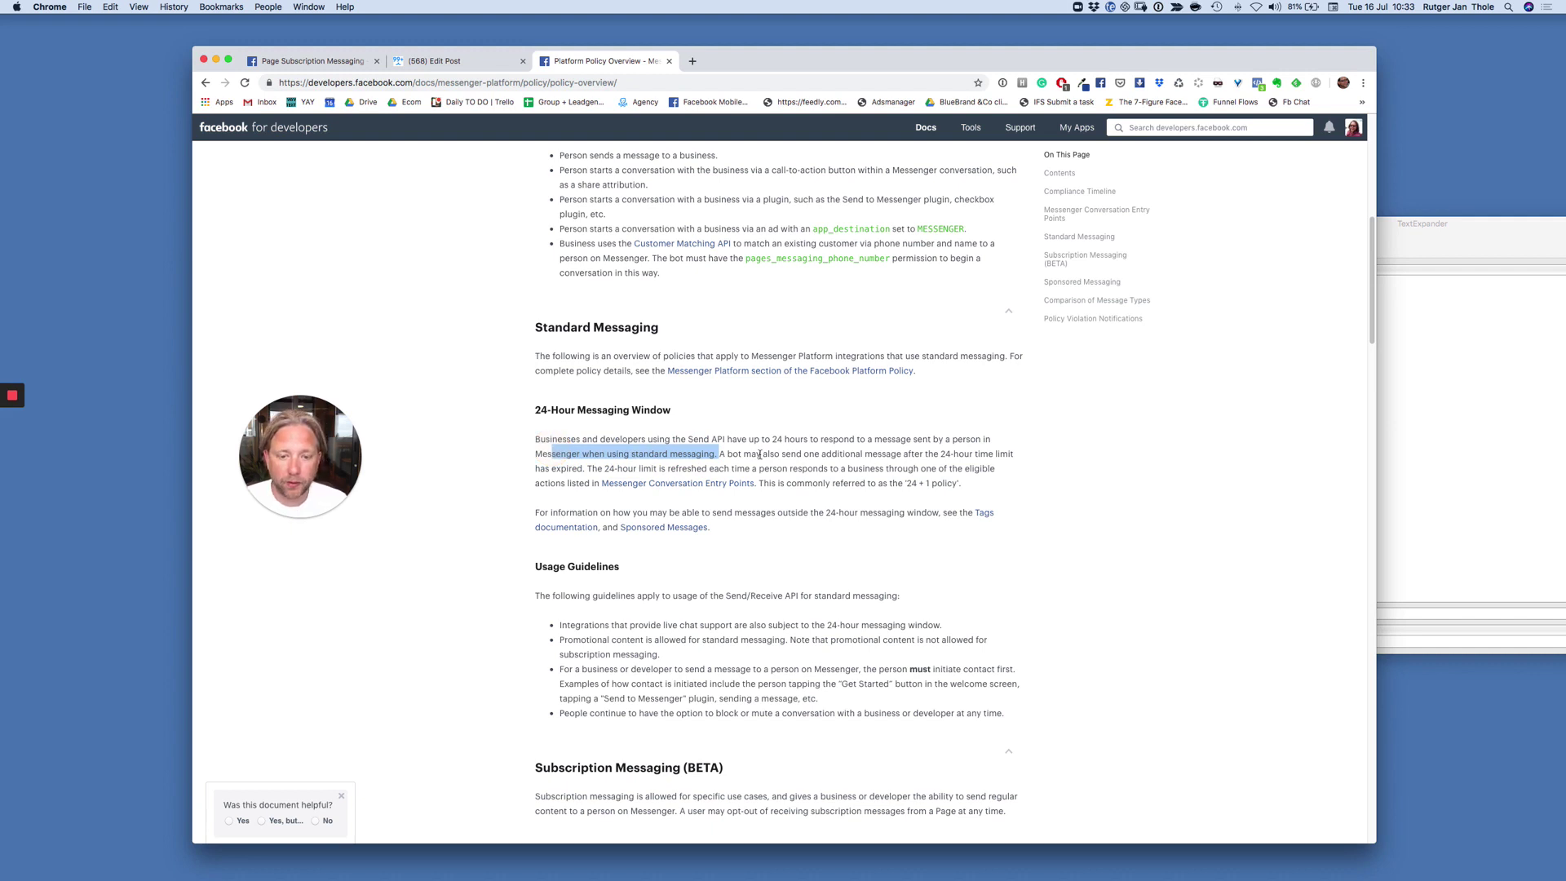
pyautogui.moveTo(758, 453); pyautogui.dragTo(1014, 453)
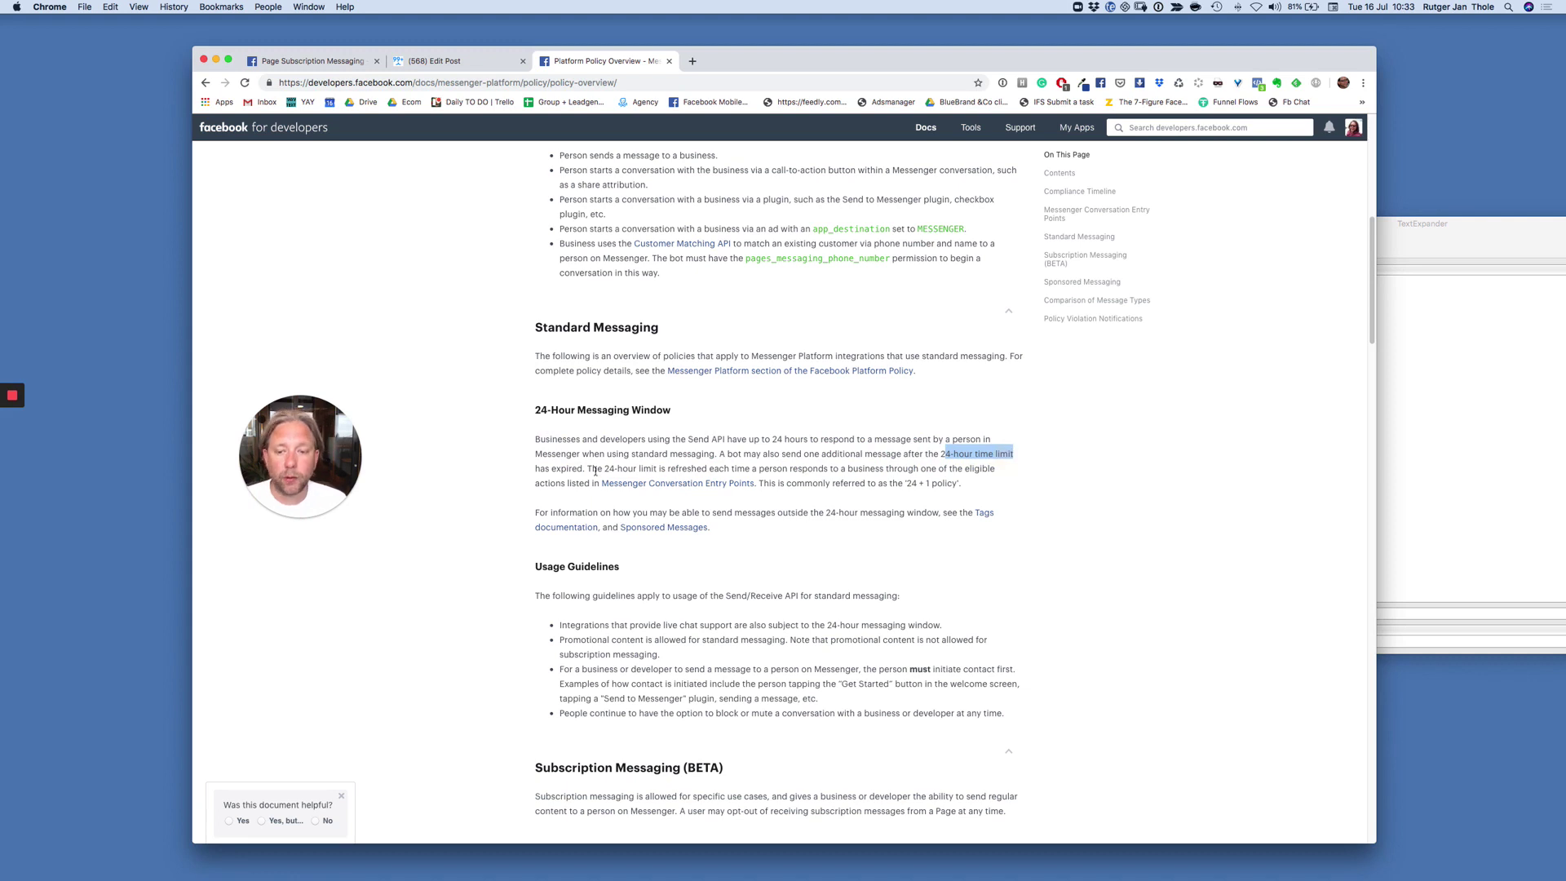
pyautogui.moveTo(582, 469); pyautogui.dragTo(563, 151)
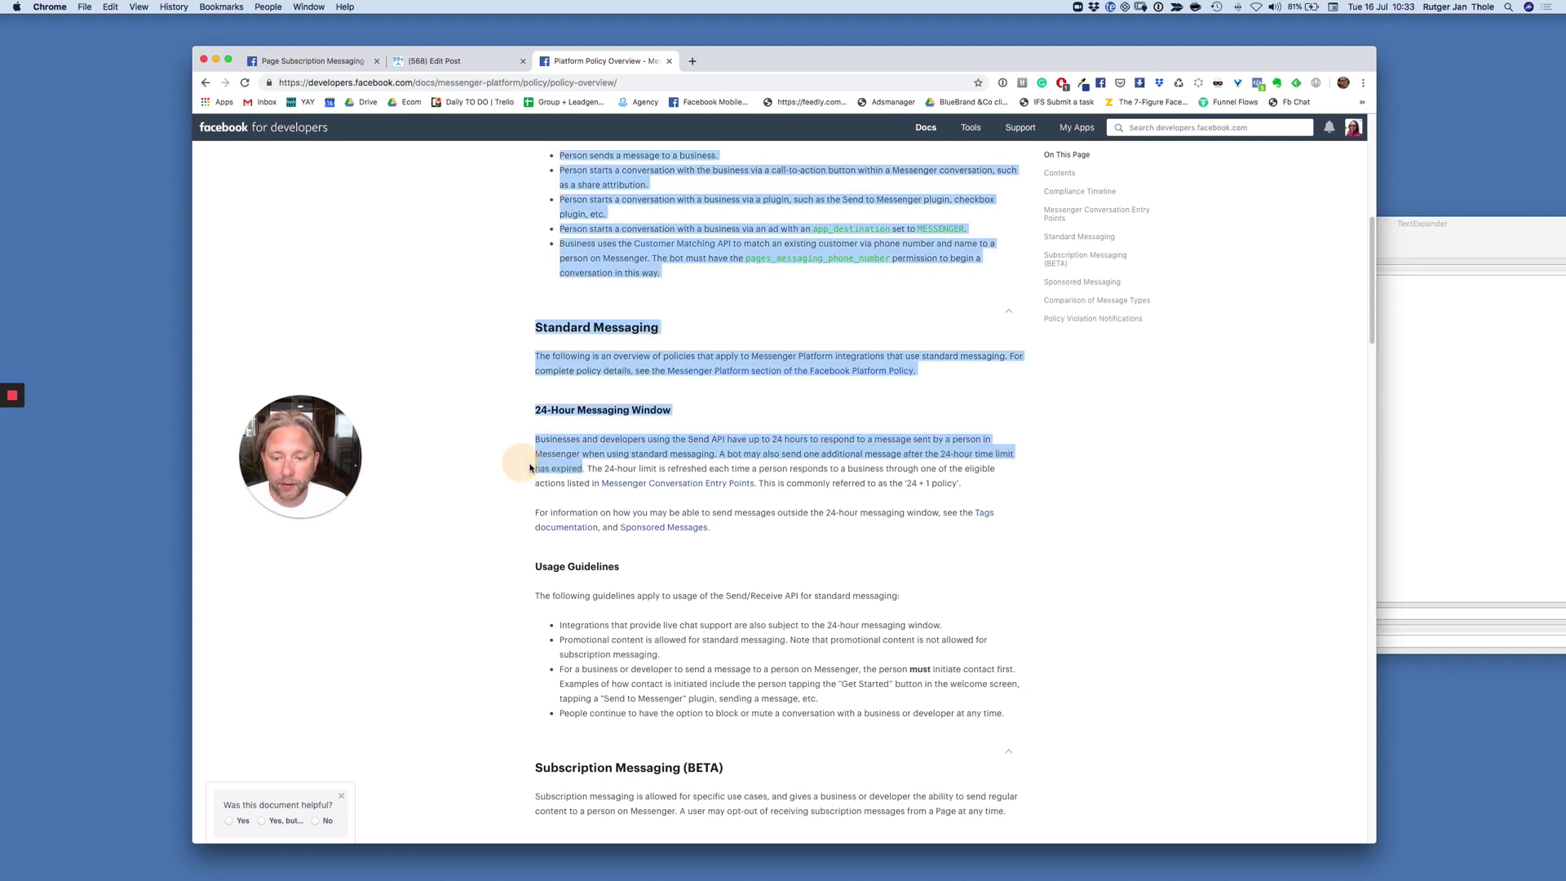
pyautogui.click(865, 486)
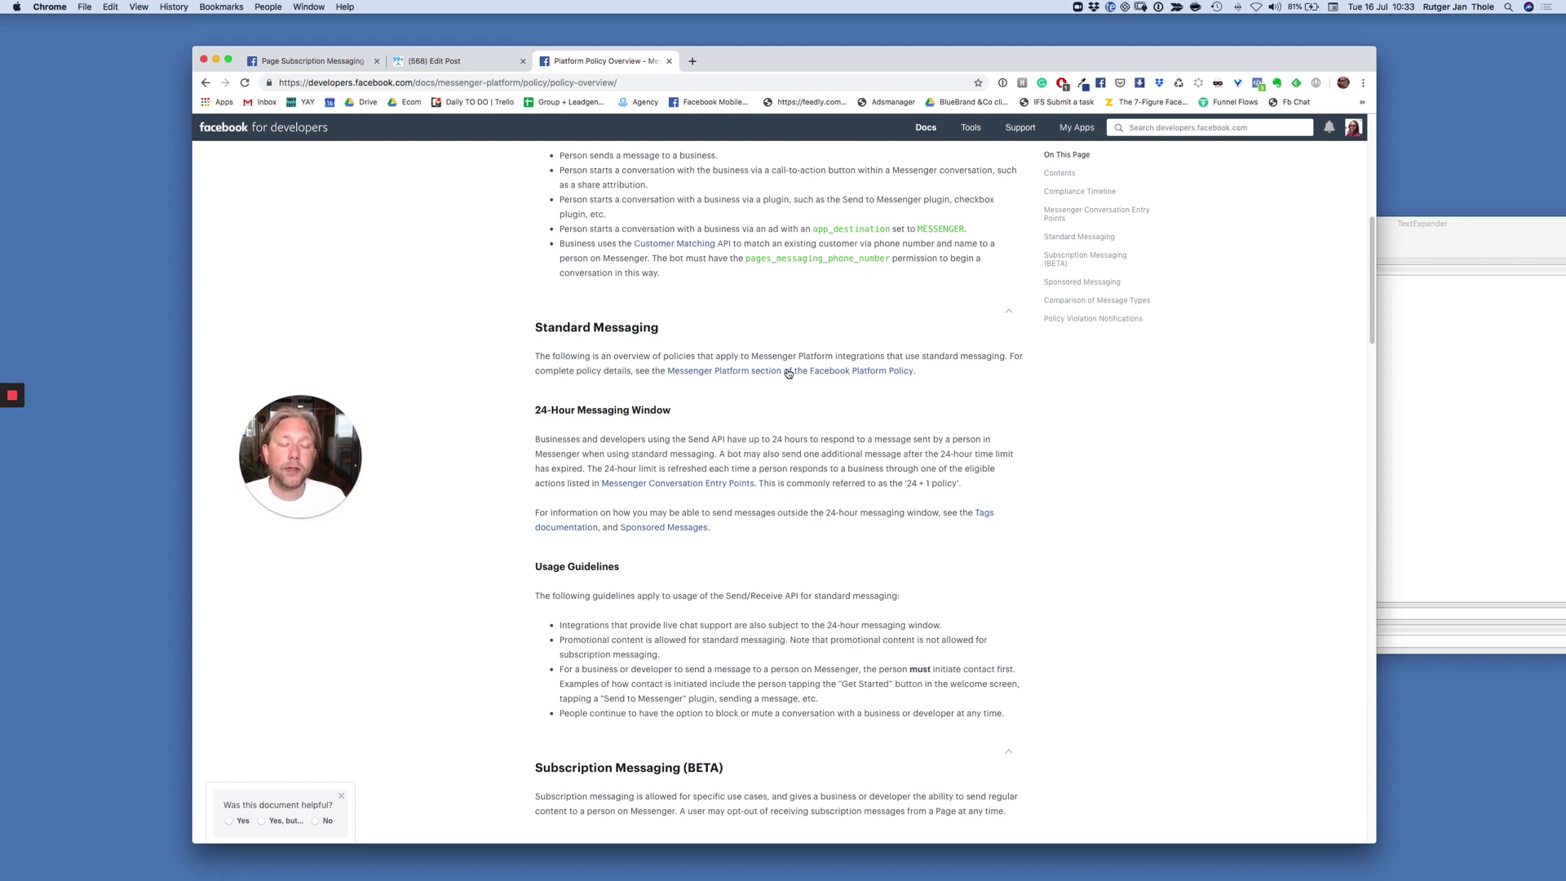
pyautogui.moveTo(597, 469); pyautogui.dragTo(993, 469)
pyautogui.moveTo(551, 482); pyautogui.dragTo(595, 484)
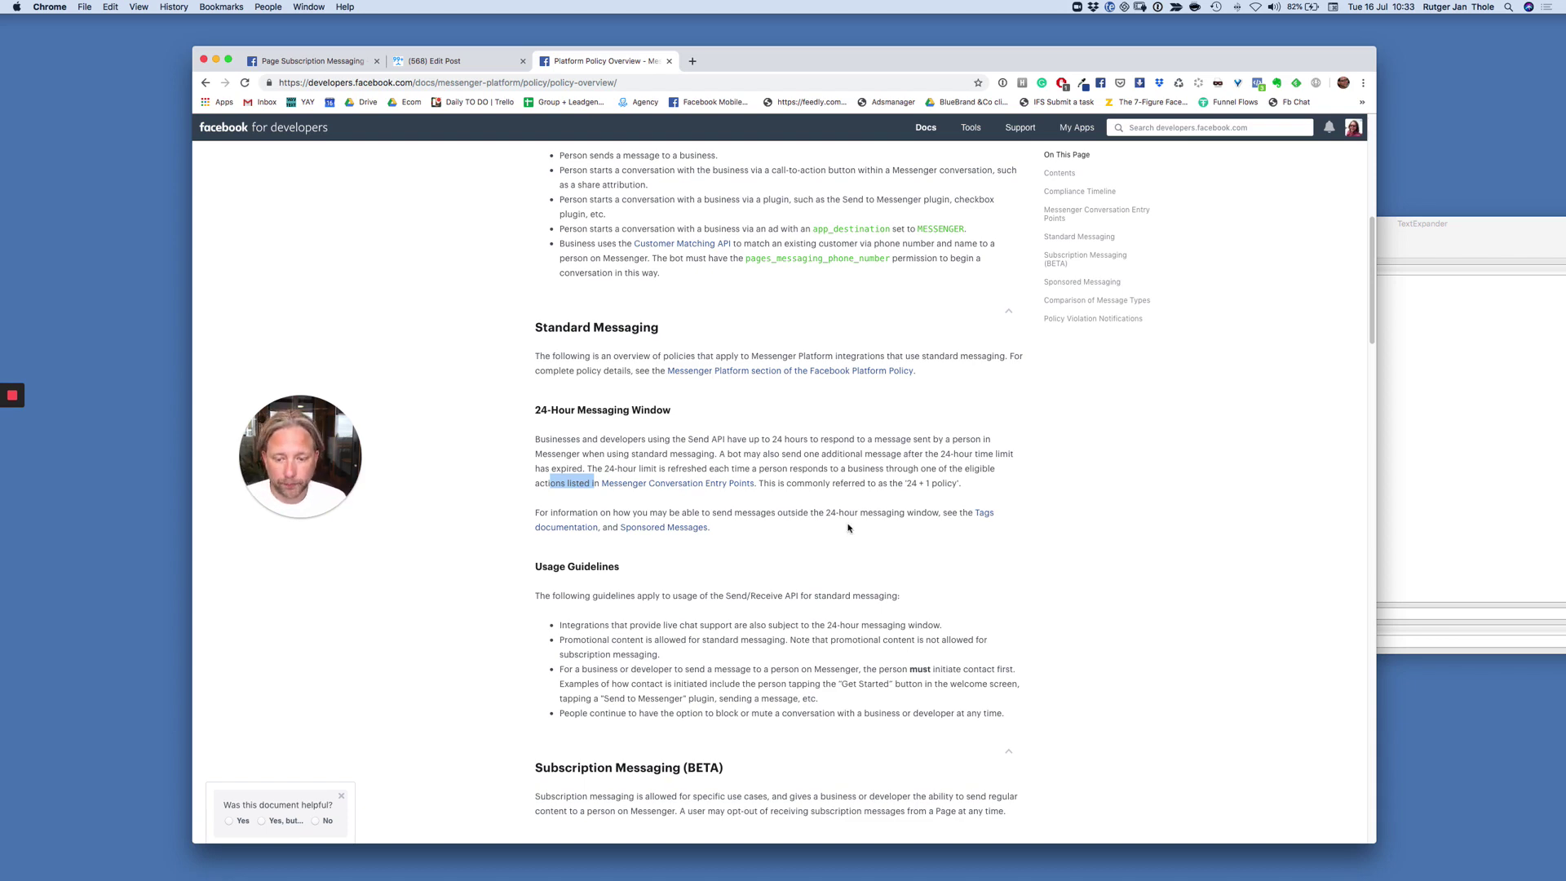
# - Review the Messenger Conversation Entry Points section, returning to the page's Contents list
pyautogui.scroll(8, 782, 424)
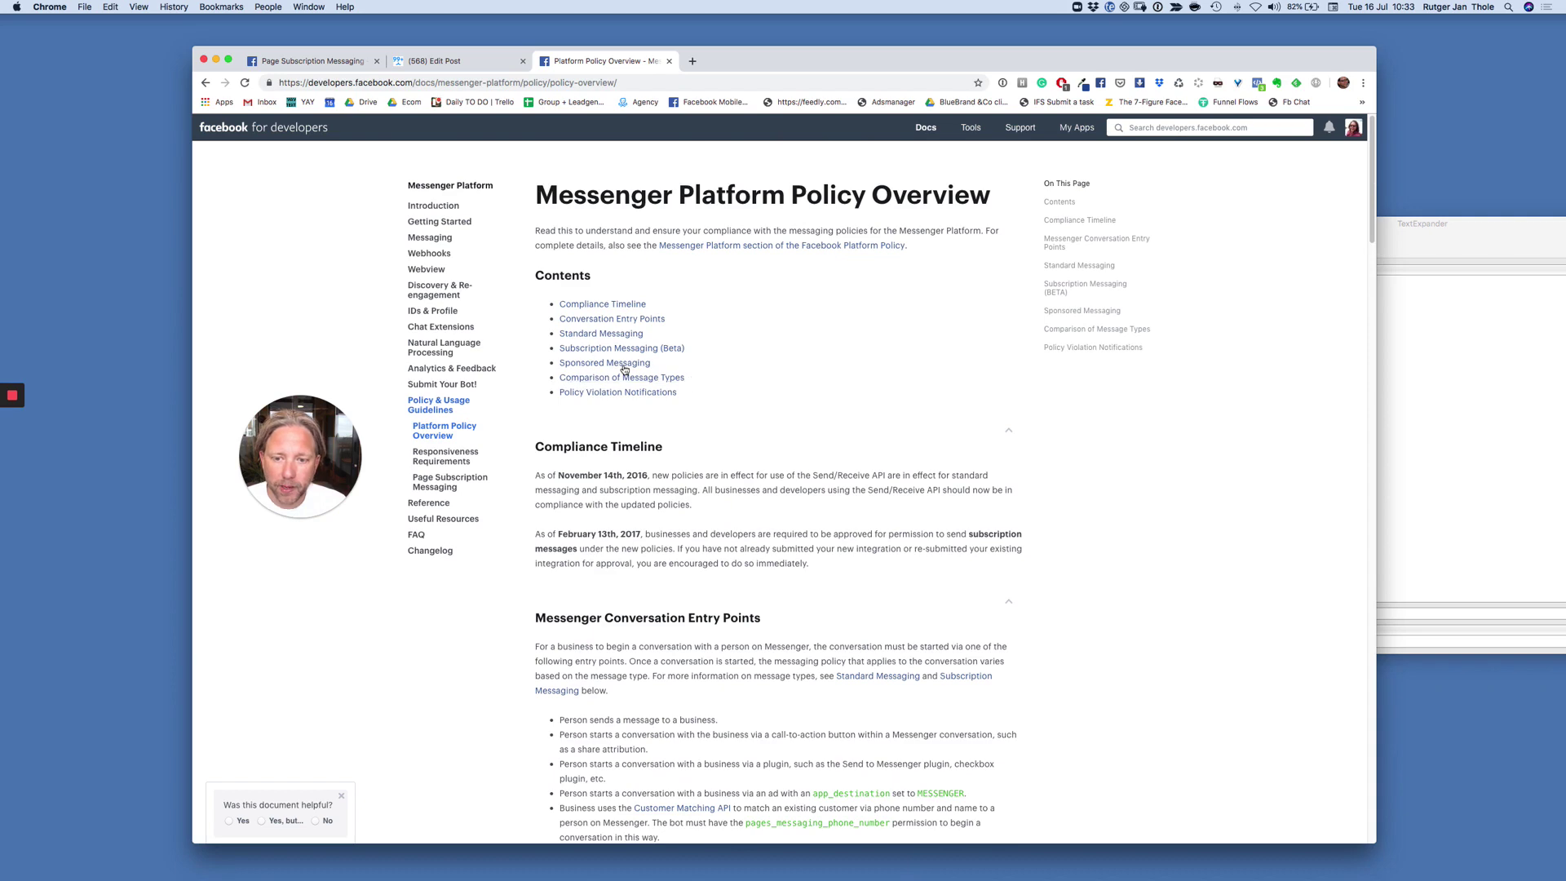
pyautogui.scroll(-1, 861, 508)
pyautogui.scroll(-4, 862, 509)
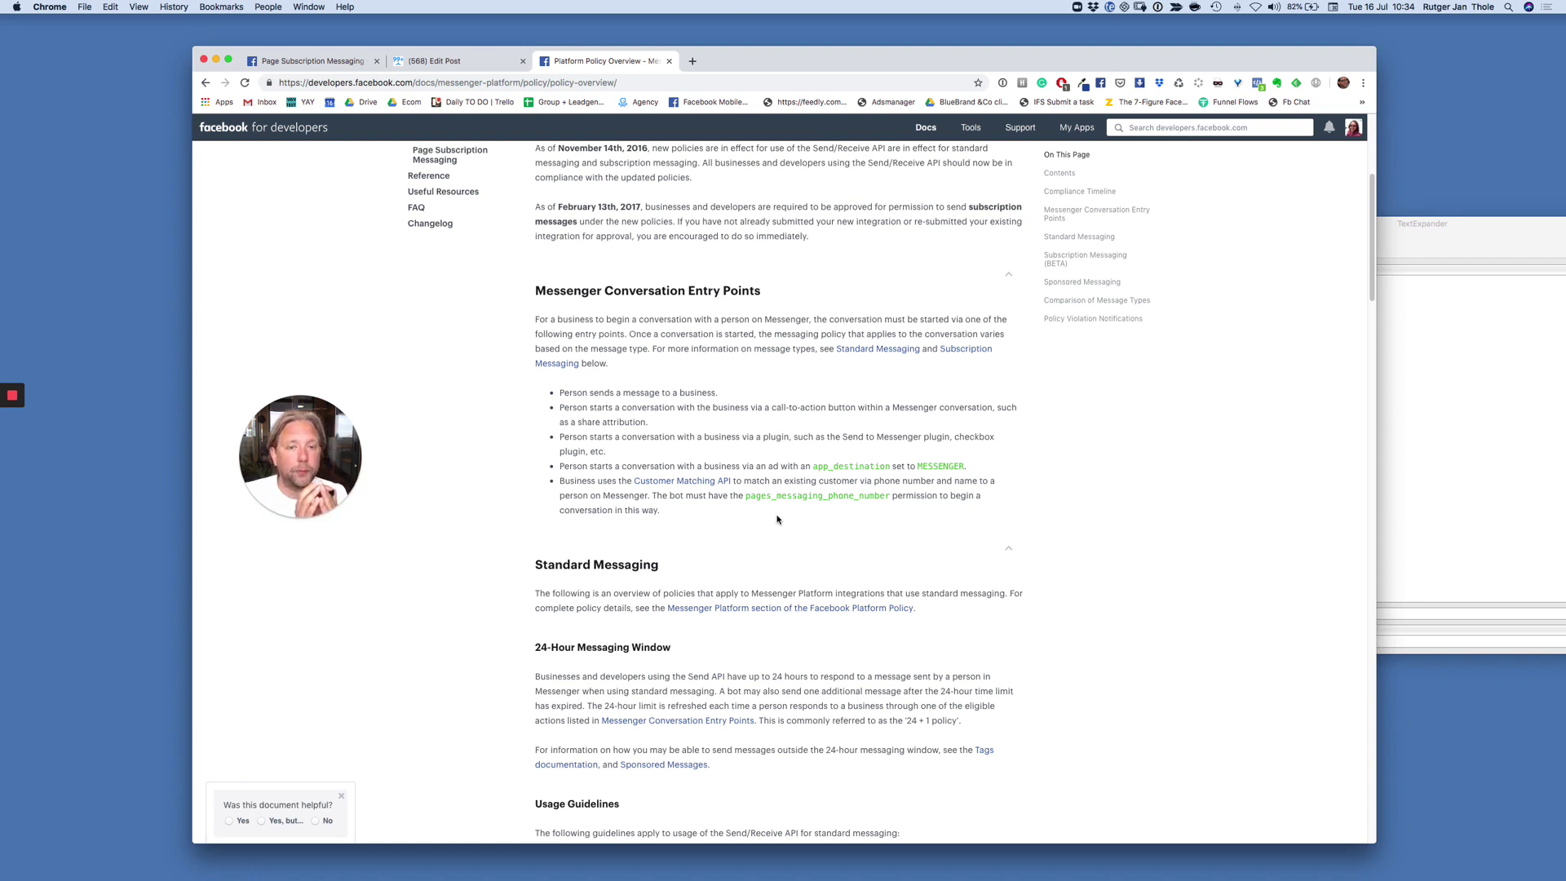
pyautogui.scroll(5, 714, 381)
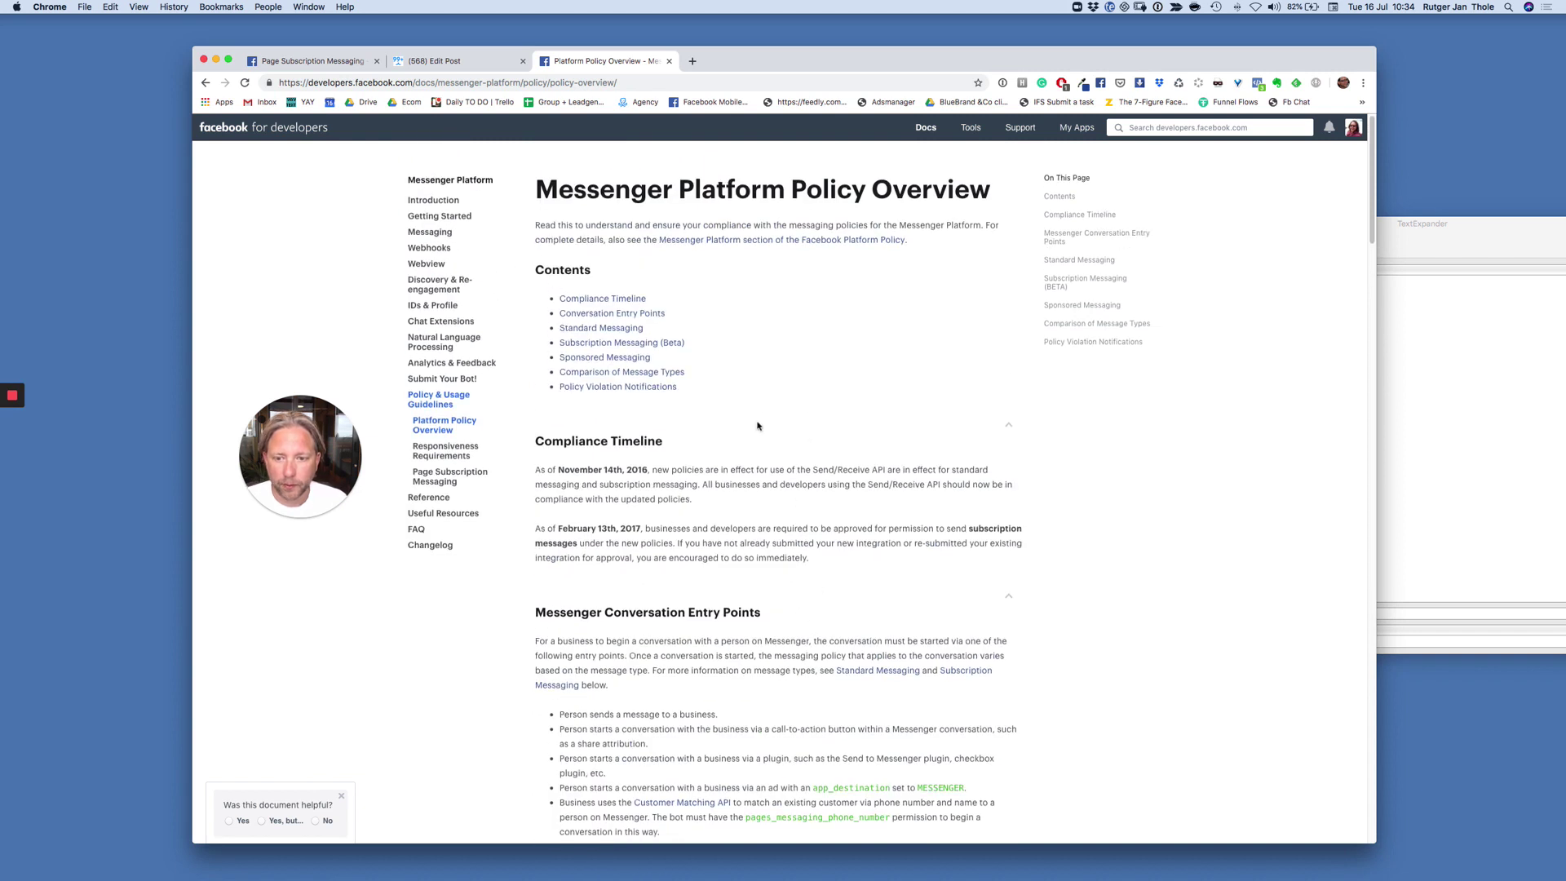
# - Jump to the Subscription Messaging (Beta) section from the Contents list
pyautogui.moveTo(693, 344); pyautogui.dragTo(542, 343)
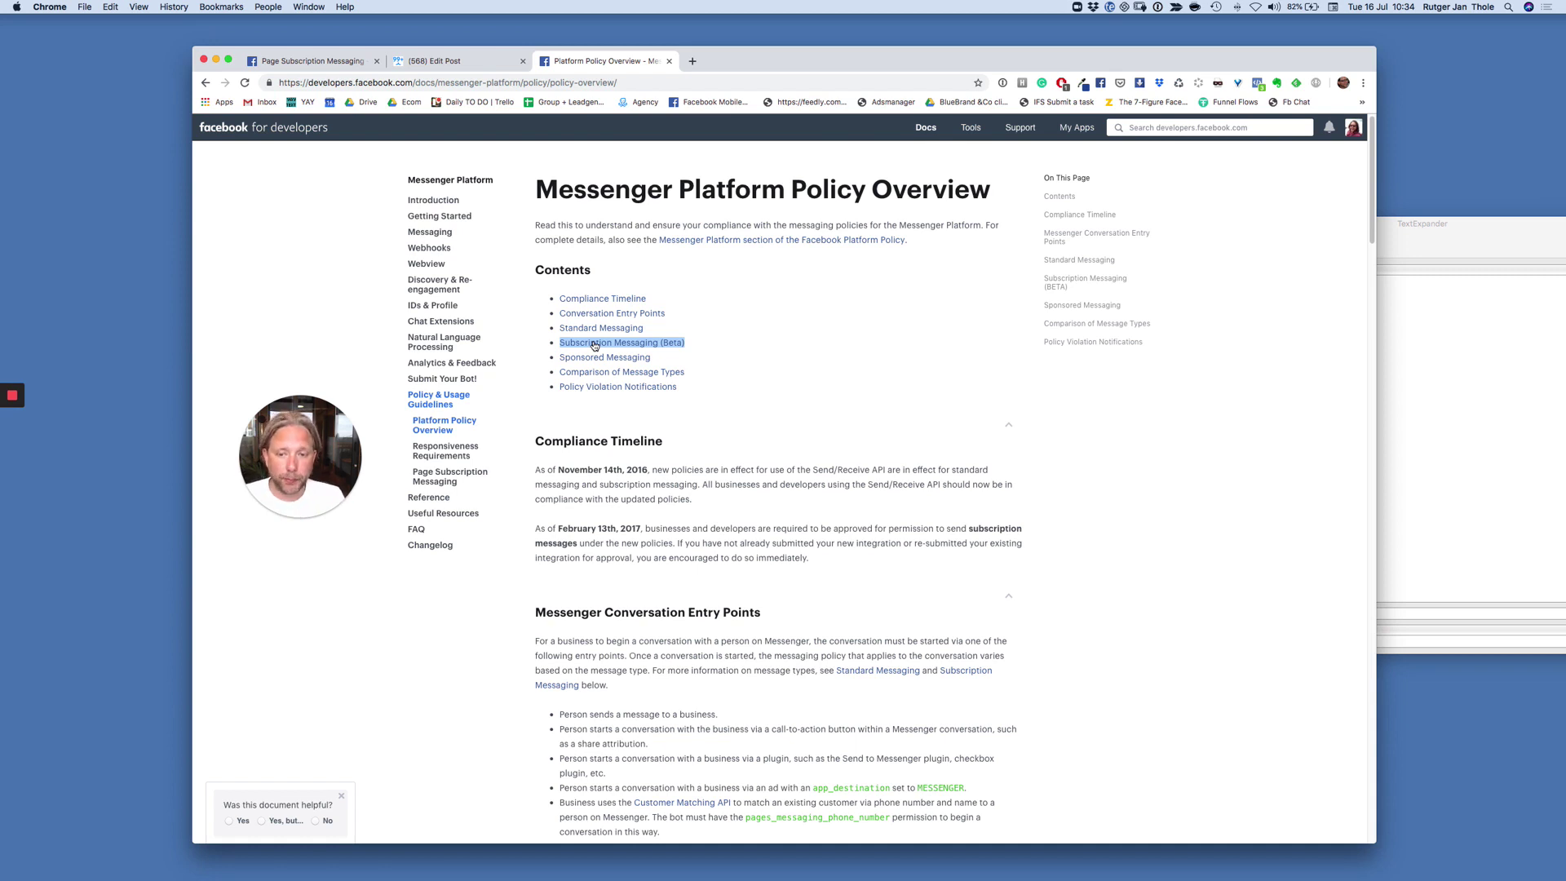
pyautogui.scroll(-2, 840, 383)
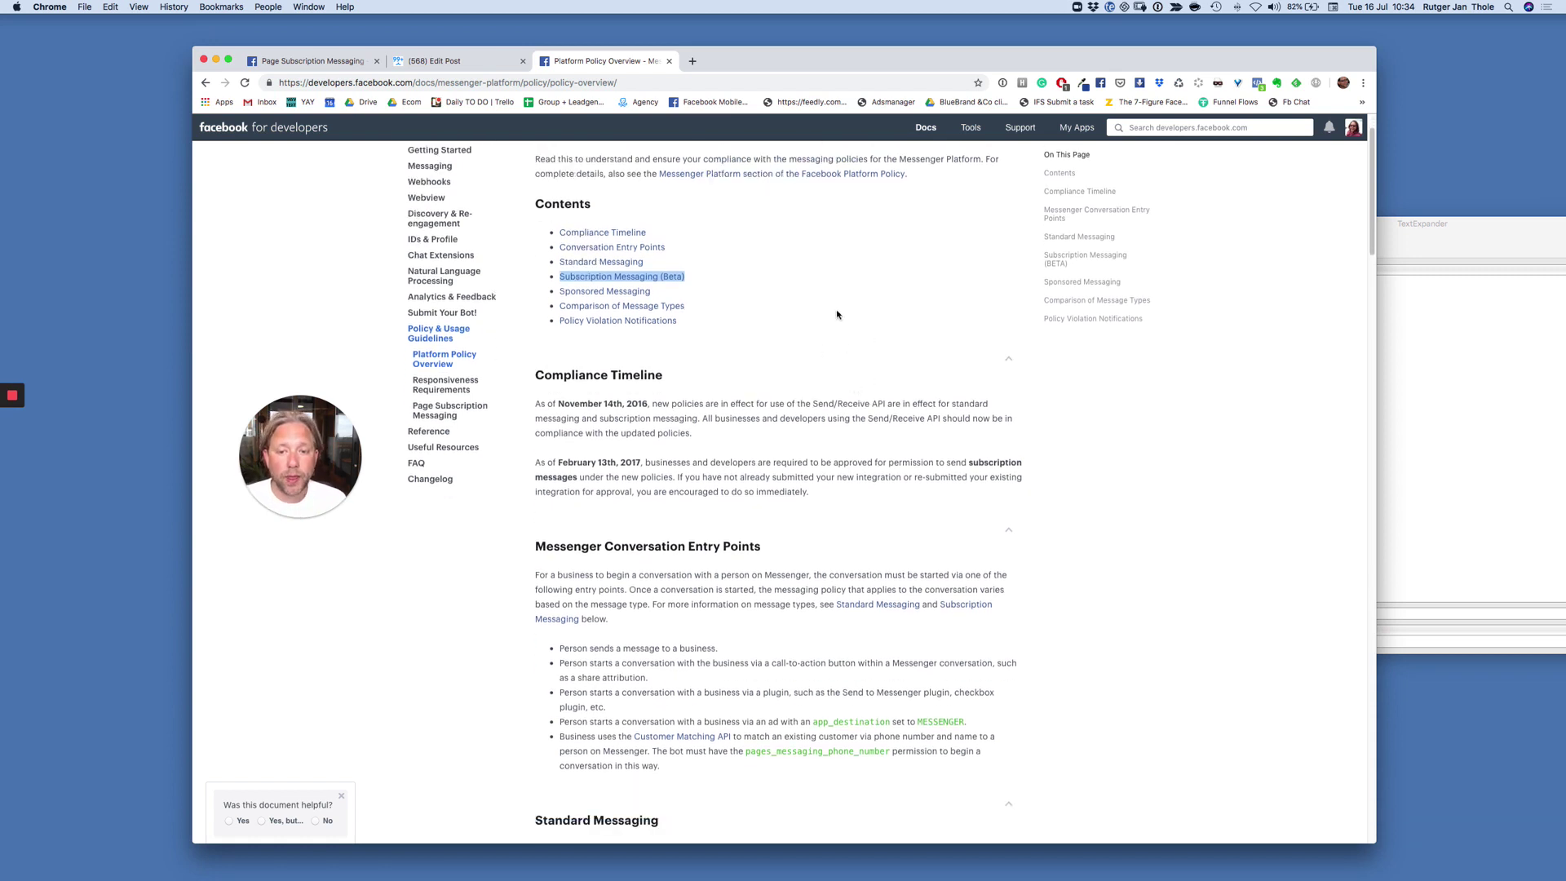
pyautogui.scroll(2, 836, 314)
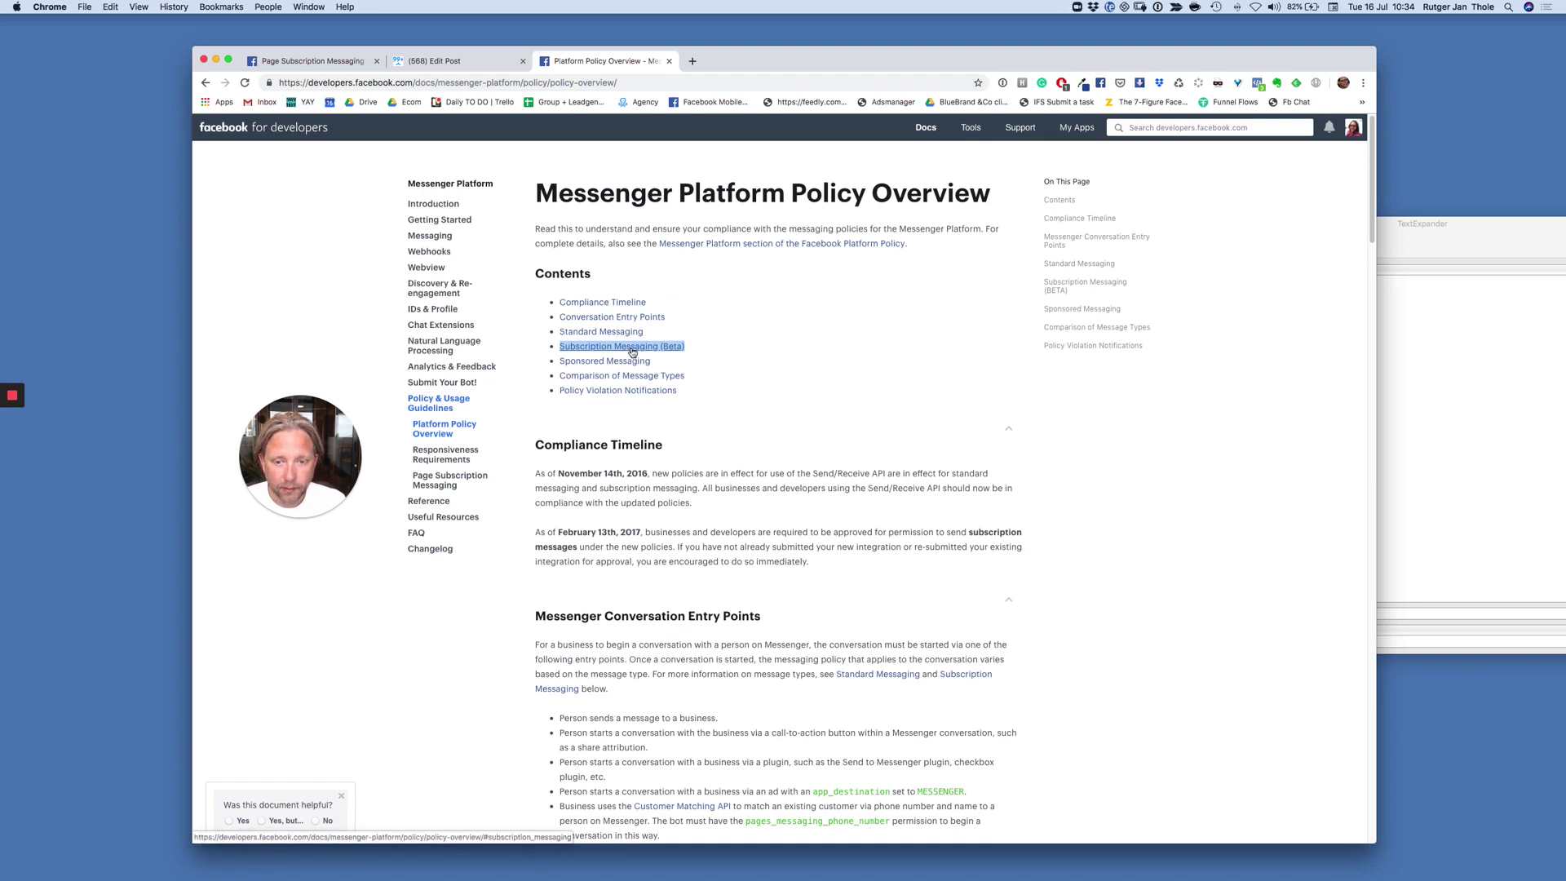
pyautogui.click(632, 351)
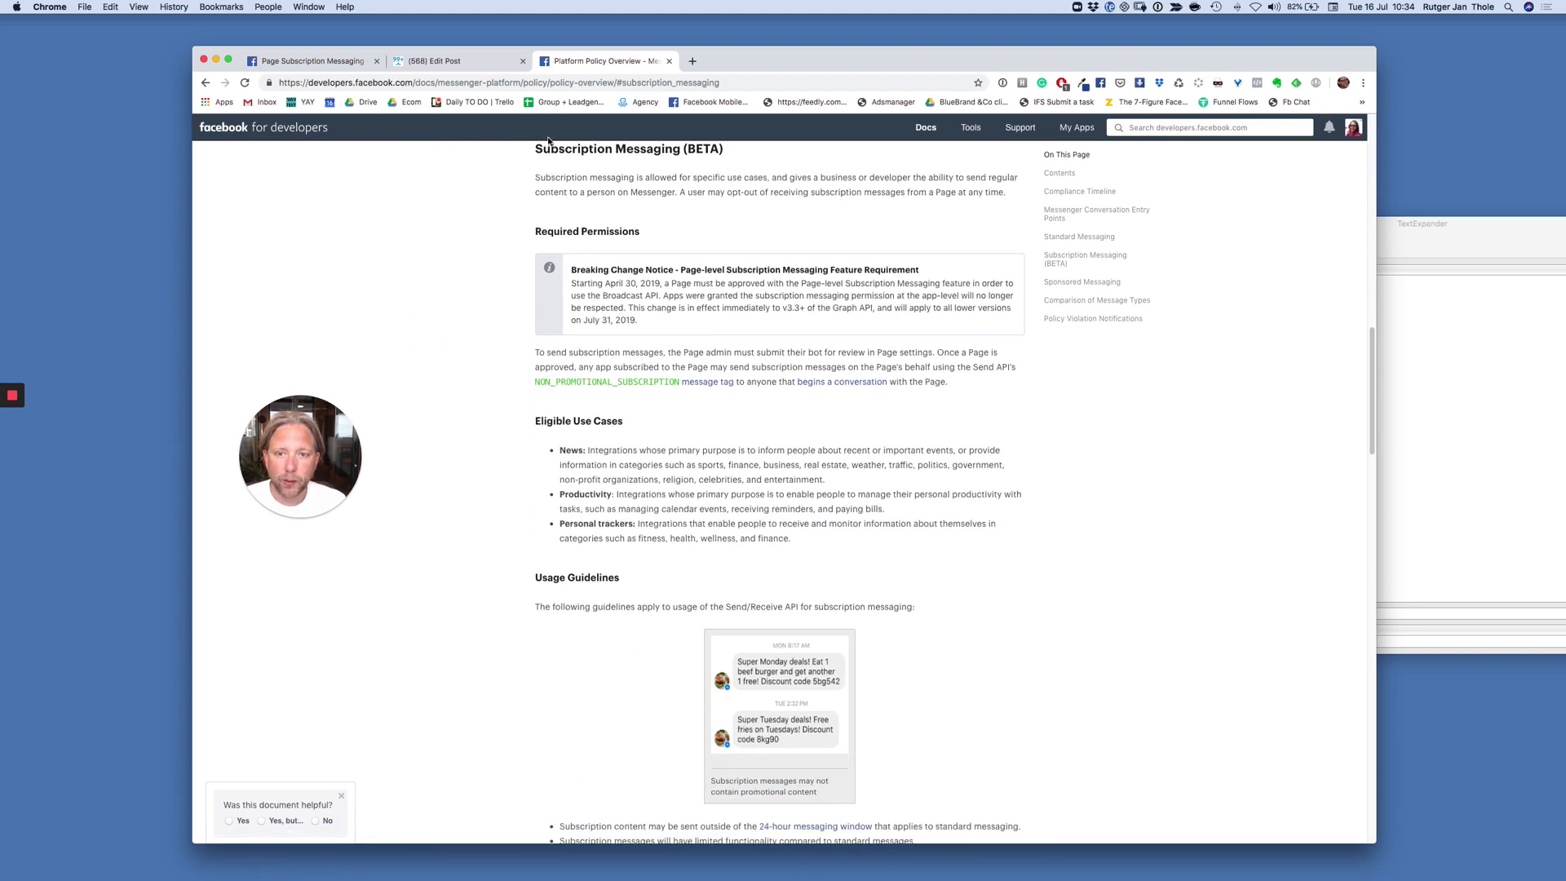
# - Read Required Permissions, highlighting the Page-level approval requirement, the Broadcast API and the NON_PROMOTIONAL_SUBSCRIPTION message tag
pyautogui.moveTo(572, 283); pyautogui.dragTo(989, 283)
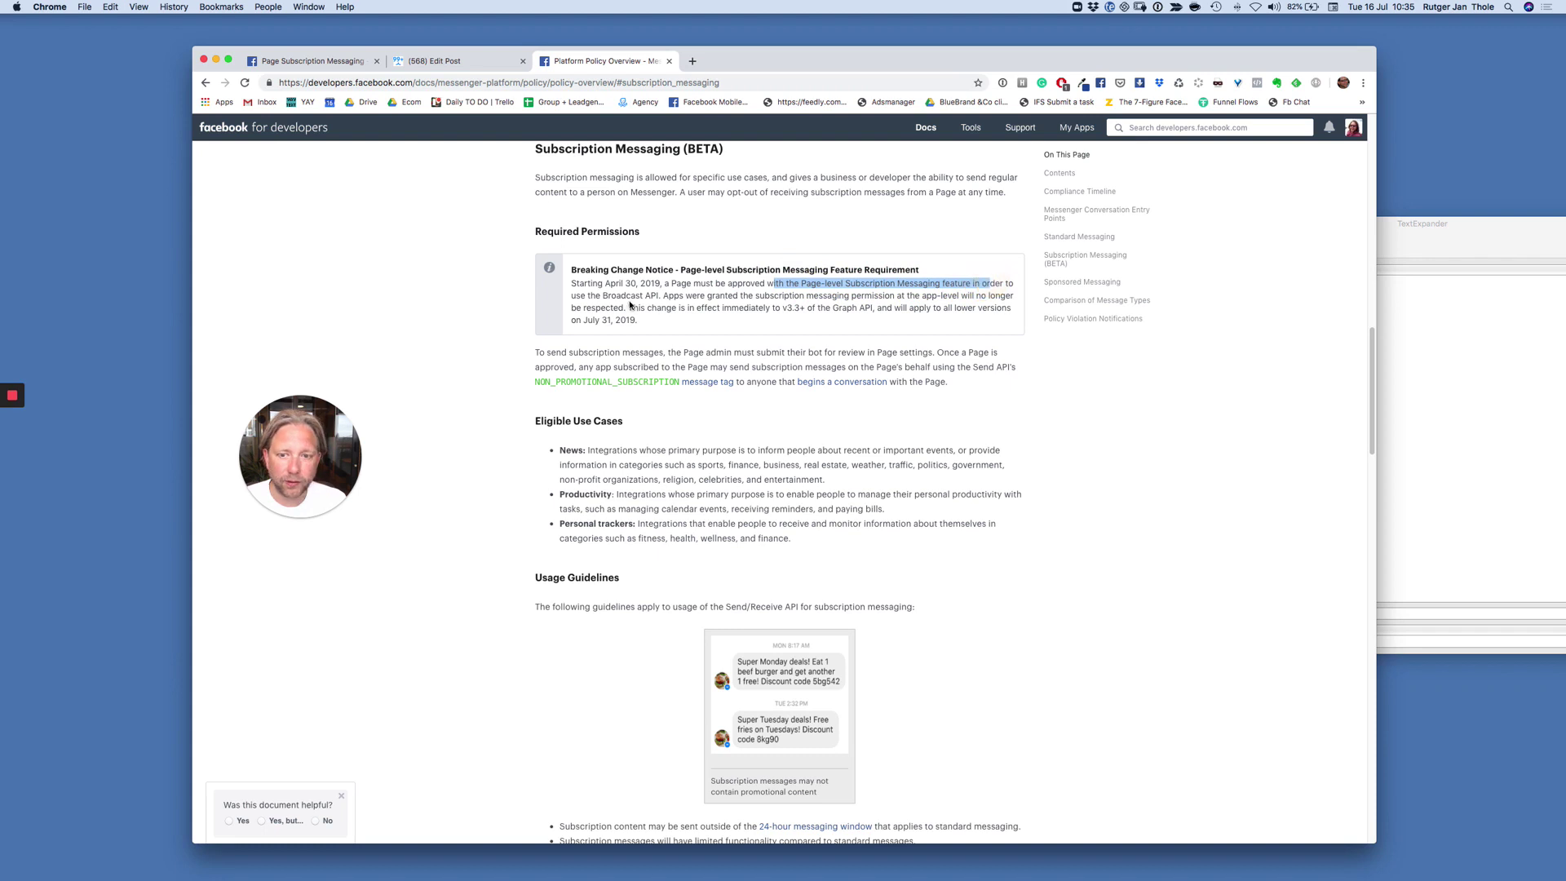
pyautogui.moveTo(663, 296); pyautogui.dragTo(602, 296)
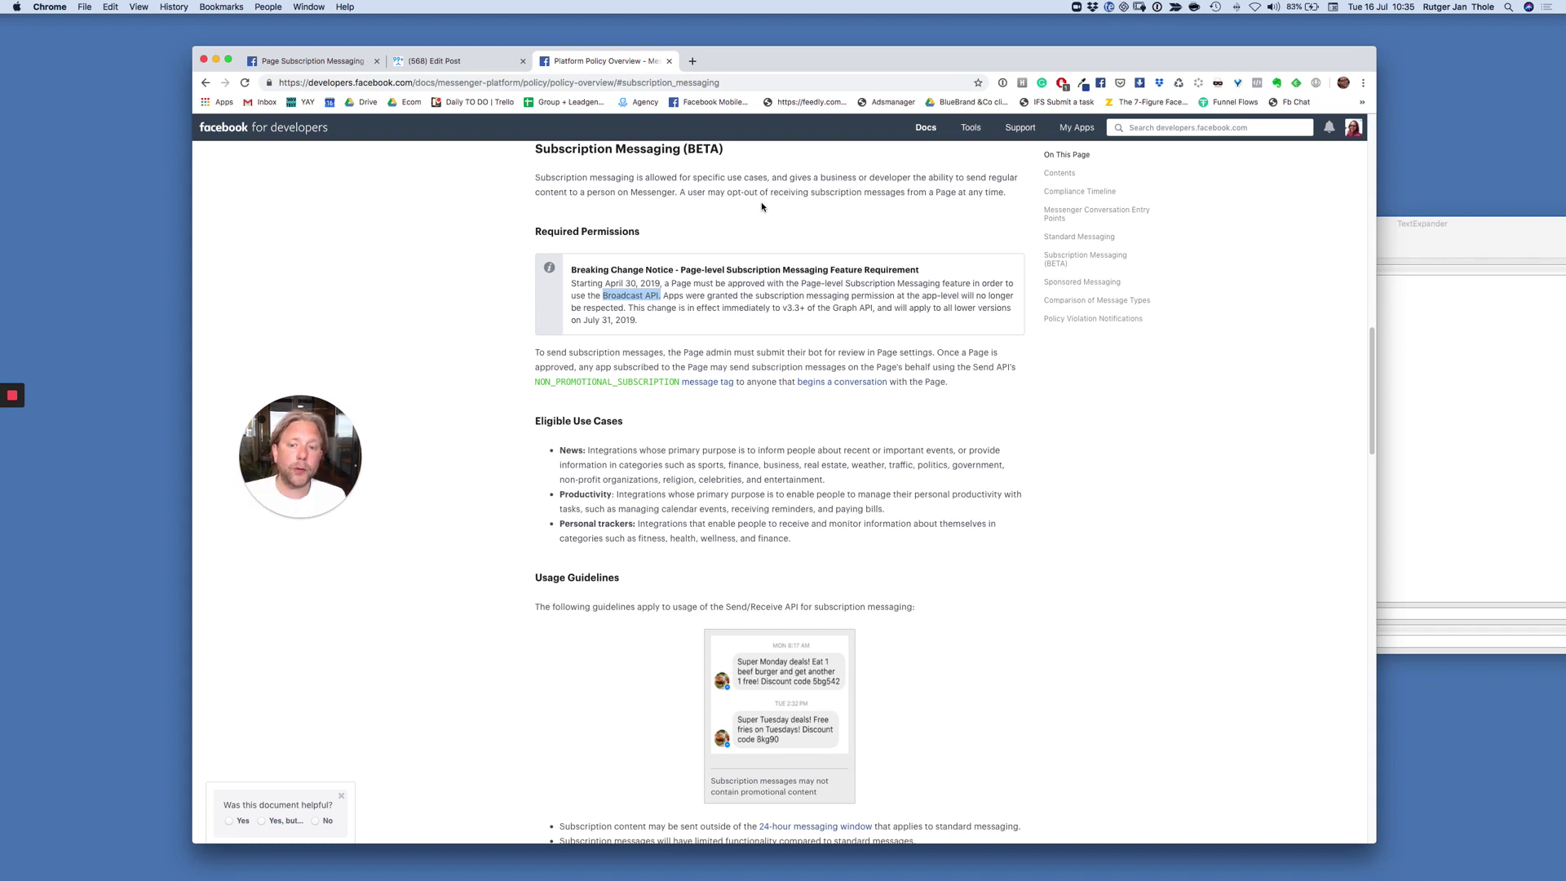
pyautogui.moveTo(530, 390); pyautogui.dragTo(645, 382)
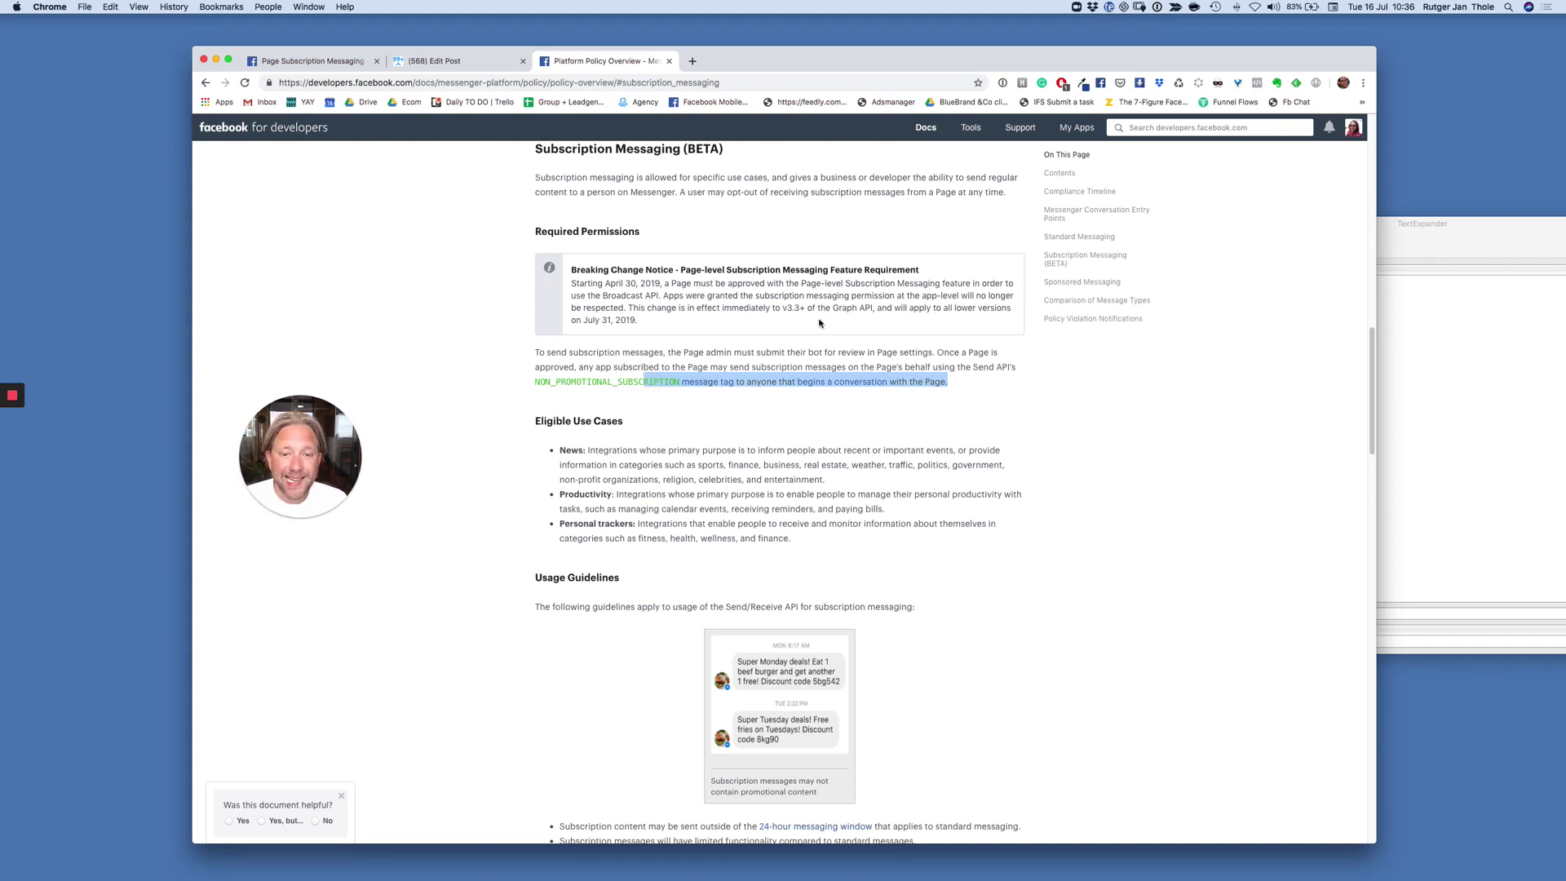
pyautogui.moveTo(743, 283); pyautogui.dragTo(966, 282)
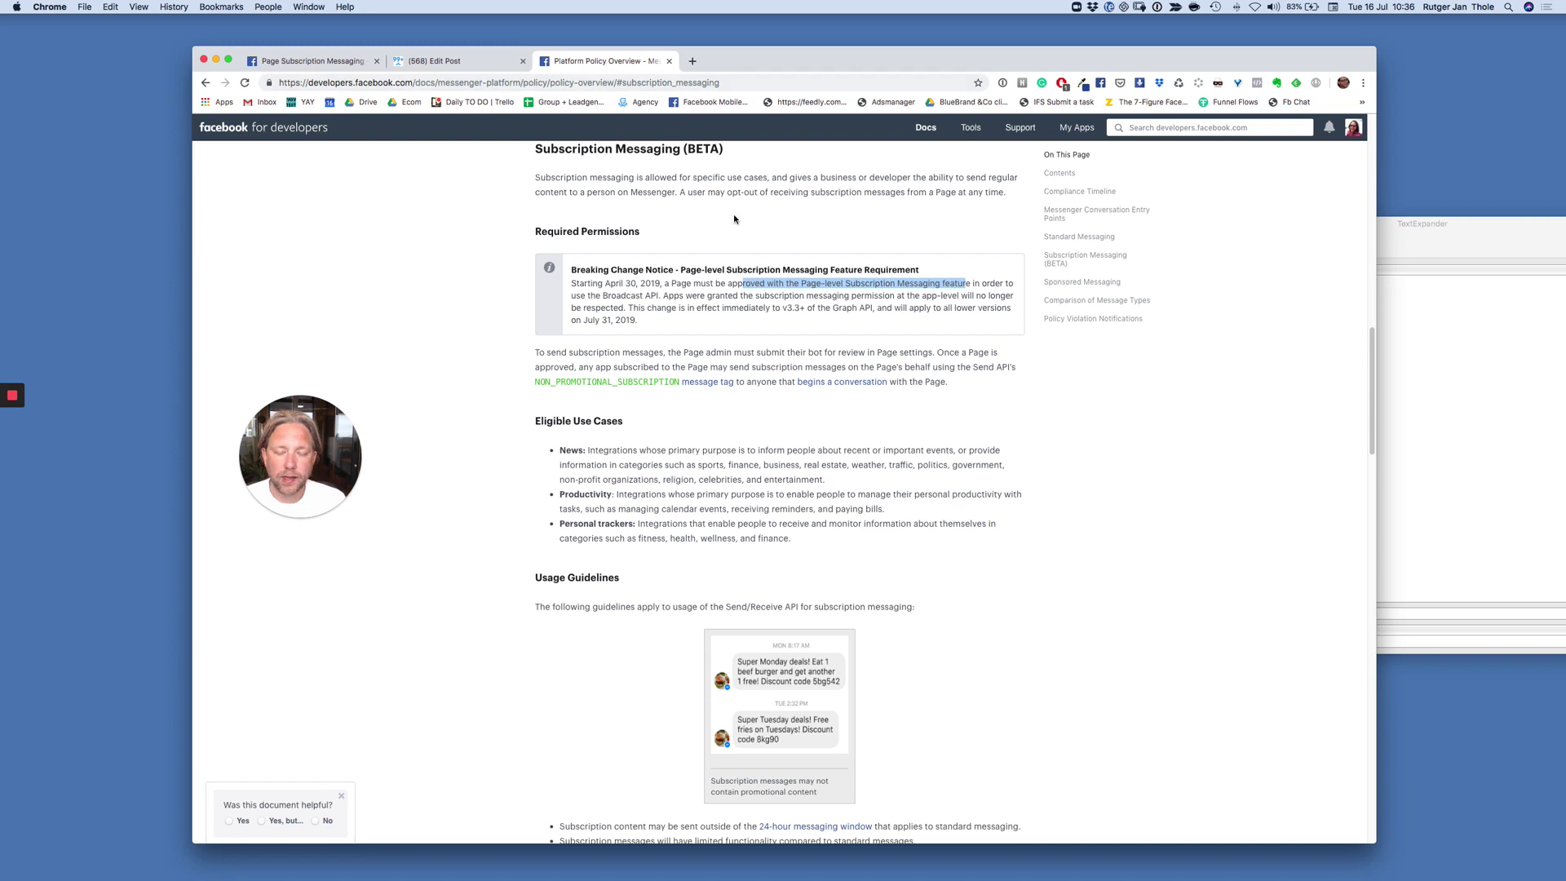
pyautogui.moveTo(671, 283); pyautogui.dragTo(807, 283)
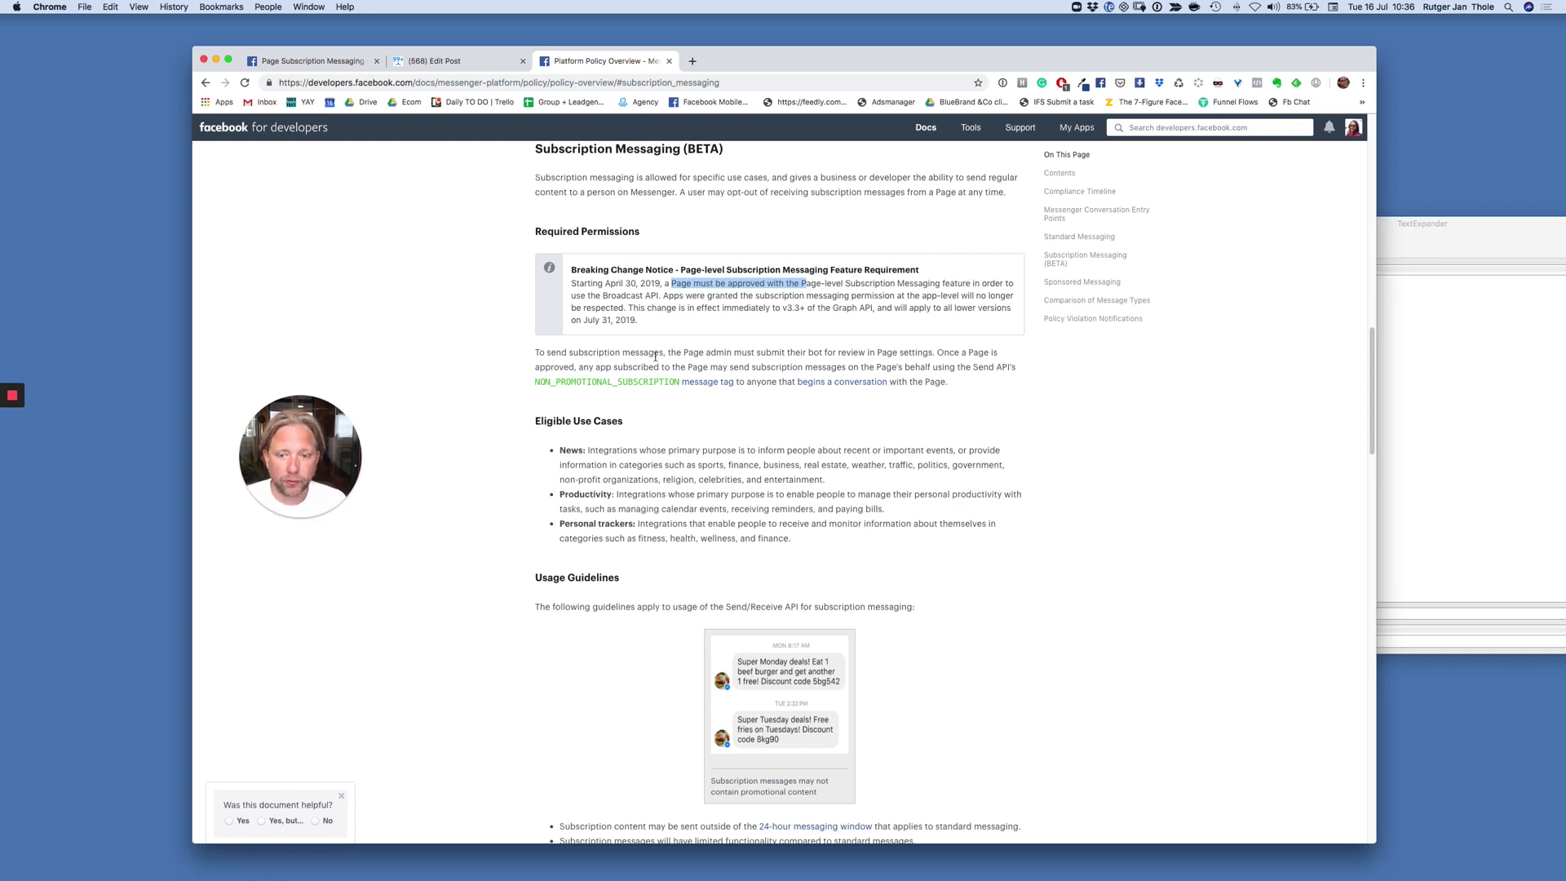
pyautogui.moveTo(535, 384); pyautogui.dragTo(700, 386)
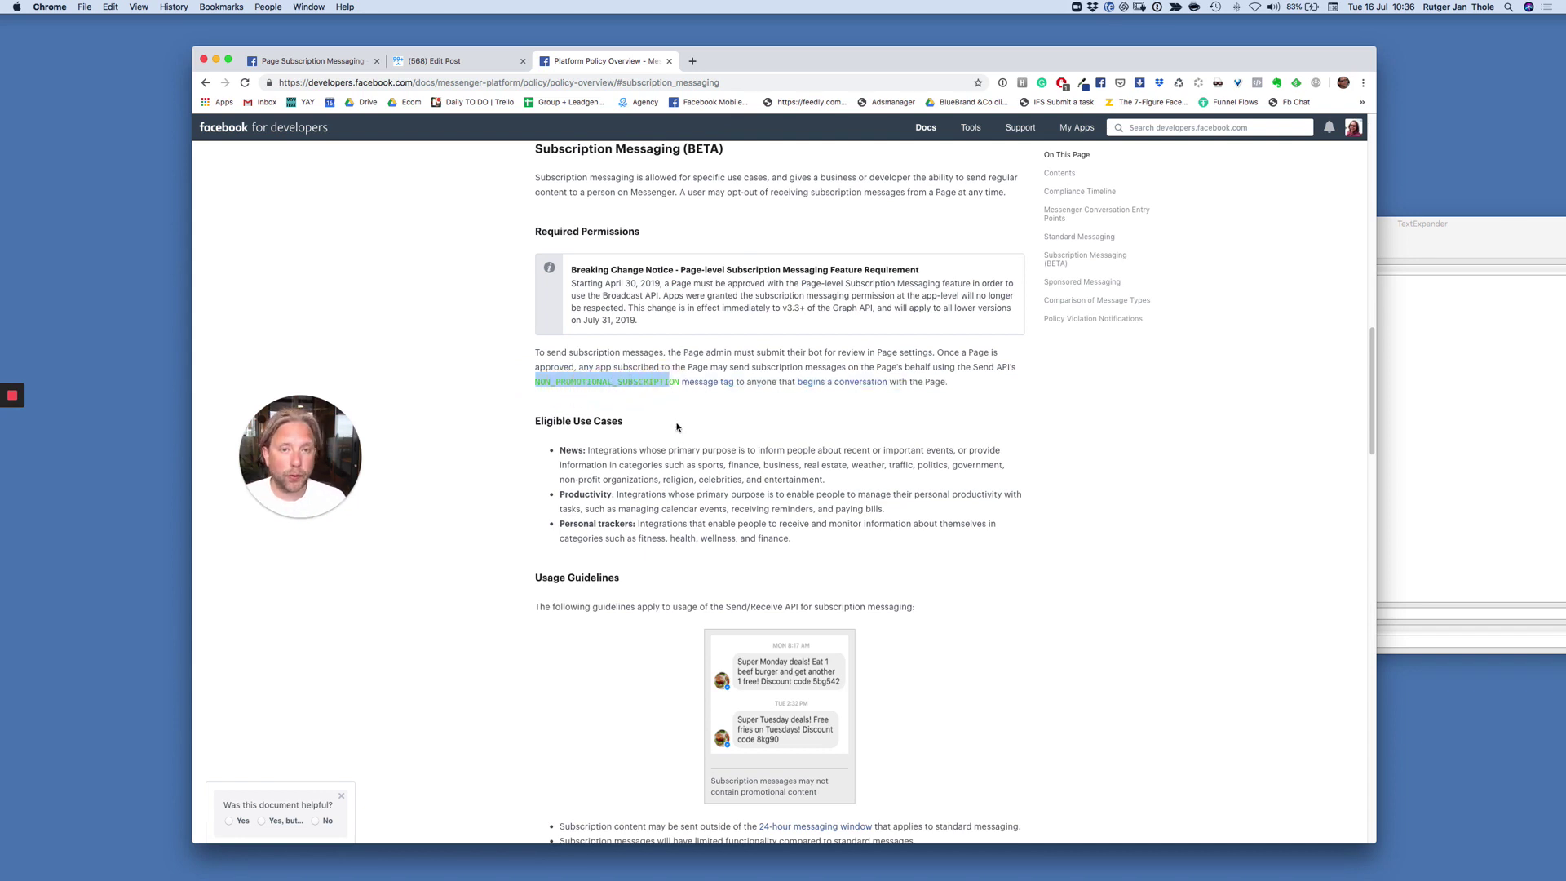
# - Go through the Eligible Use Cases, highlighting the News, Productivity and Personal trackers descriptions
pyautogui.scroll(-3, 676, 426)
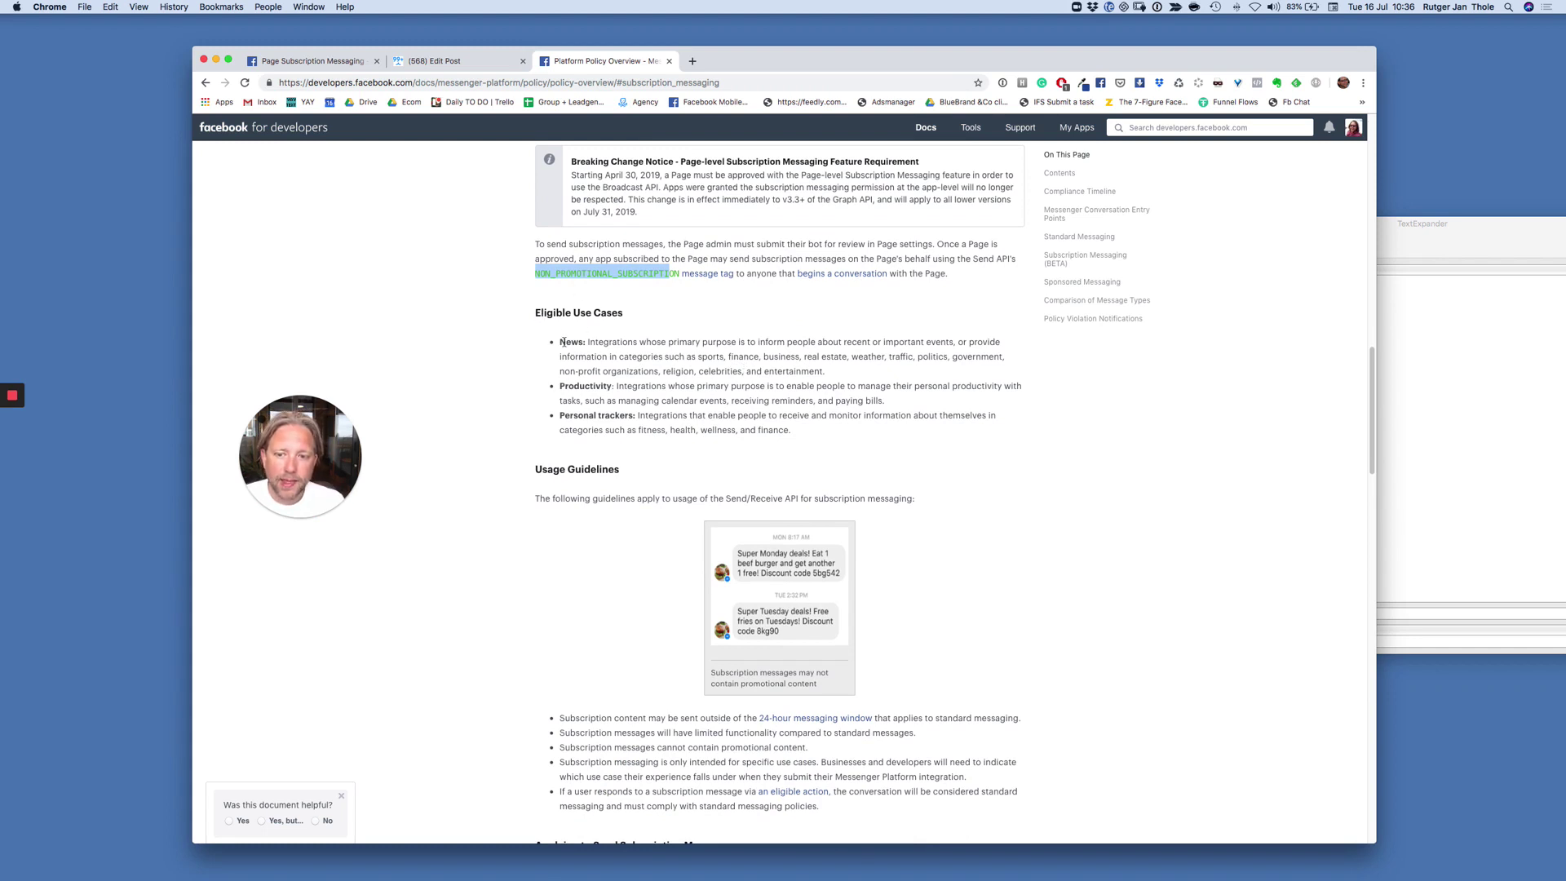
pyautogui.moveTo(555, 341); pyautogui.dragTo(585, 342)
pyautogui.click(573, 385)
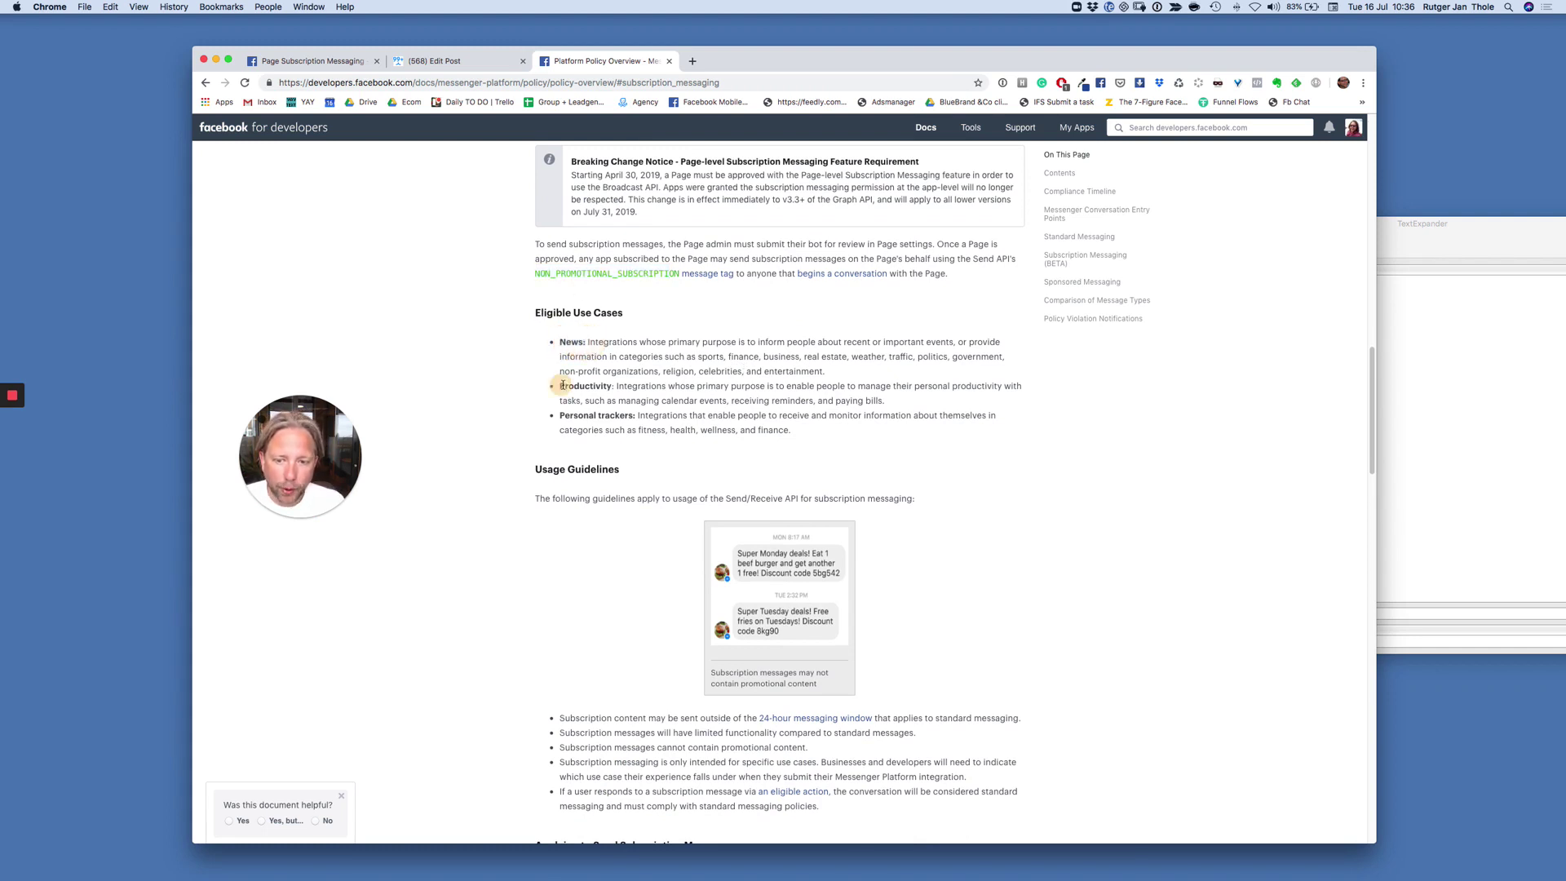
pyautogui.moveTo(584, 417); pyautogui.dragTo(633, 417)
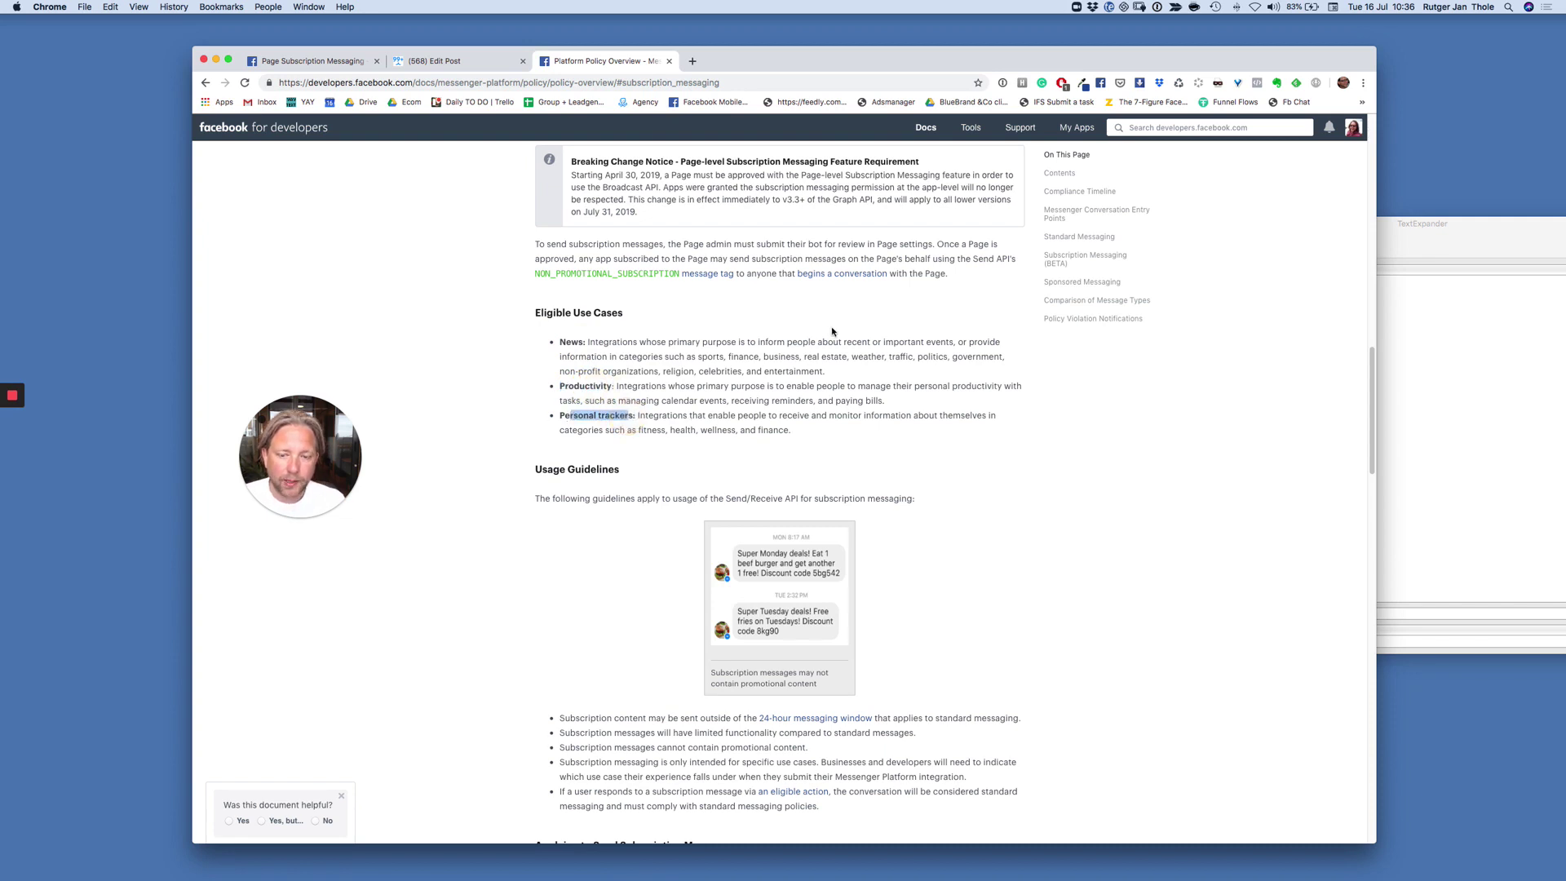
pyautogui.moveTo(589, 342); pyautogui.dragTo(824, 370)
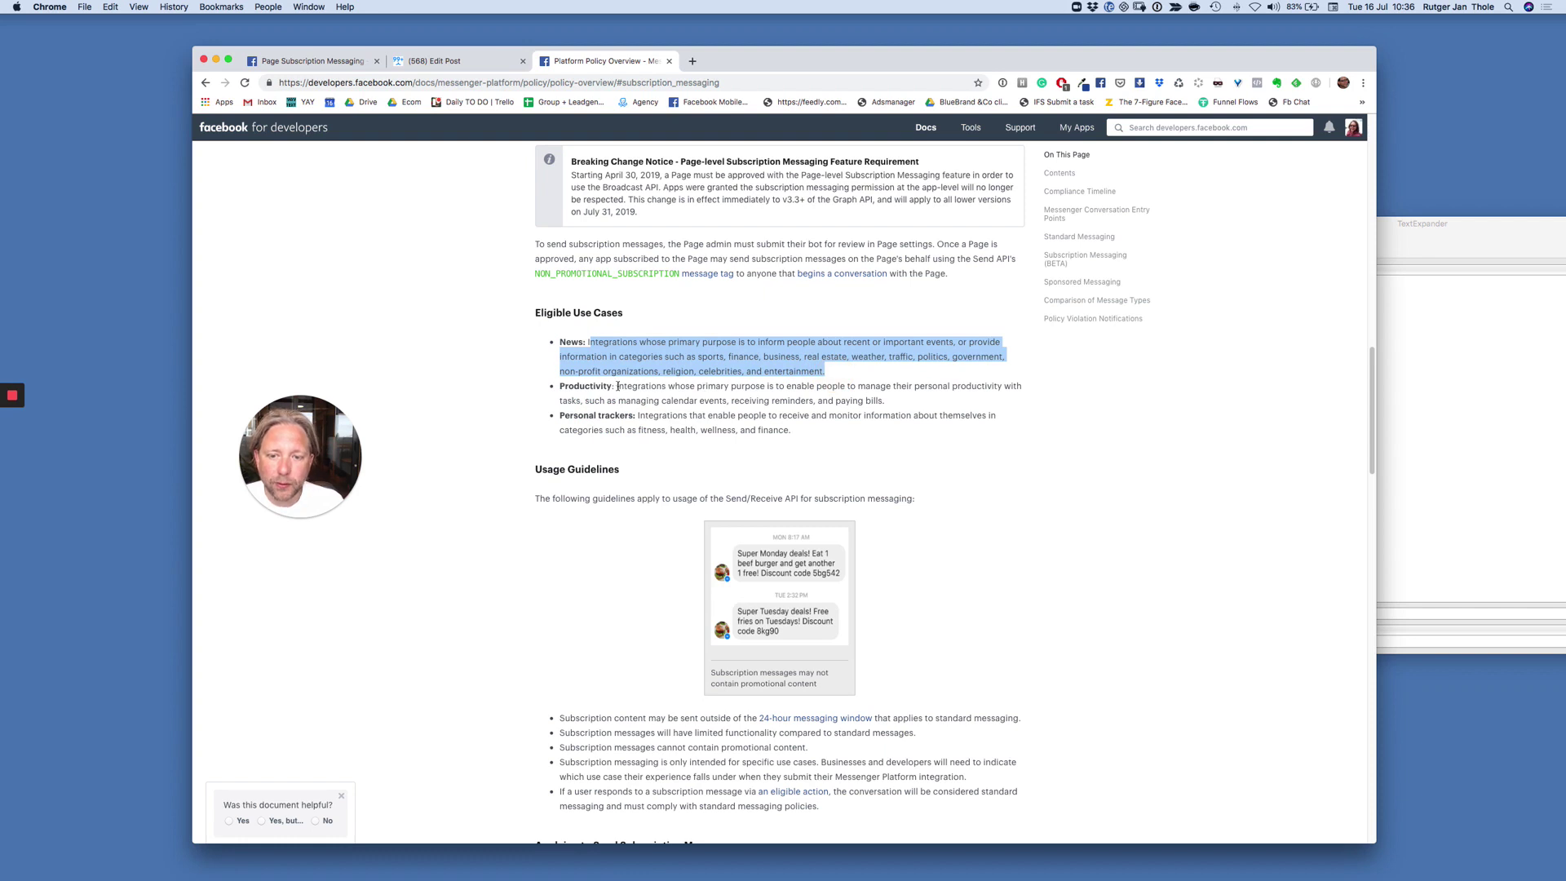
pyautogui.moveTo(616, 386); pyautogui.dragTo(885, 401)
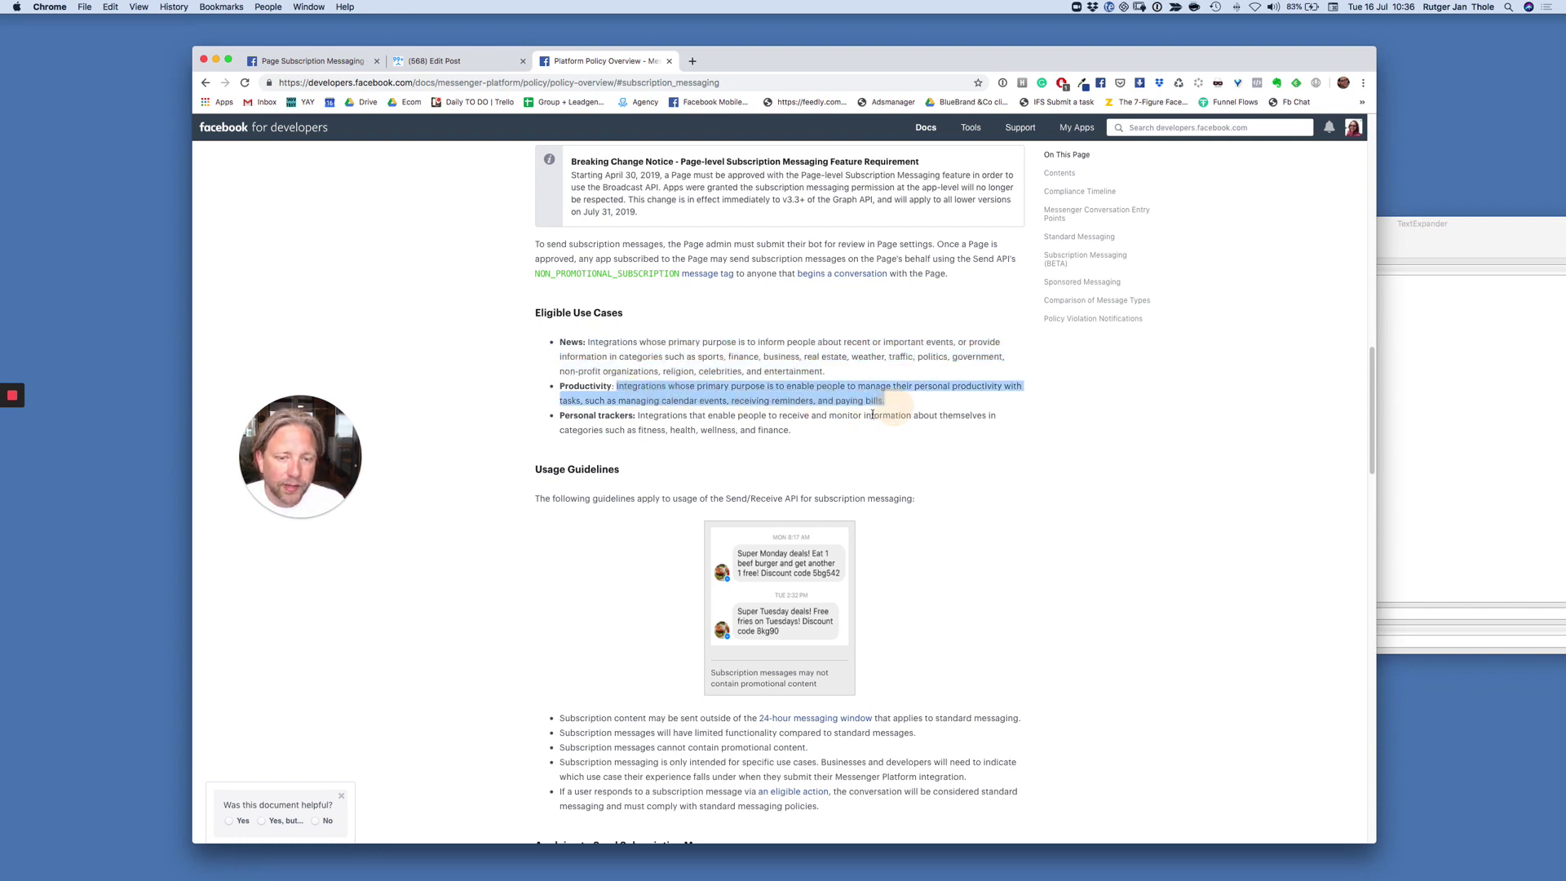
pyautogui.moveTo(635, 416); pyautogui.dragTo(812, 434)
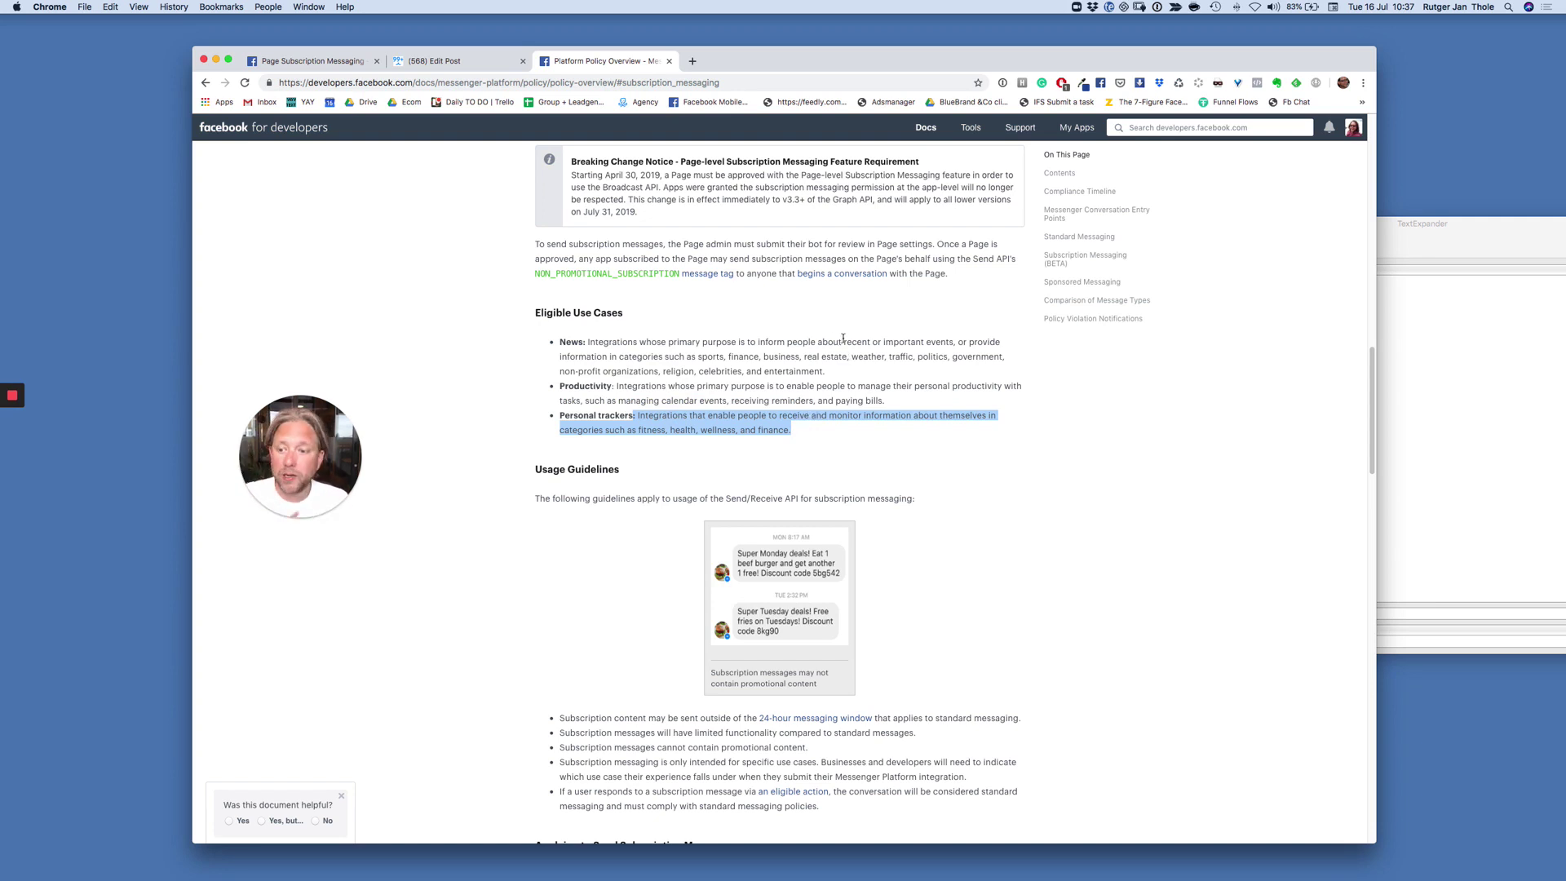
# - Examine the News use case in detail, highlighting its primary purpose and its list of categories
pyautogui.click(760, 342)
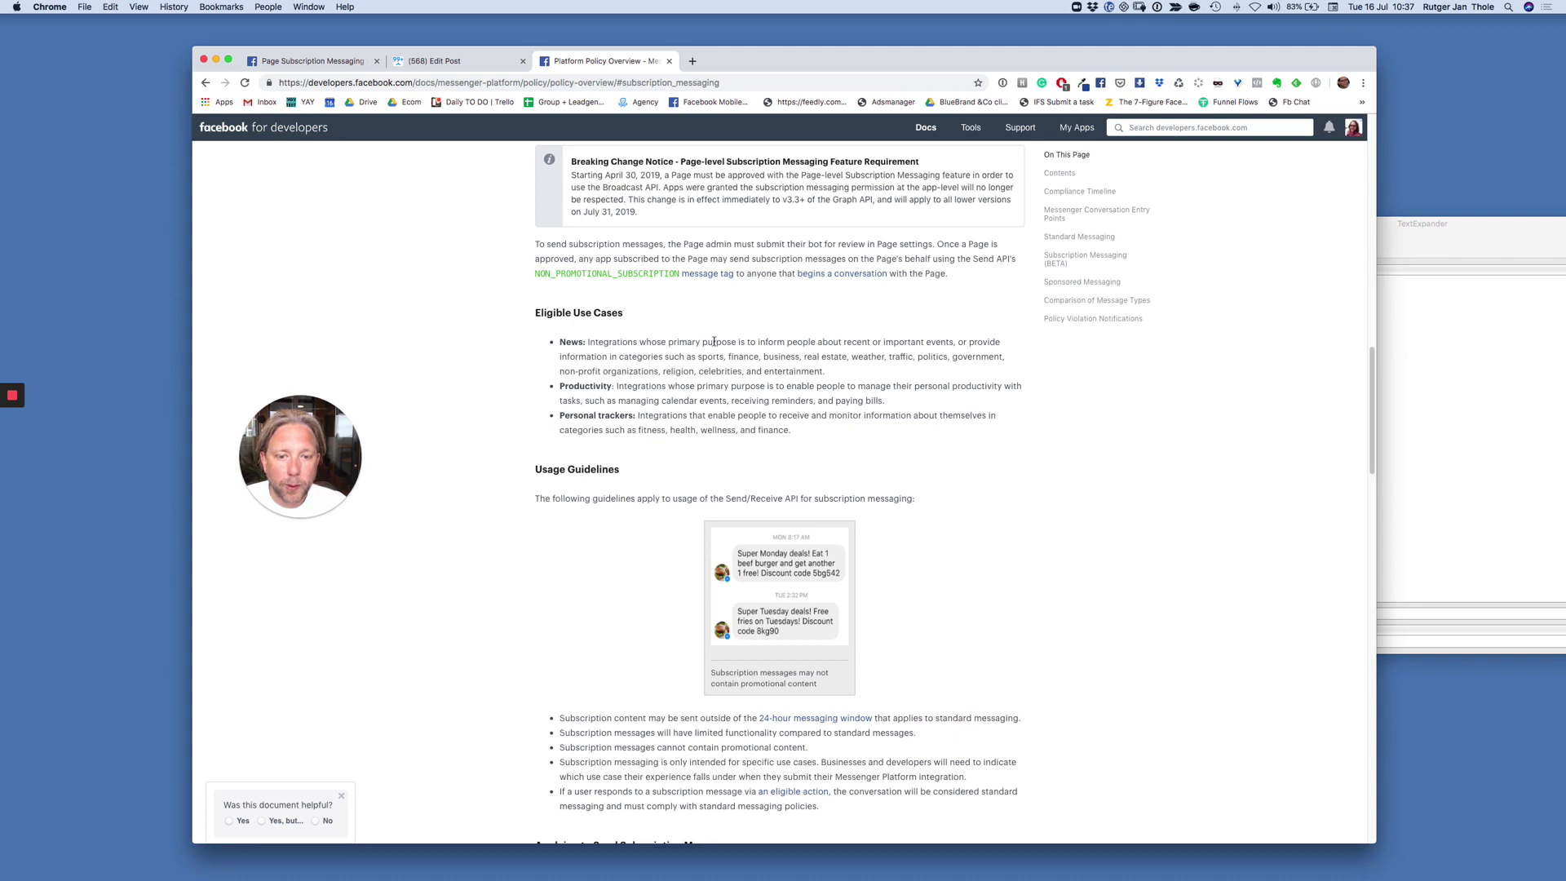
pyautogui.moveTo(713, 341); pyautogui.dragTo(1000, 342)
pyautogui.moveTo(586, 356); pyautogui.dragTo(1000, 356)
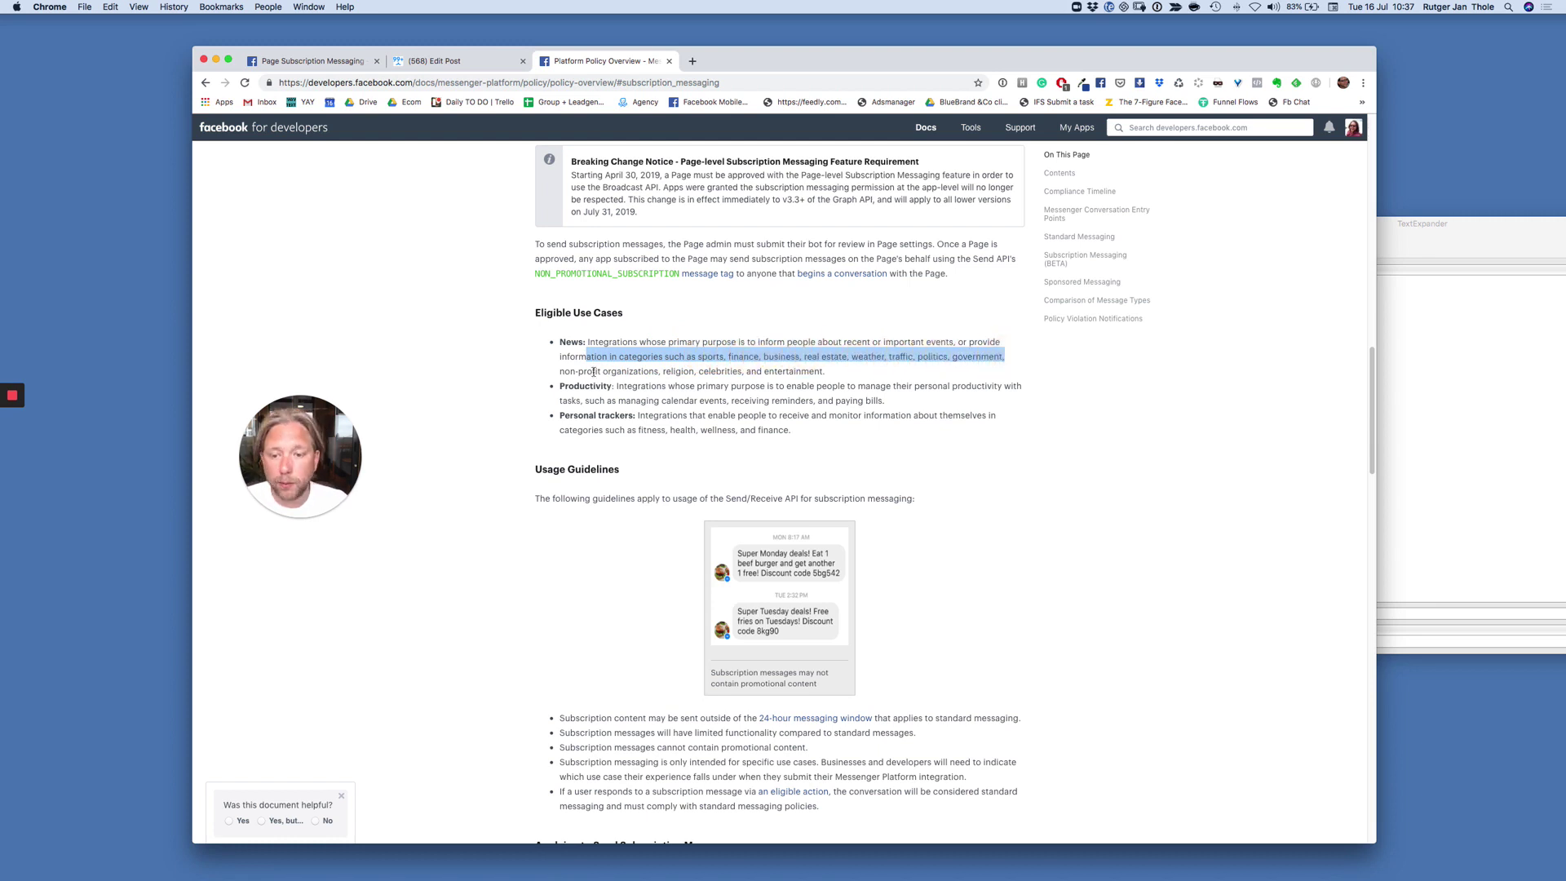
pyautogui.moveTo(592, 371); pyautogui.dragTo(821, 375)
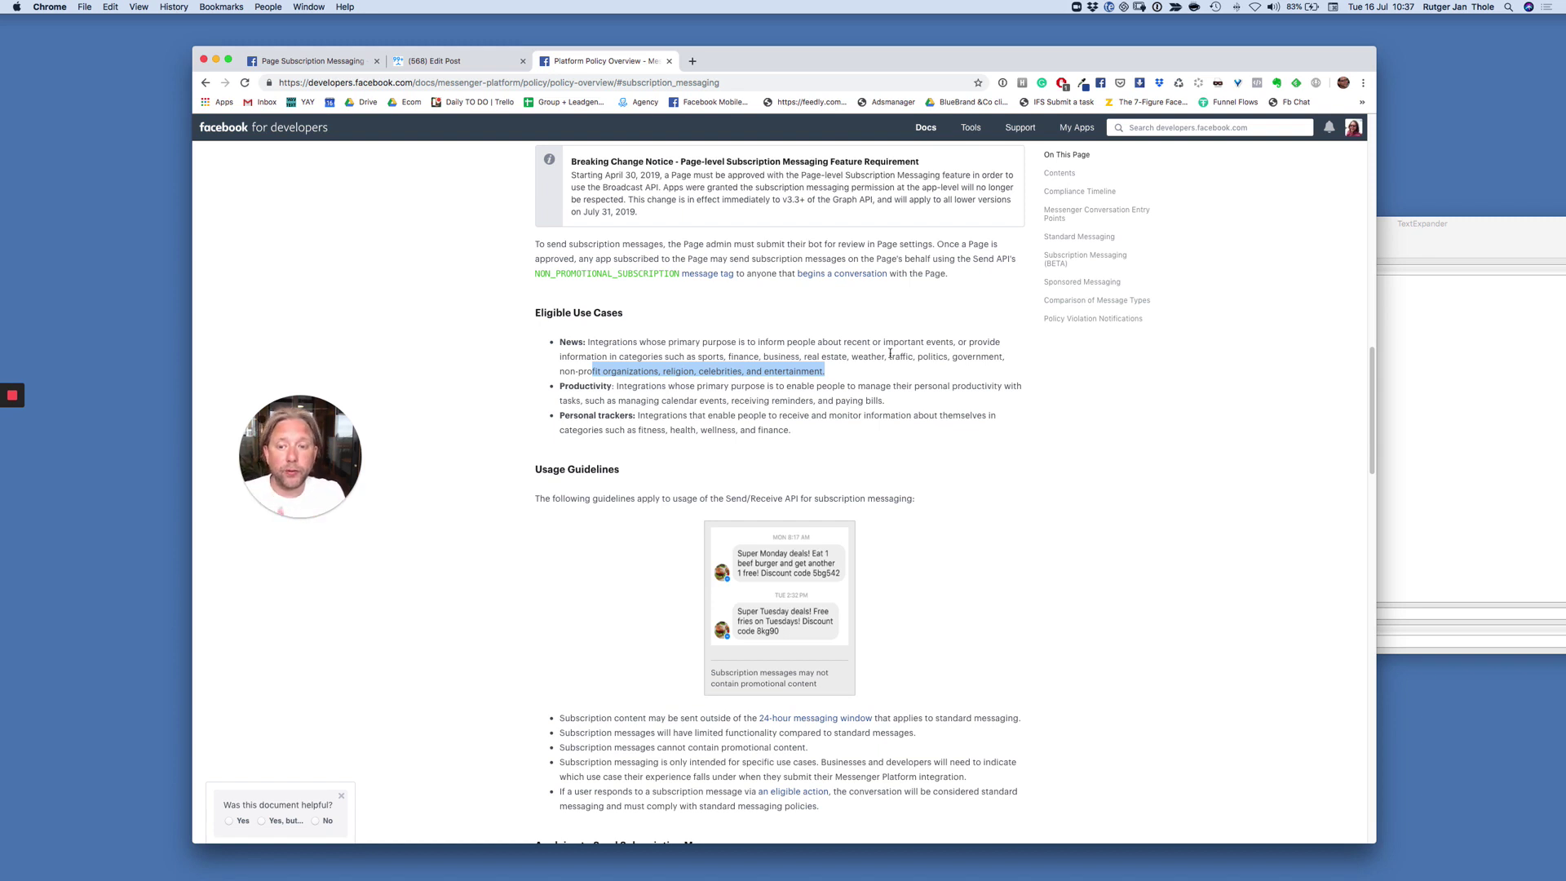
# - Compare the non-promotional message tag and Page-level approval requirement with the Productivity use case, highlighting each passage
pyautogui.moveTo(536, 273); pyautogui.dragTo(739, 273)
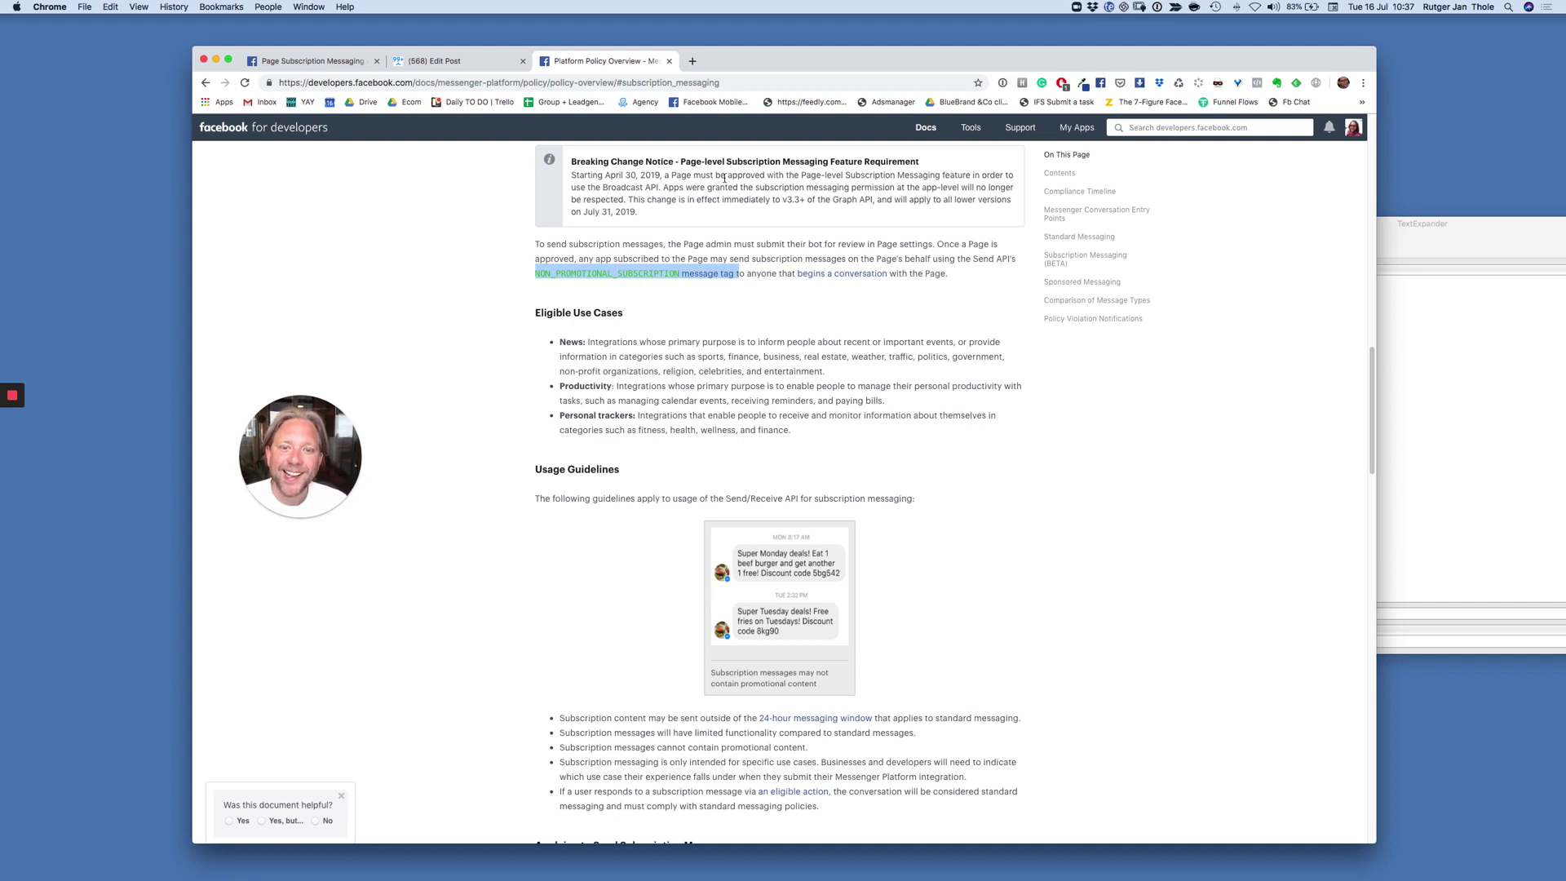
pyautogui.moveTo(674, 175); pyautogui.dragTo(930, 176)
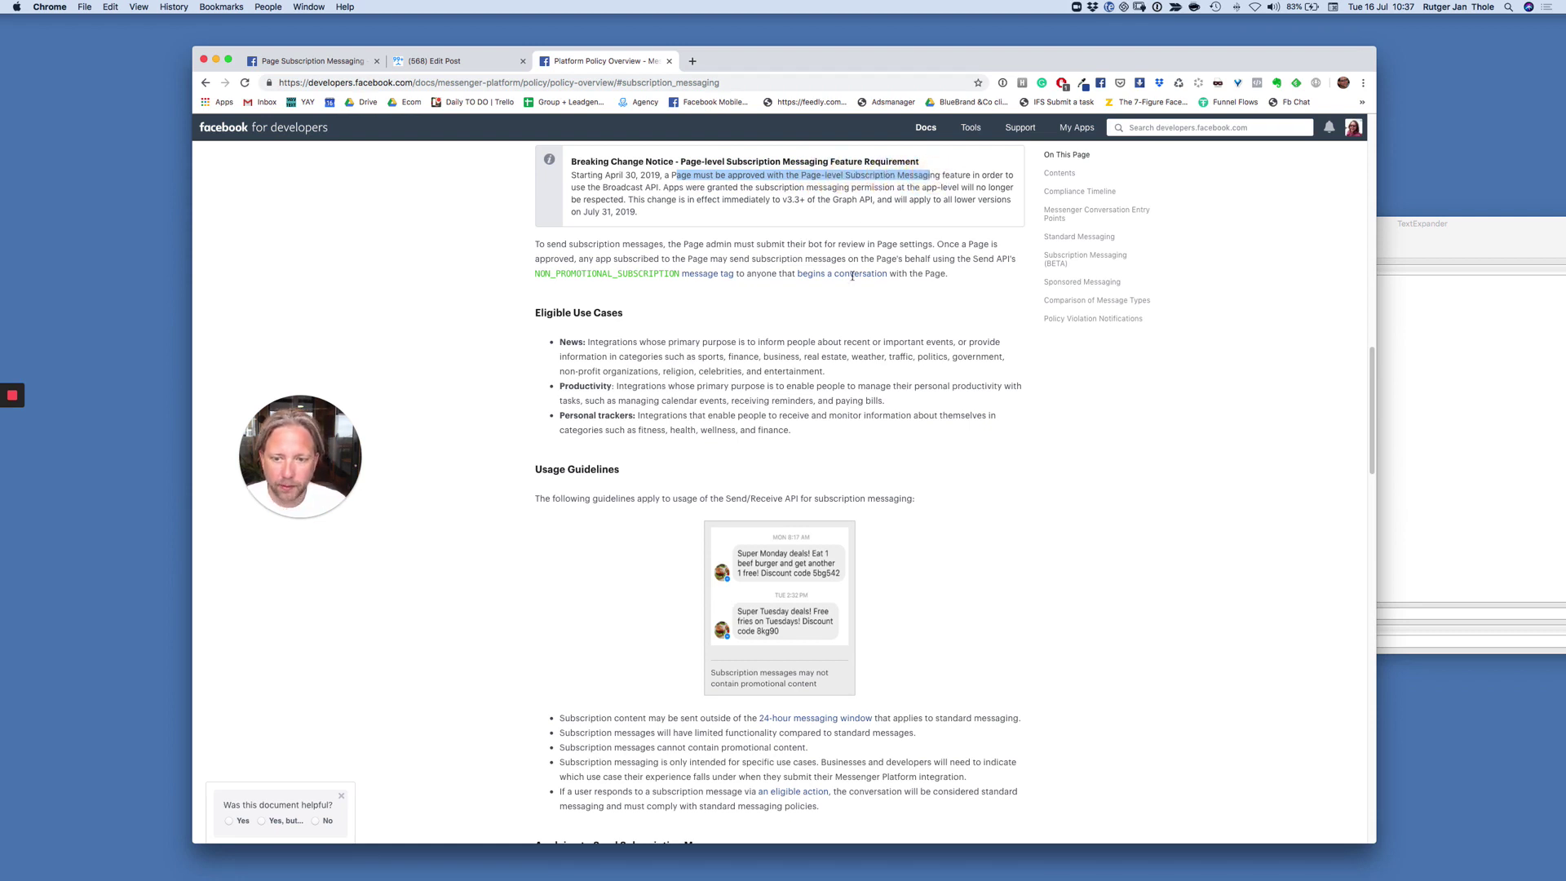
pyautogui.moveTo(577, 385); pyautogui.dragTo(833, 387)
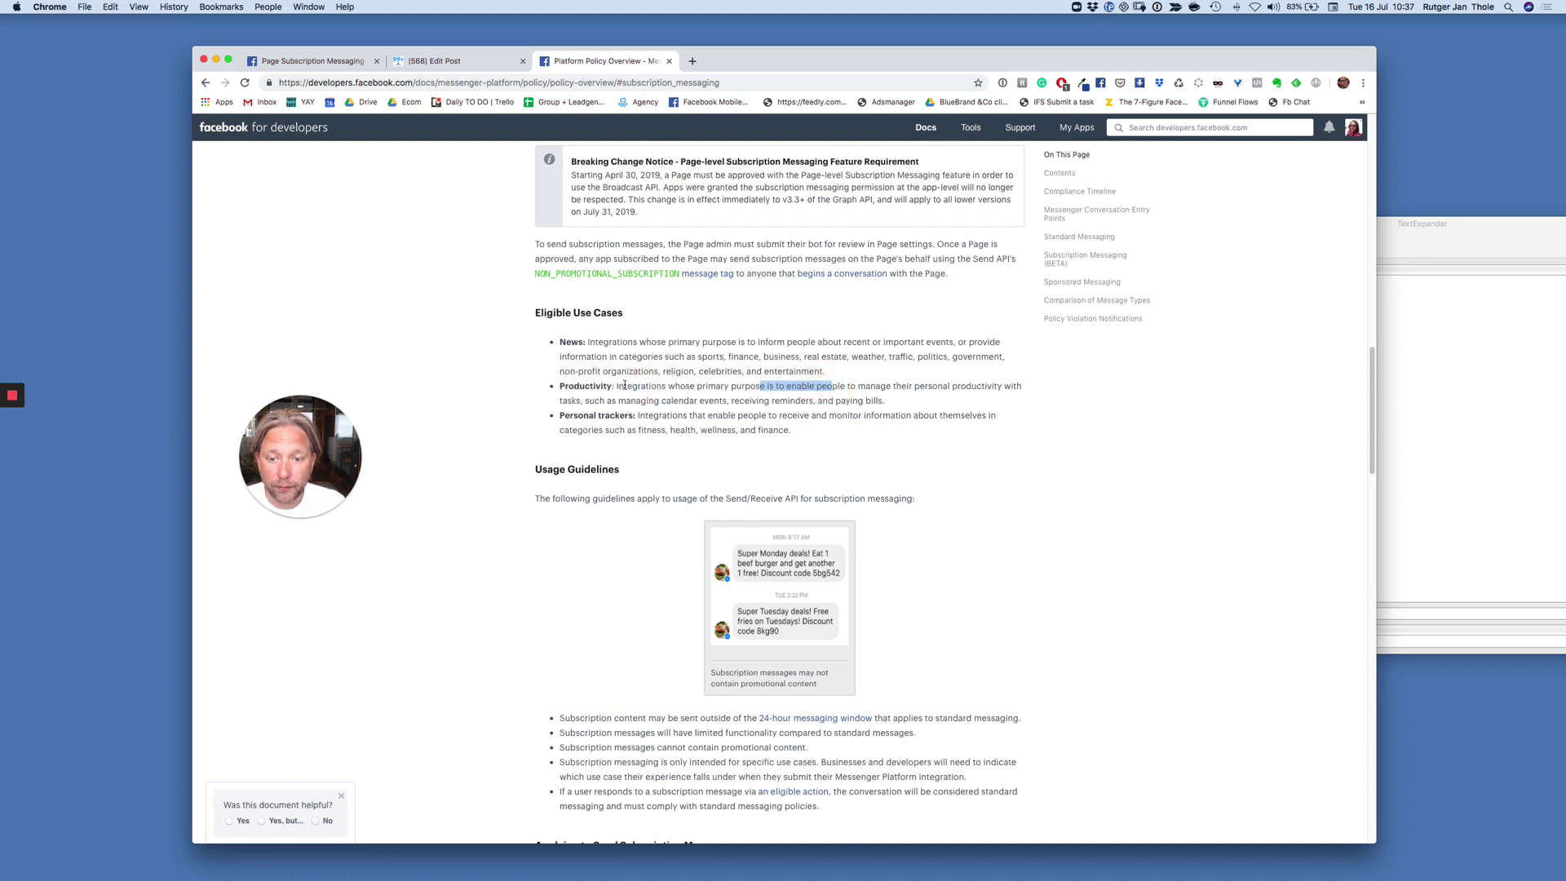
# - Read the Productivity use case, highlighting its primary purpose and its example tasks
pyautogui.moveTo(675, 386); pyautogui.dragTo(1021, 385)
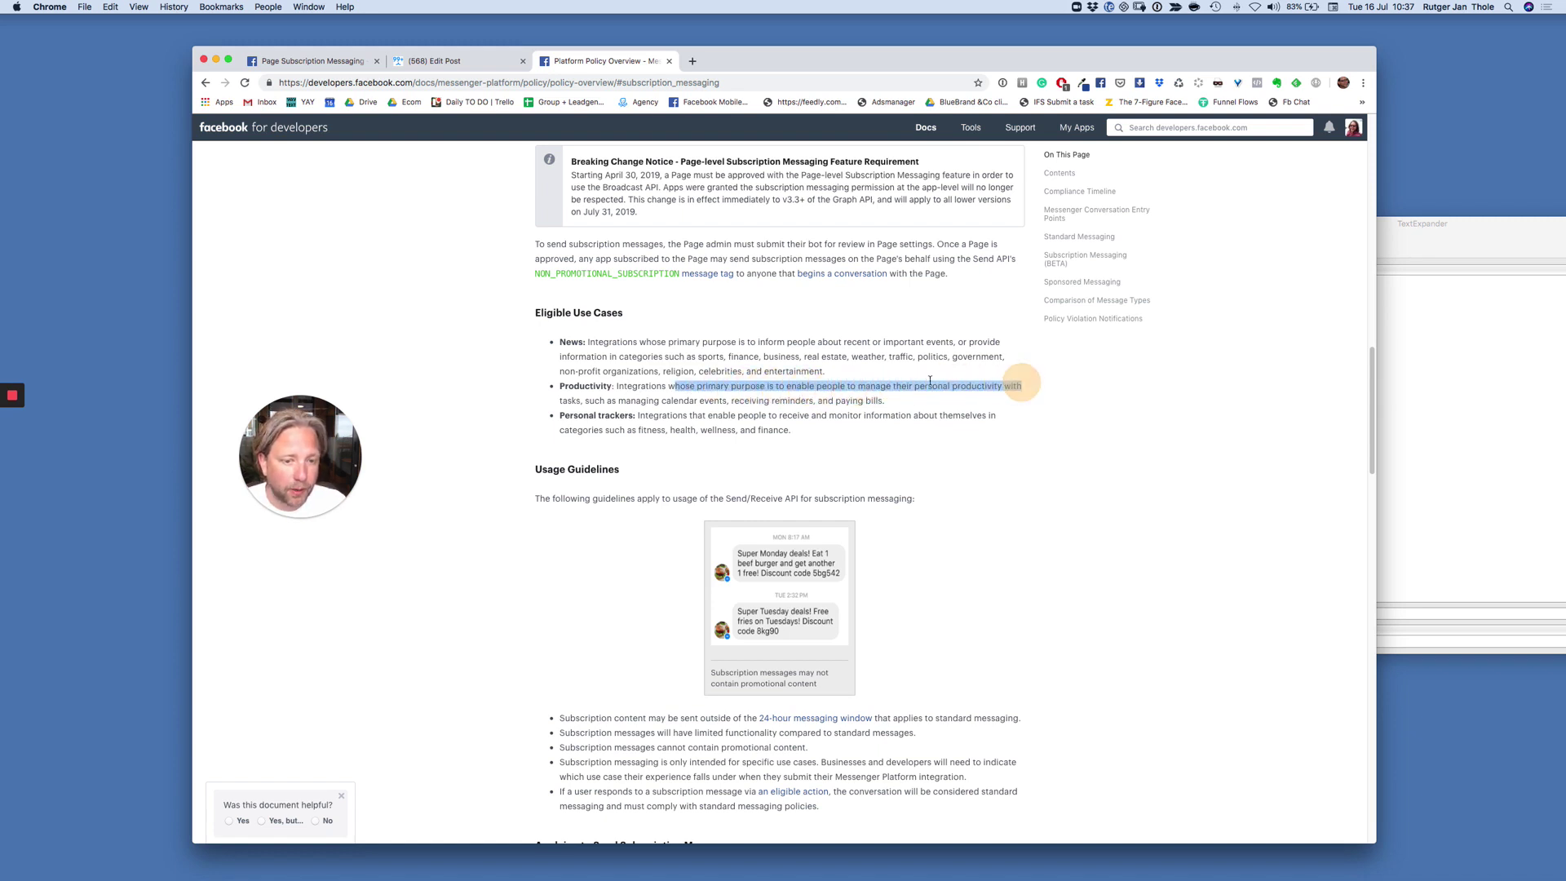
pyautogui.click(564, 400)
pyautogui.moveTo(618, 401); pyautogui.dragTo(885, 401)
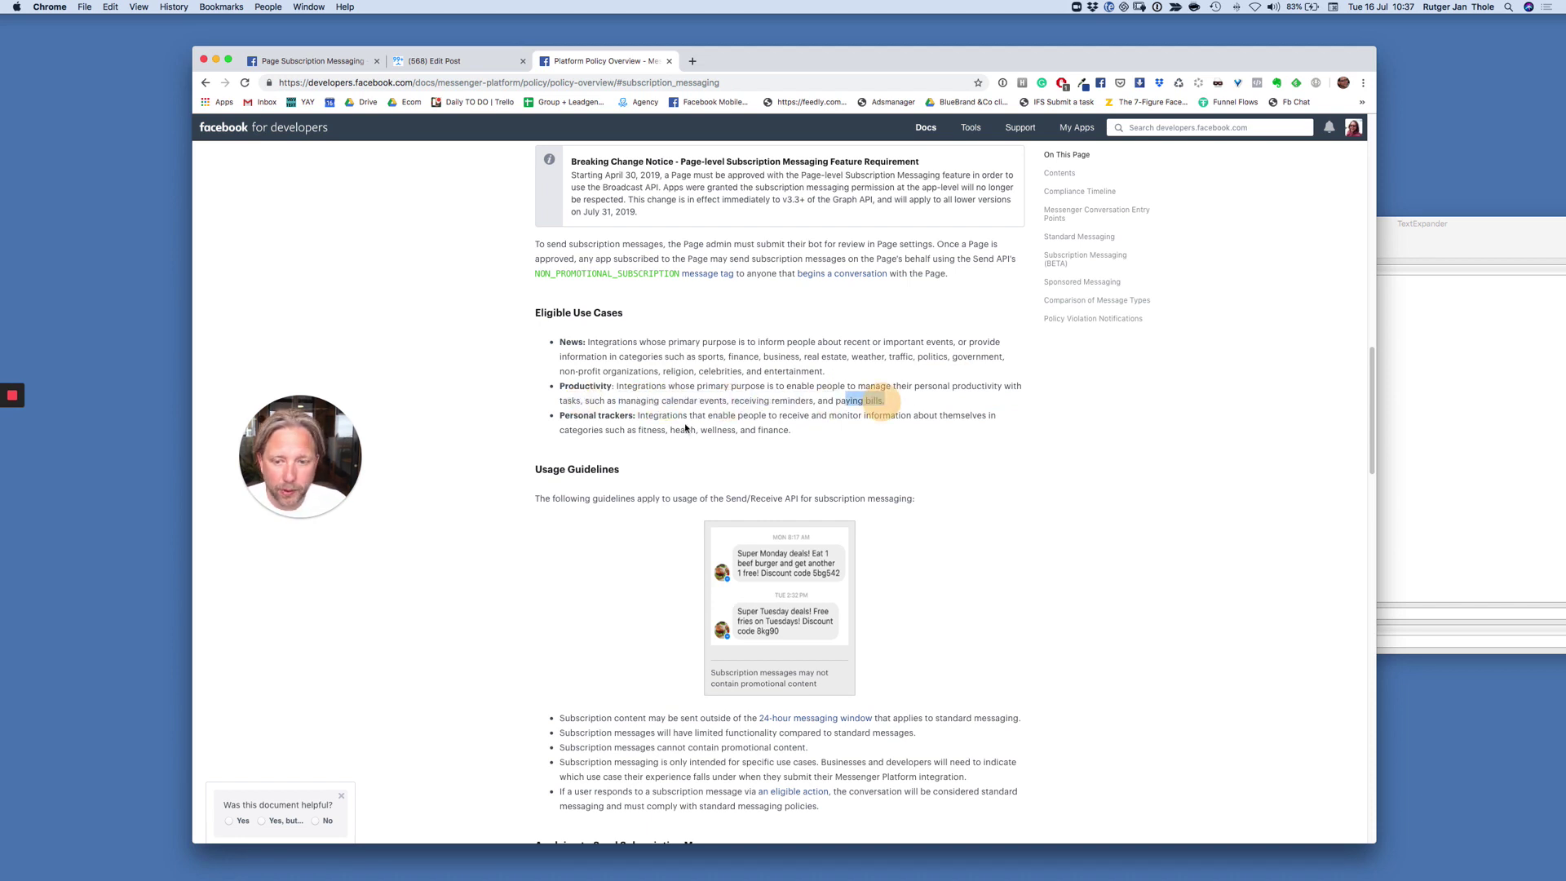
pyautogui.click(683, 406)
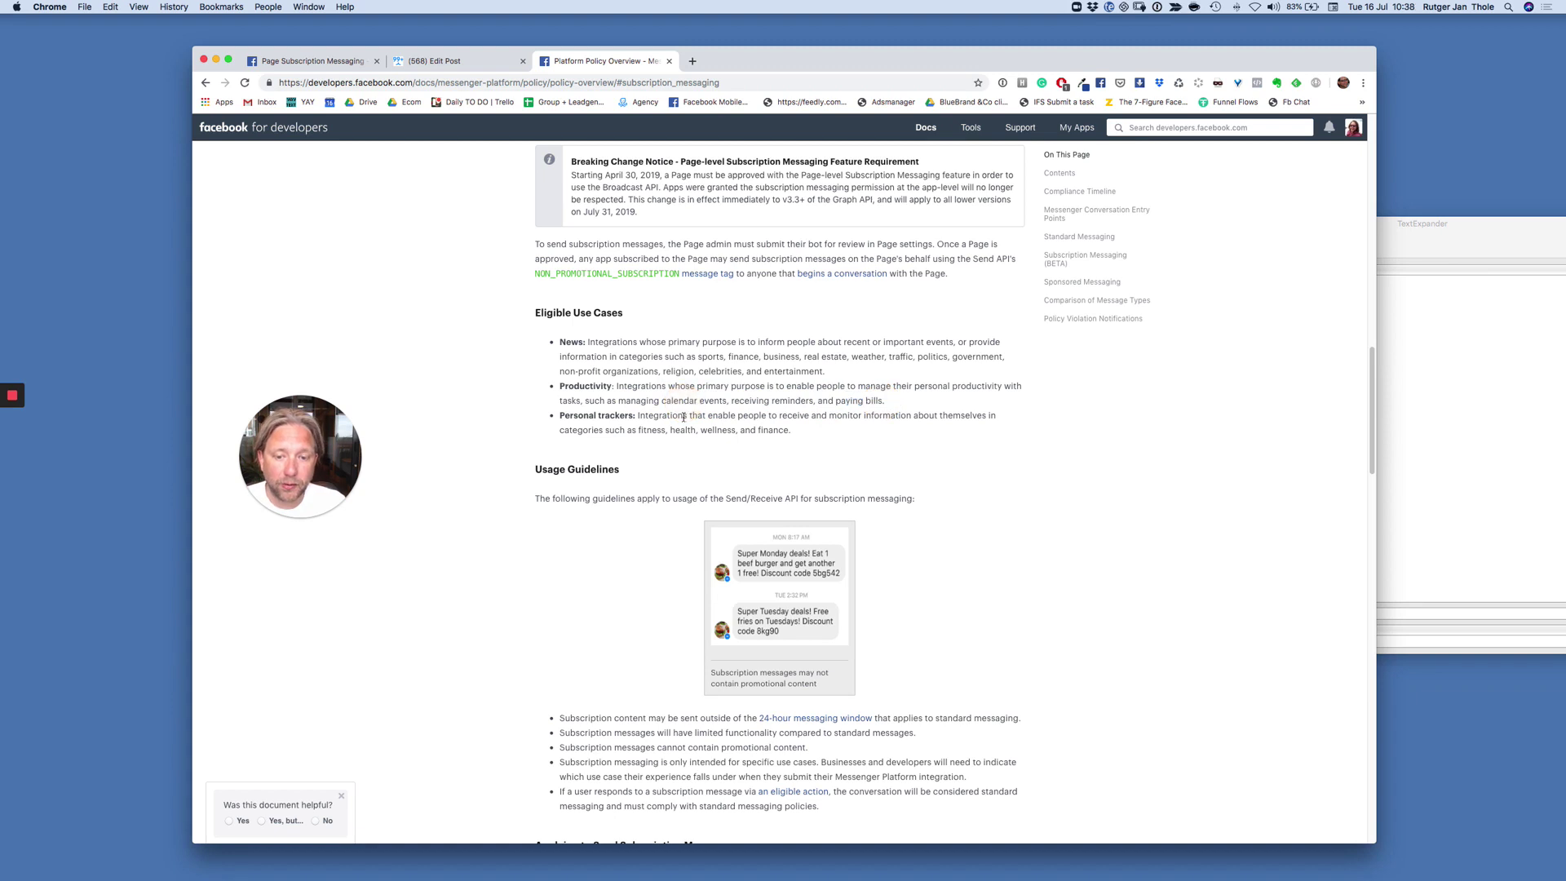
# - Examine the Personal trackers use case, highlighting its purpose and going through its categories of fitness, health, wellness and finance
pyautogui.moveTo(715, 416); pyautogui.dragTo(962, 416)
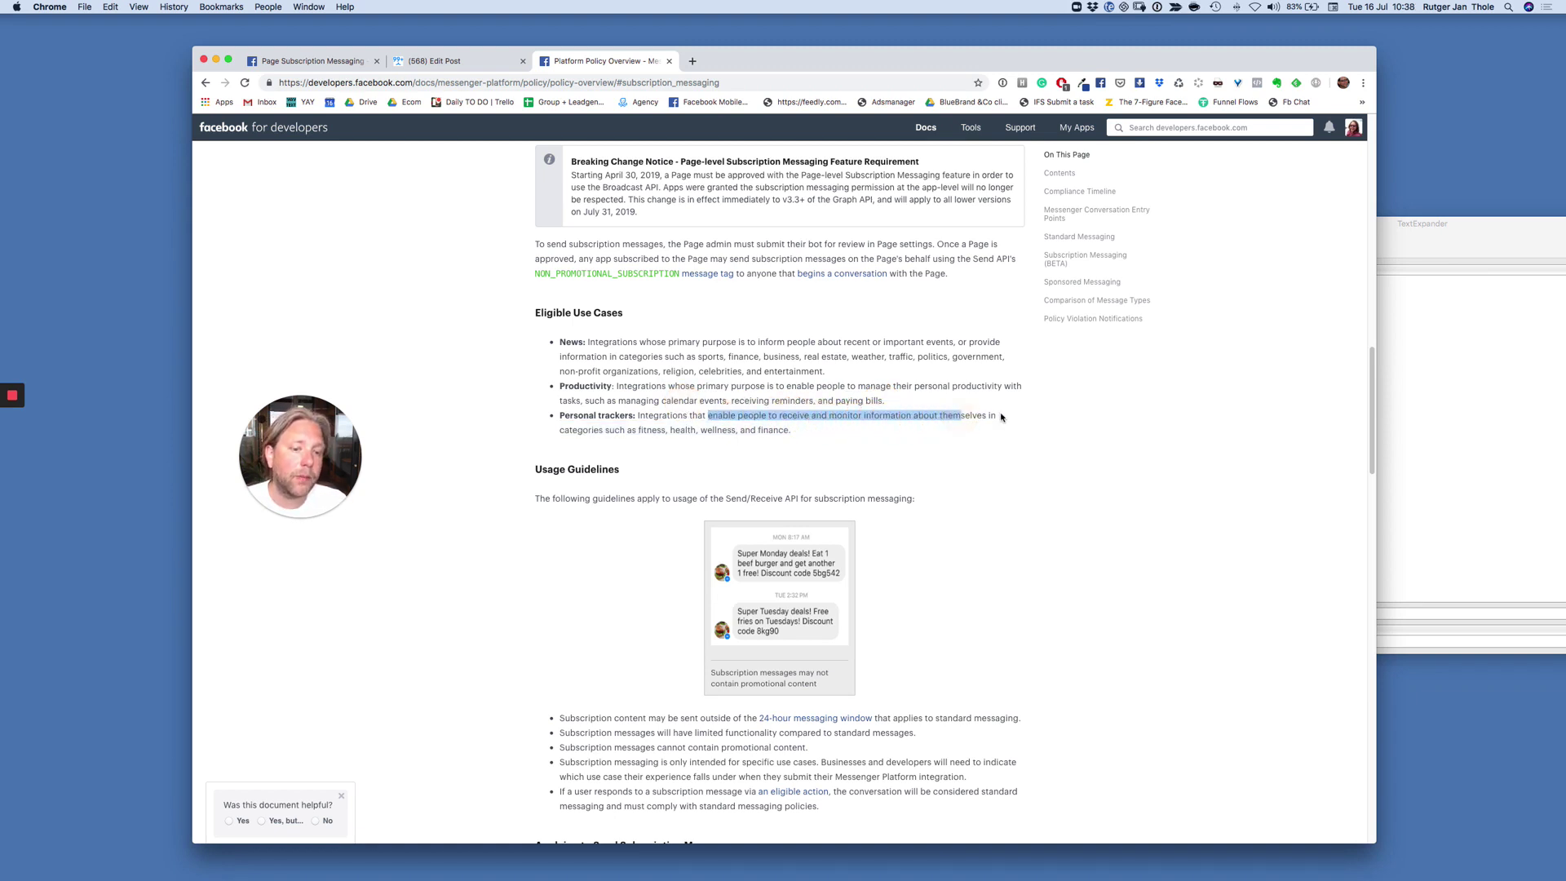
pyautogui.click(604, 435)
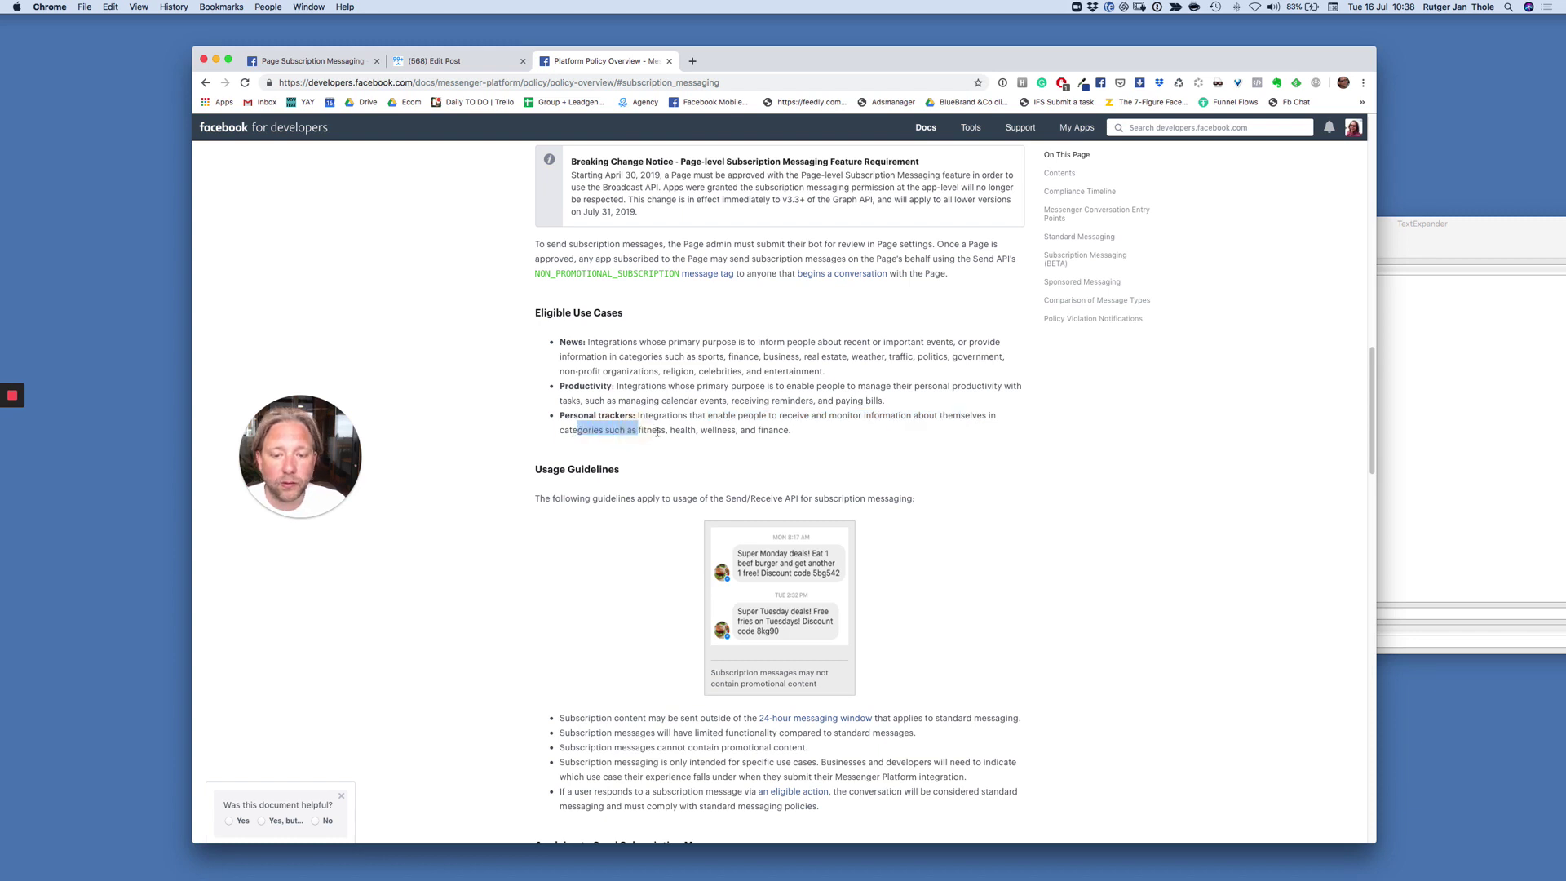
pyautogui.click(666, 431)
pyautogui.click(682, 431)
pyautogui.click(719, 432)
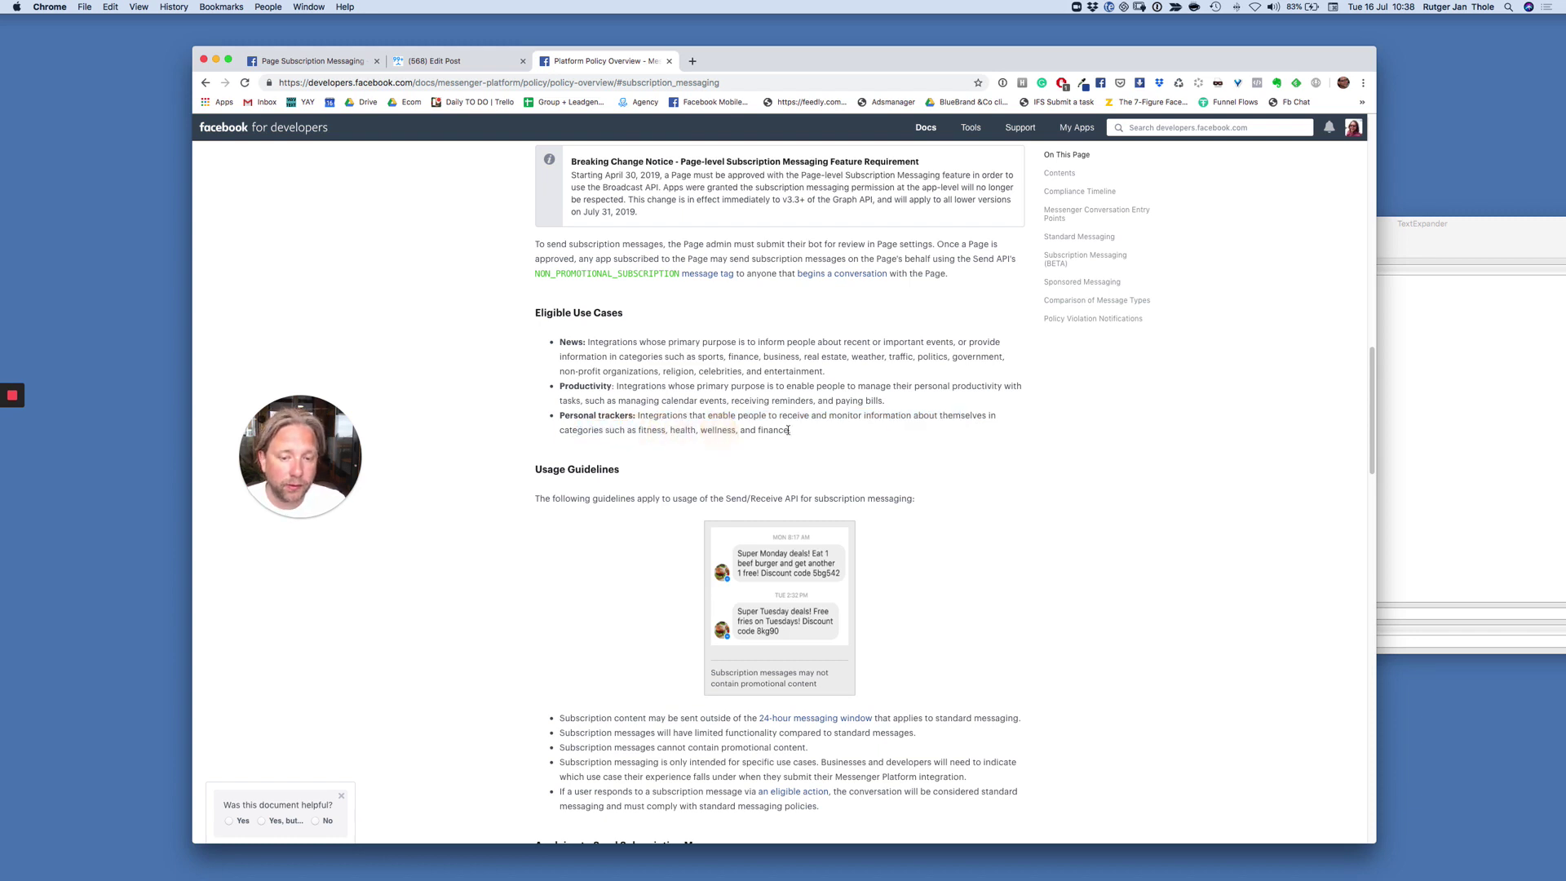
pyautogui.click(787, 431)
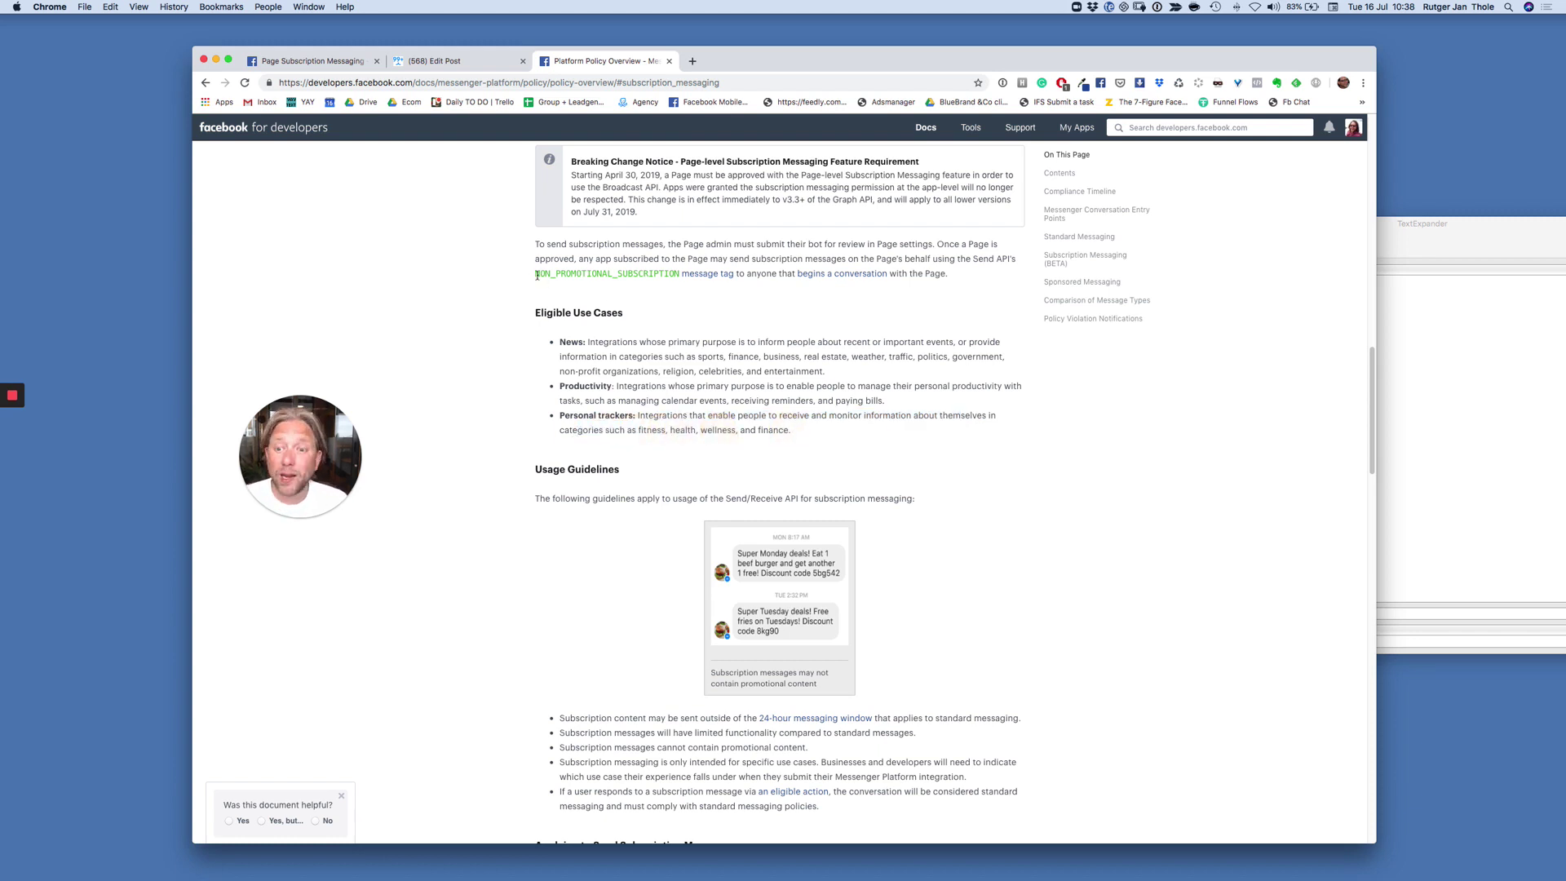
# - Review the NON_PROMOTIONAL_SUBSCRIPTION message tag, the Page-level approval requirement and the whole Eligible Use Cases section, highlighting each passage
pyautogui.moveTo(534, 274); pyautogui.dragTo(712, 282)
pyautogui.moveTo(733, 281); pyautogui.dragTo(734, 281)
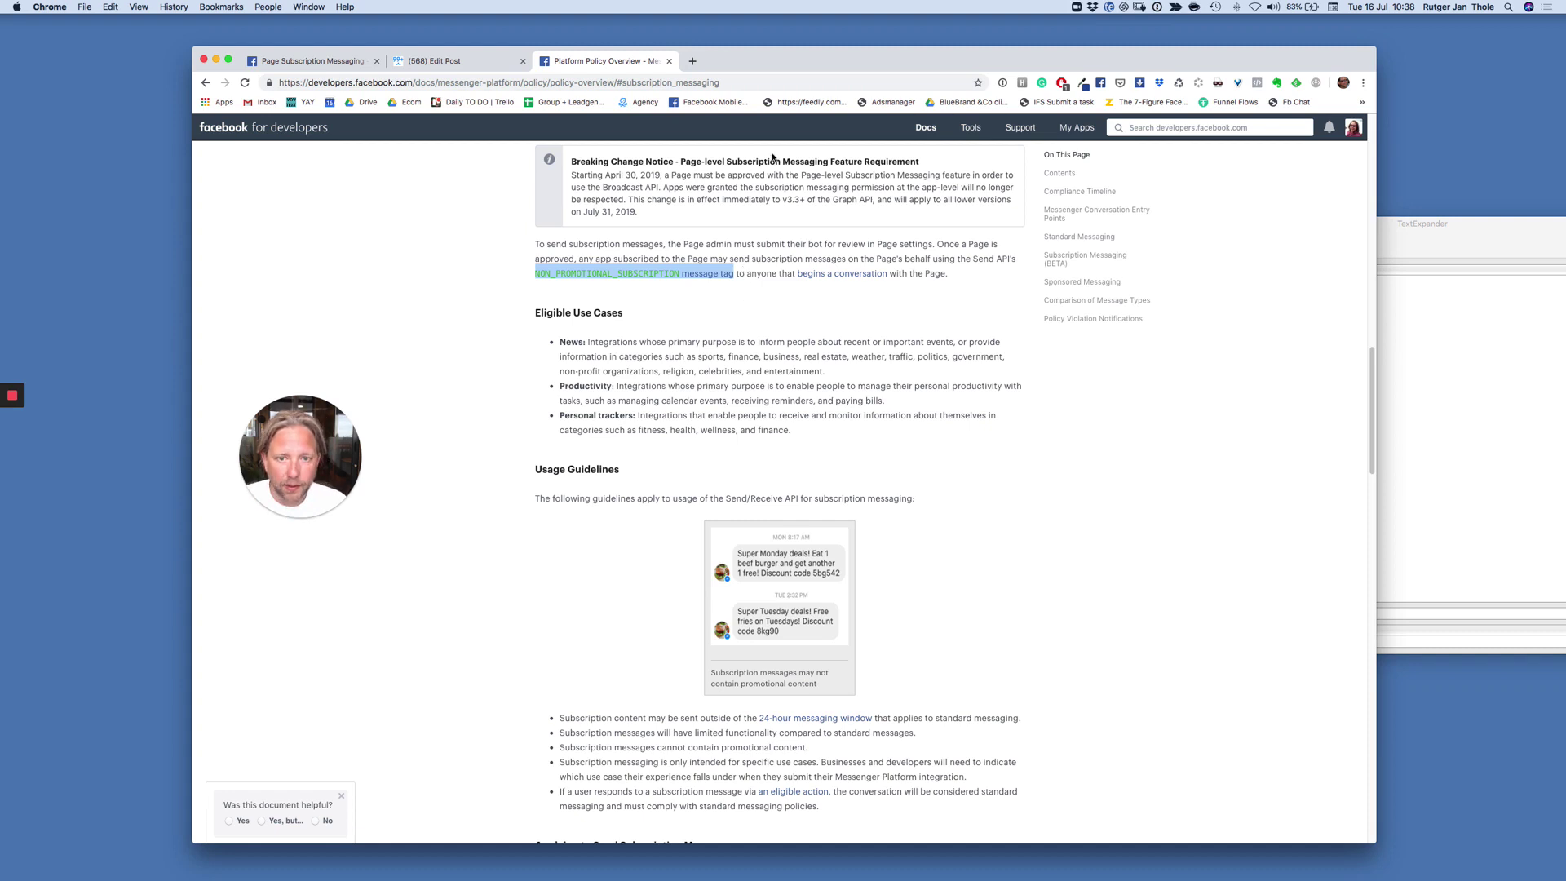
pyautogui.moveTo(680, 166); pyautogui.dragTo(931, 177)
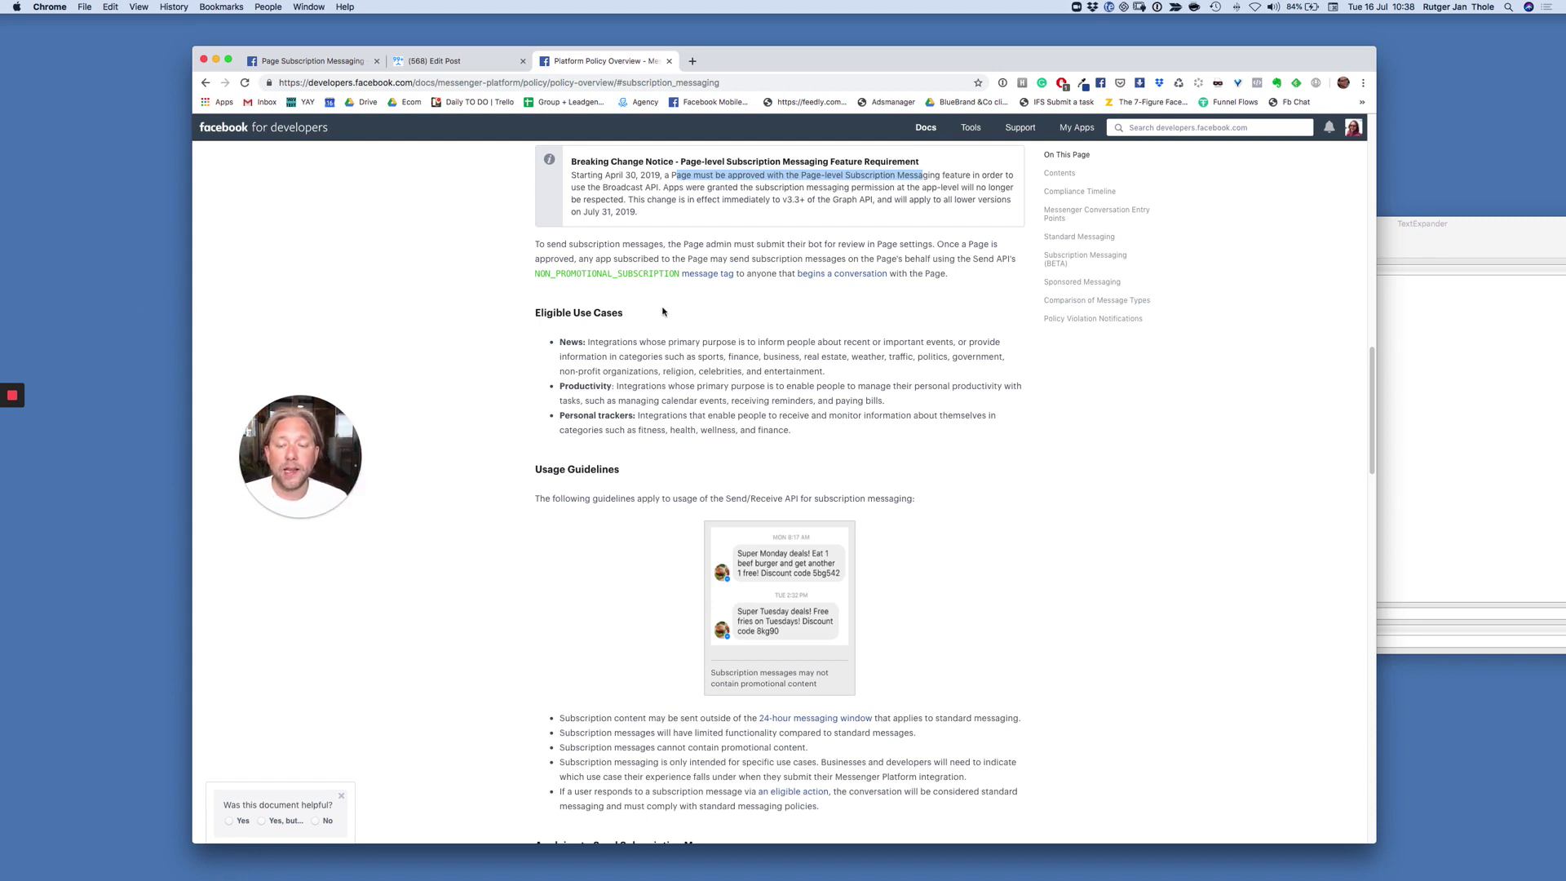
pyautogui.moveTo(539, 309); pyautogui.dragTo(795, 436)
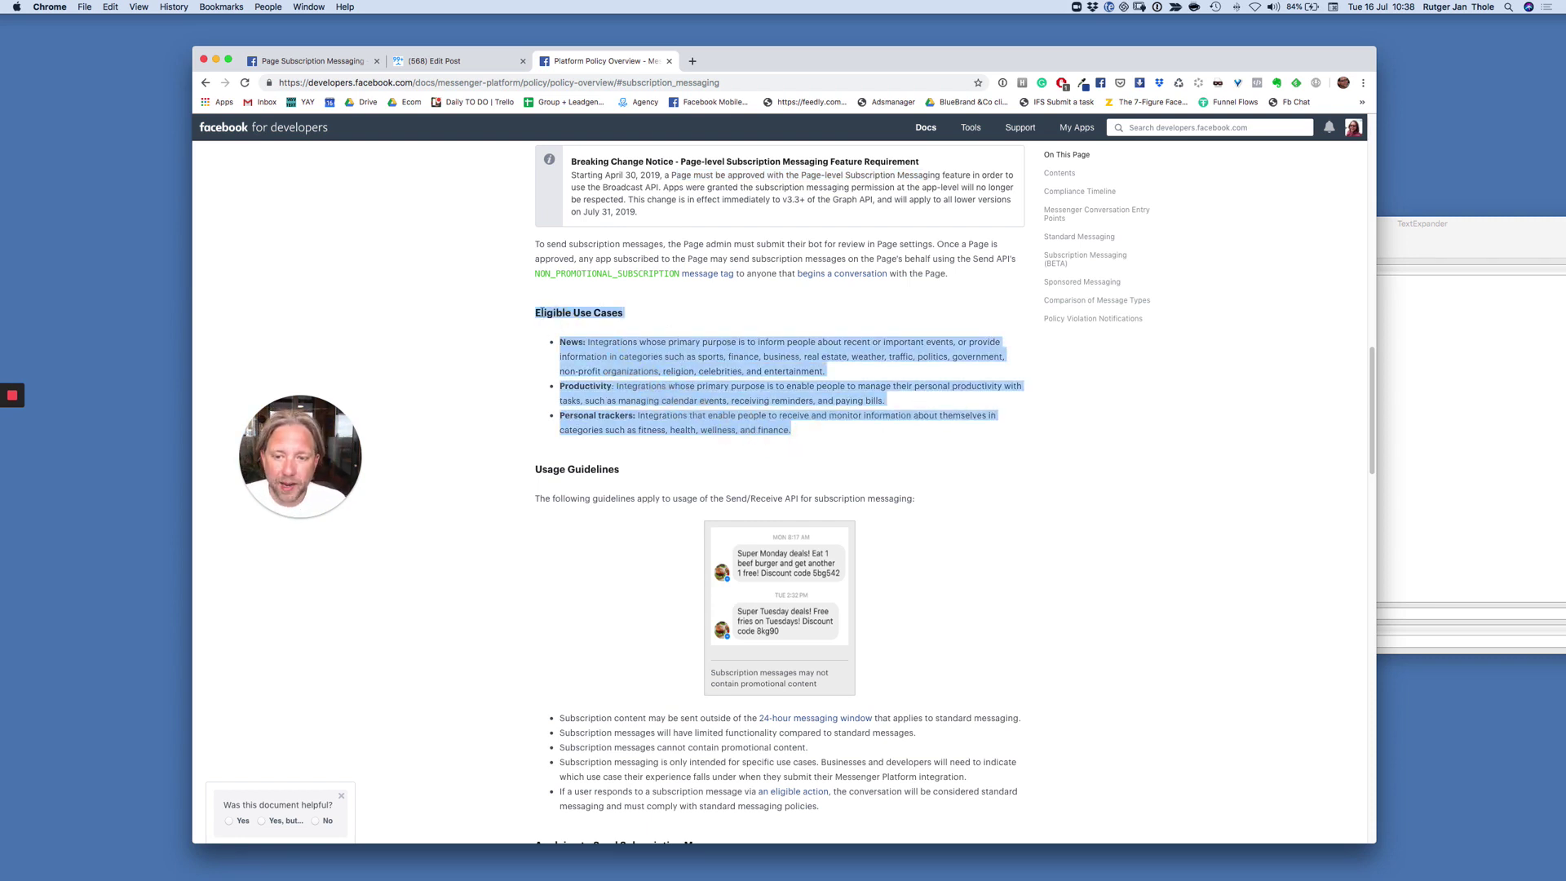
pyautogui.click(557, 324)
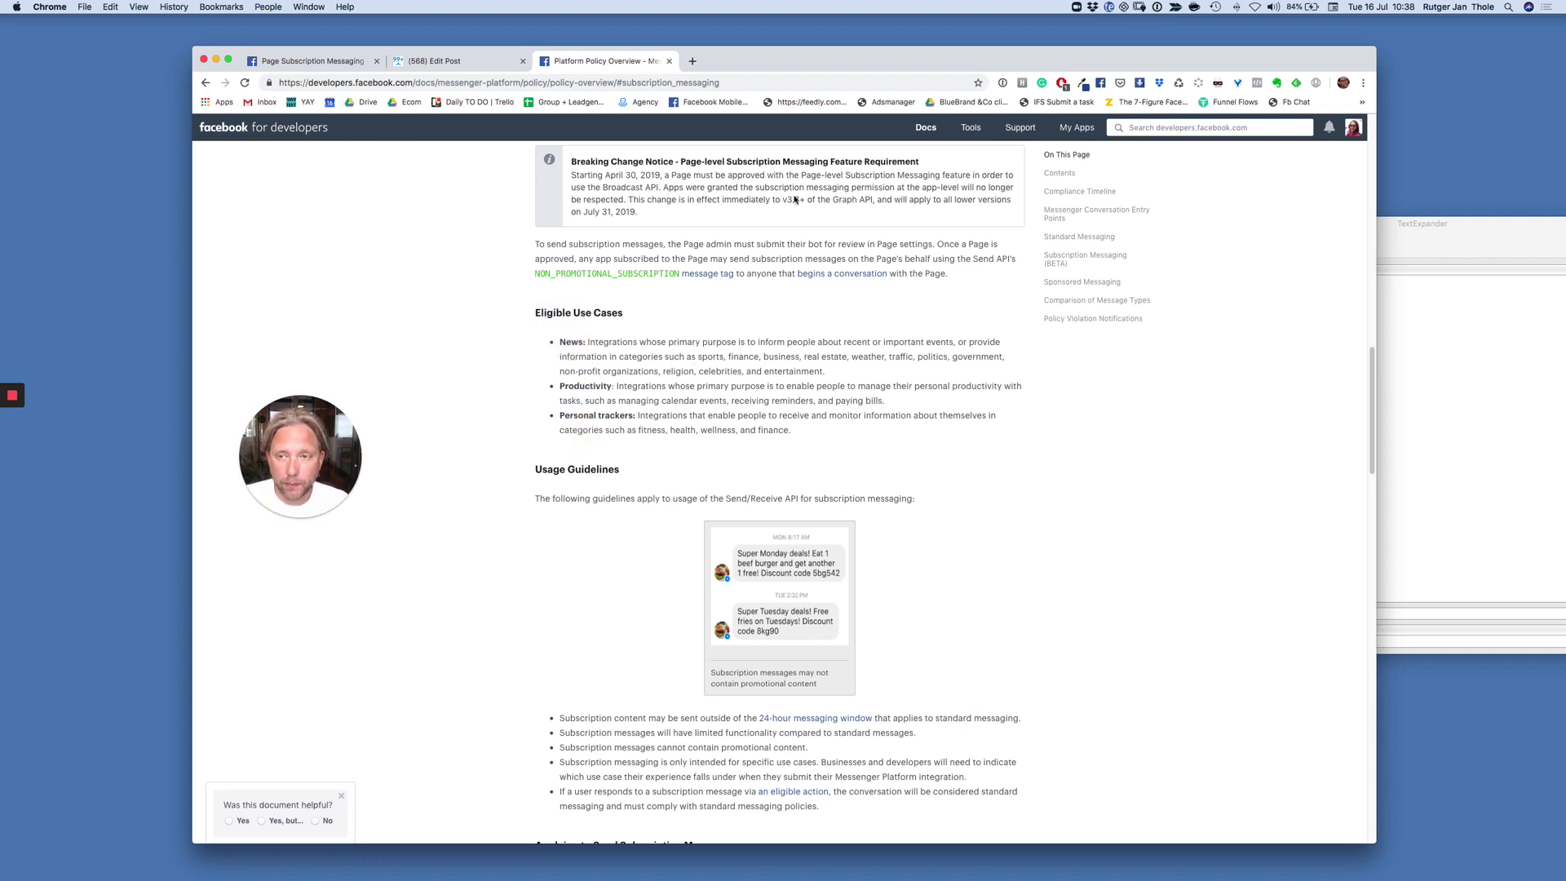
# - Switch to ManyChat, create a new broadcast and open its settings
pyautogui.click(326, 61)
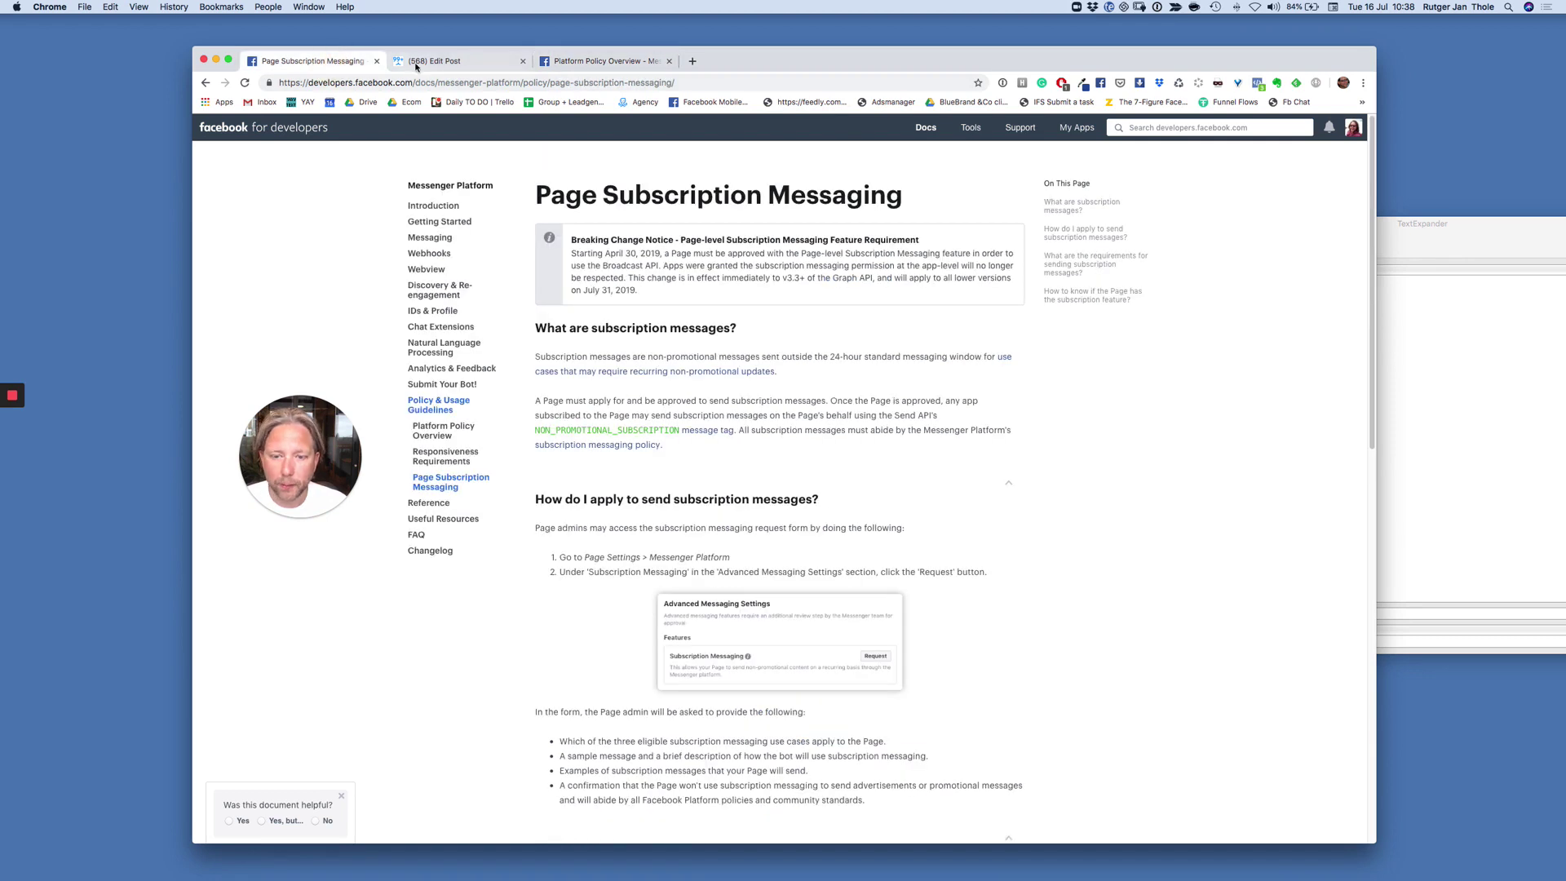
pyautogui.click(428, 61)
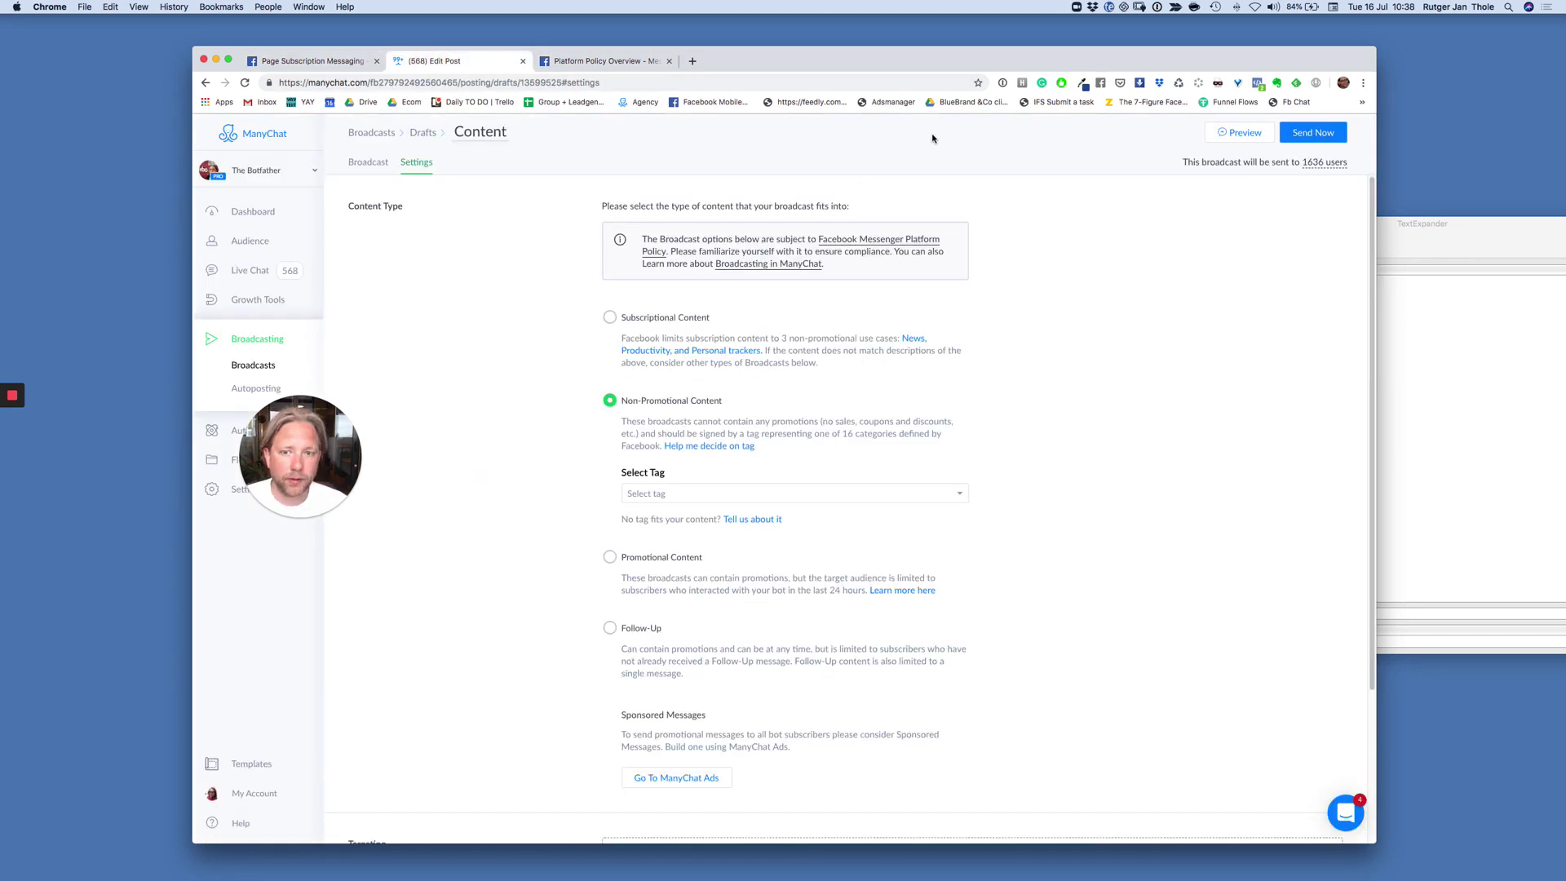
pyautogui.click(254, 370)
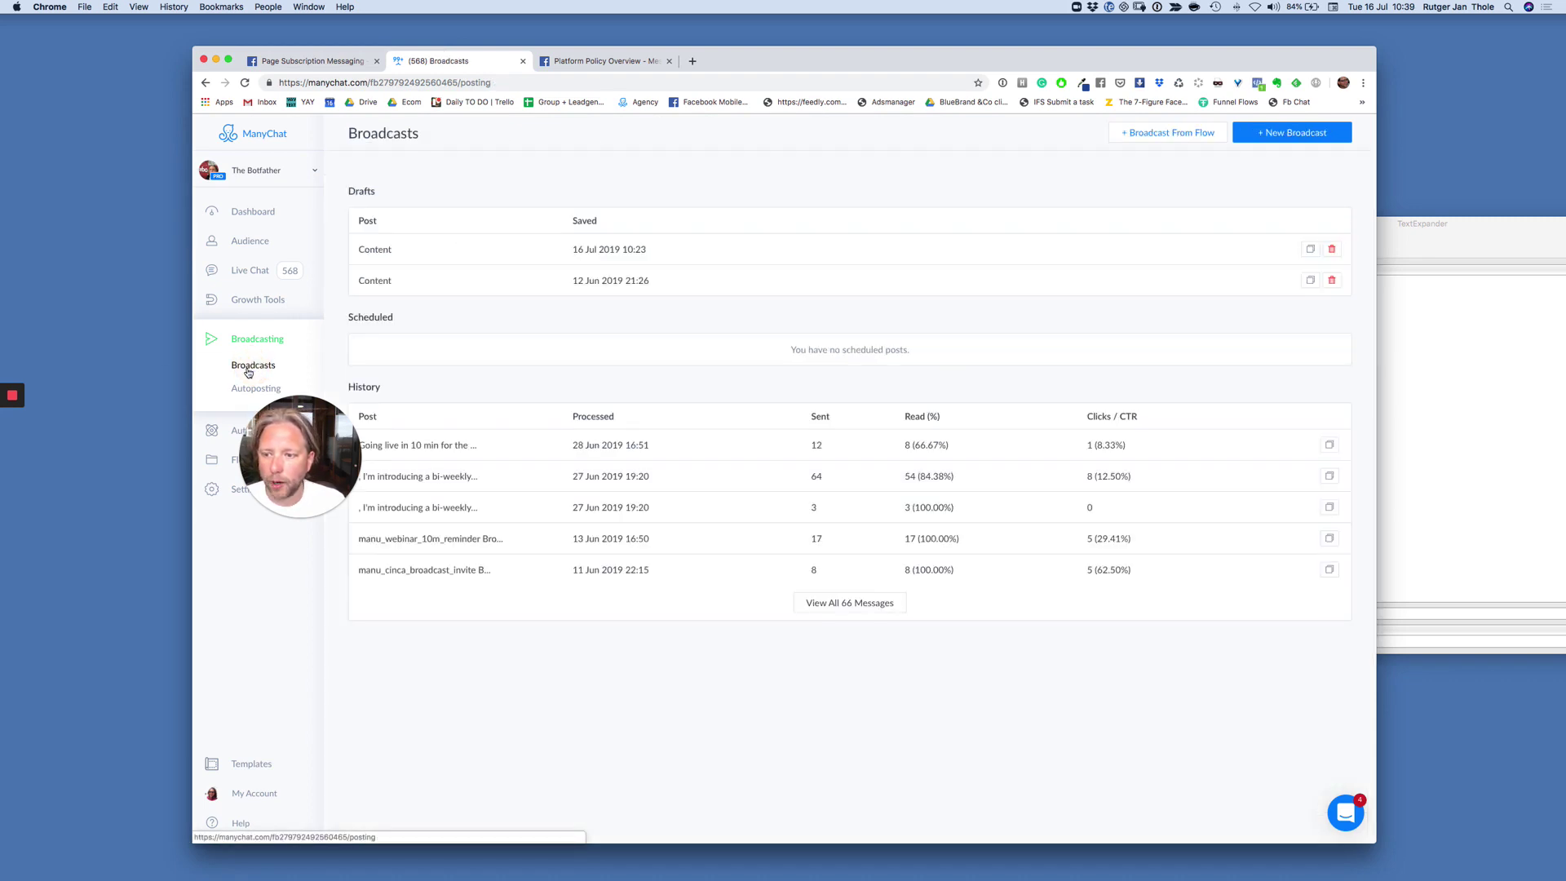
pyautogui.click(1290, 133)
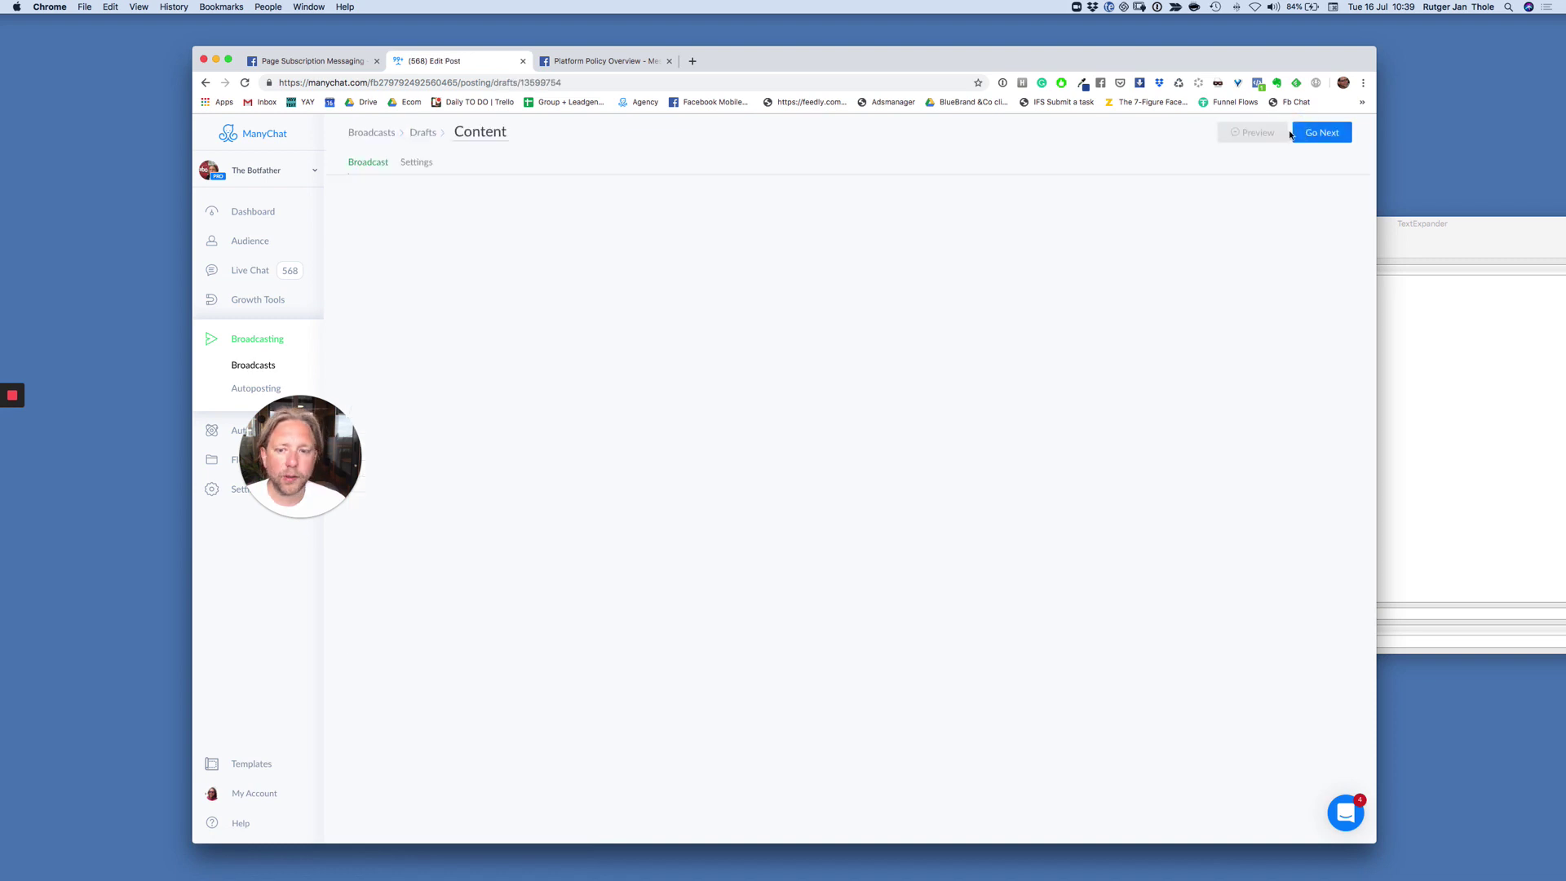
pyautogui.click(416, 162)
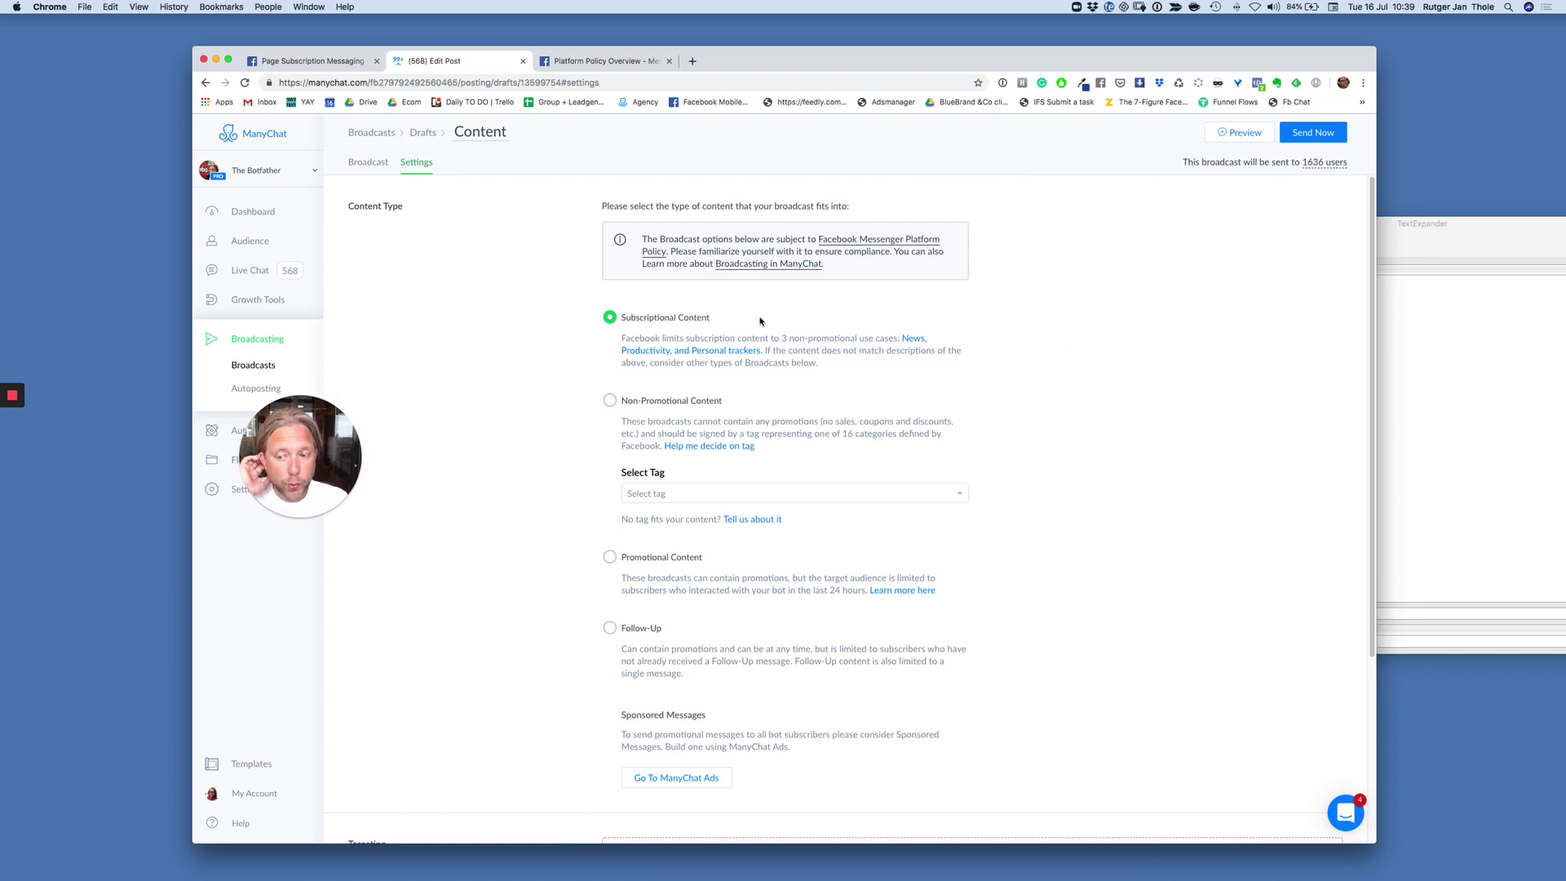
# - Look over the broadcast's settings and content type choices, highlighting the instruction to select the type of content
pyautogui.scroll(-3, 513, 472)
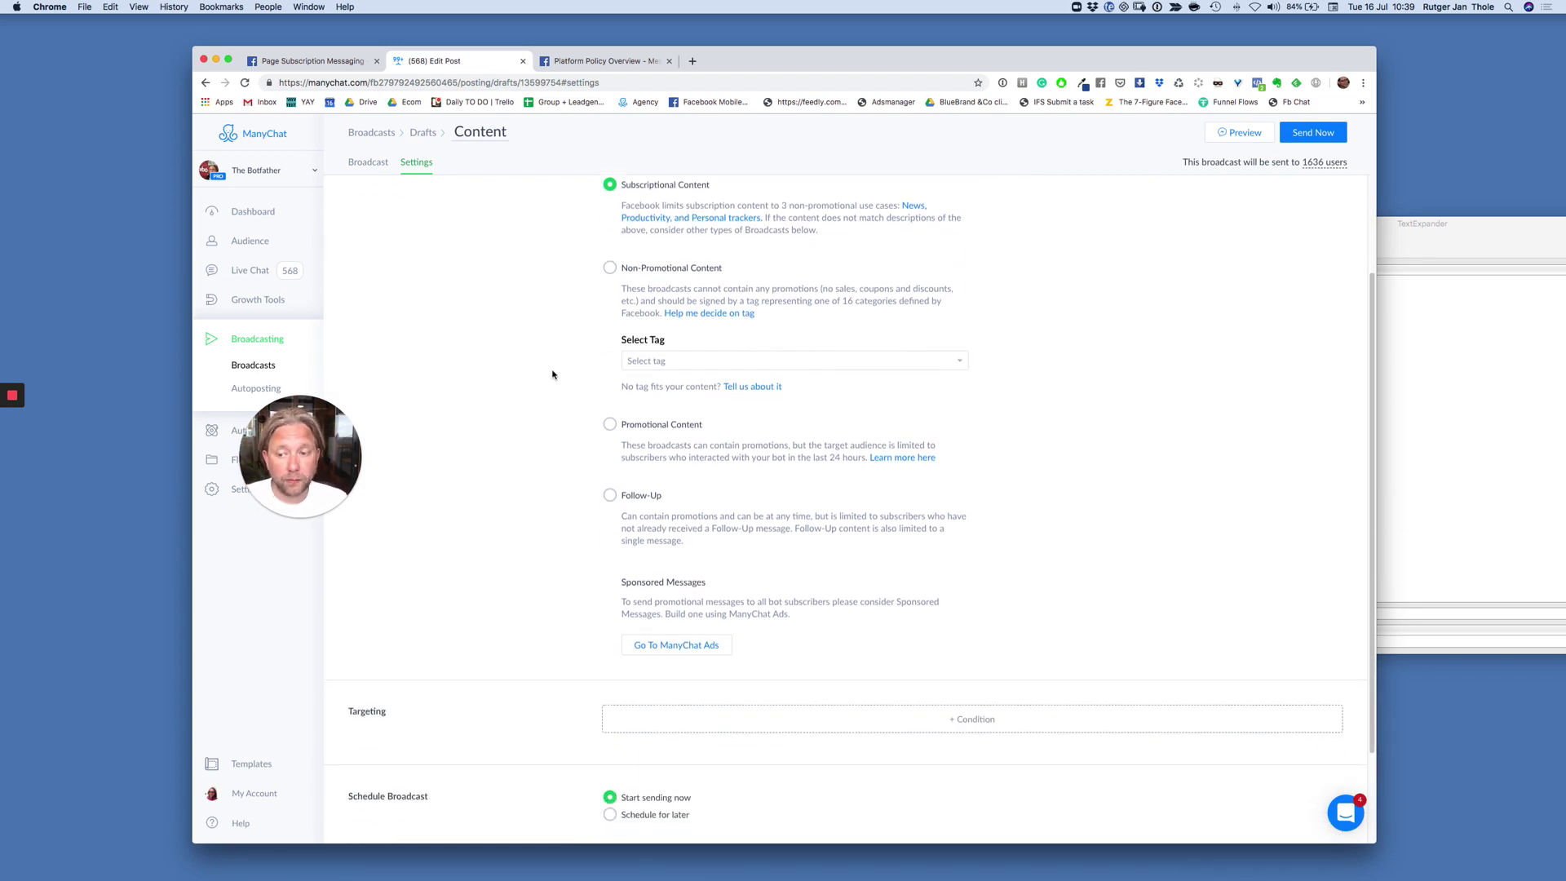
pyautogui.scroll(1, 548, 363)
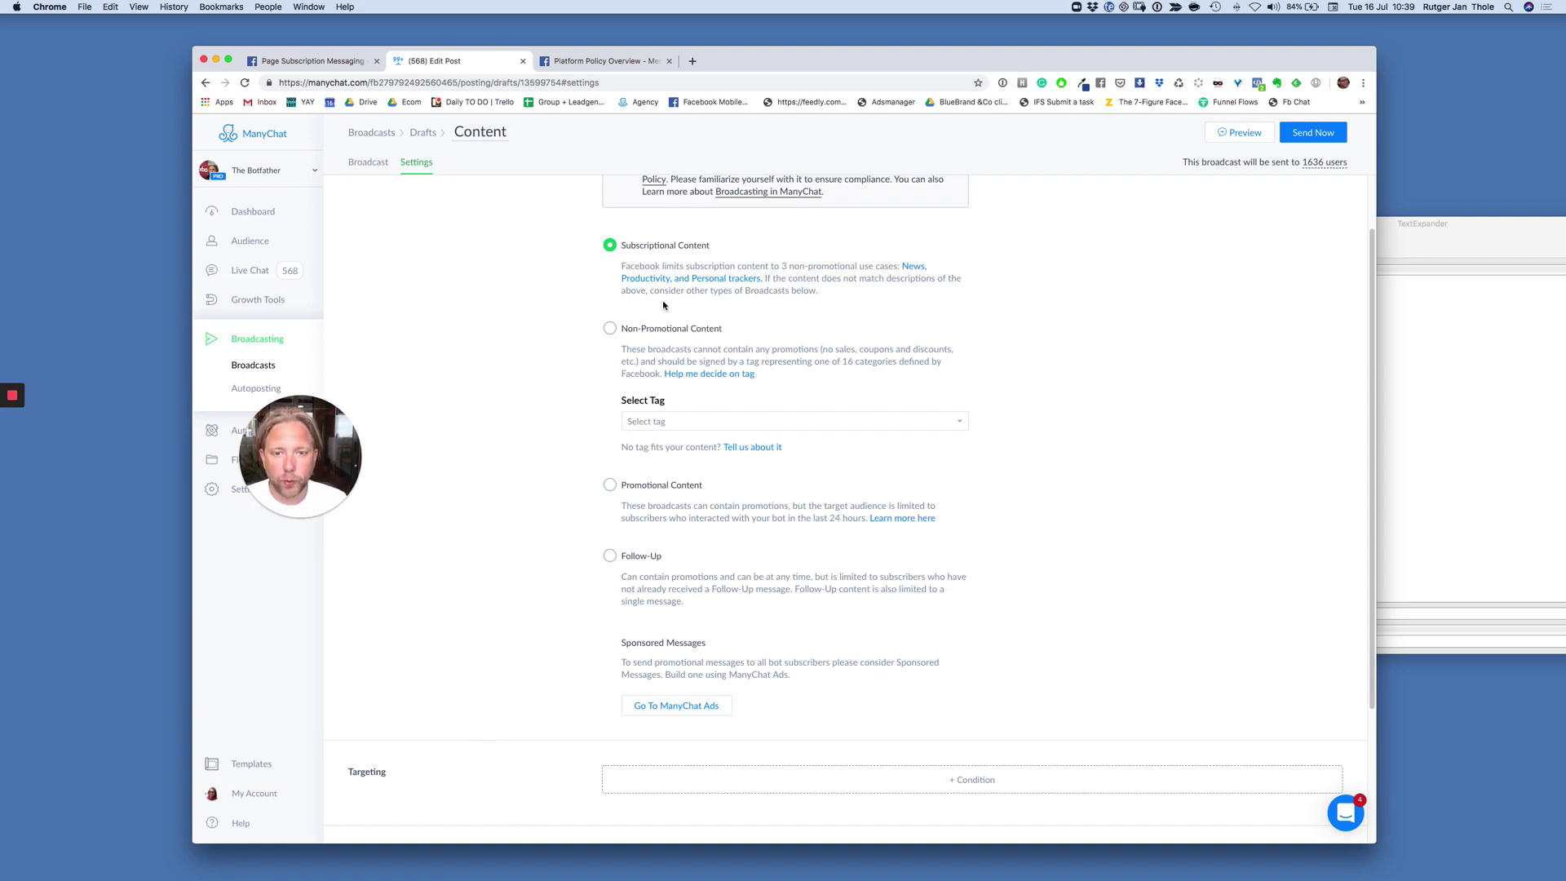
pyautogui.scroll(2, 506, 359)
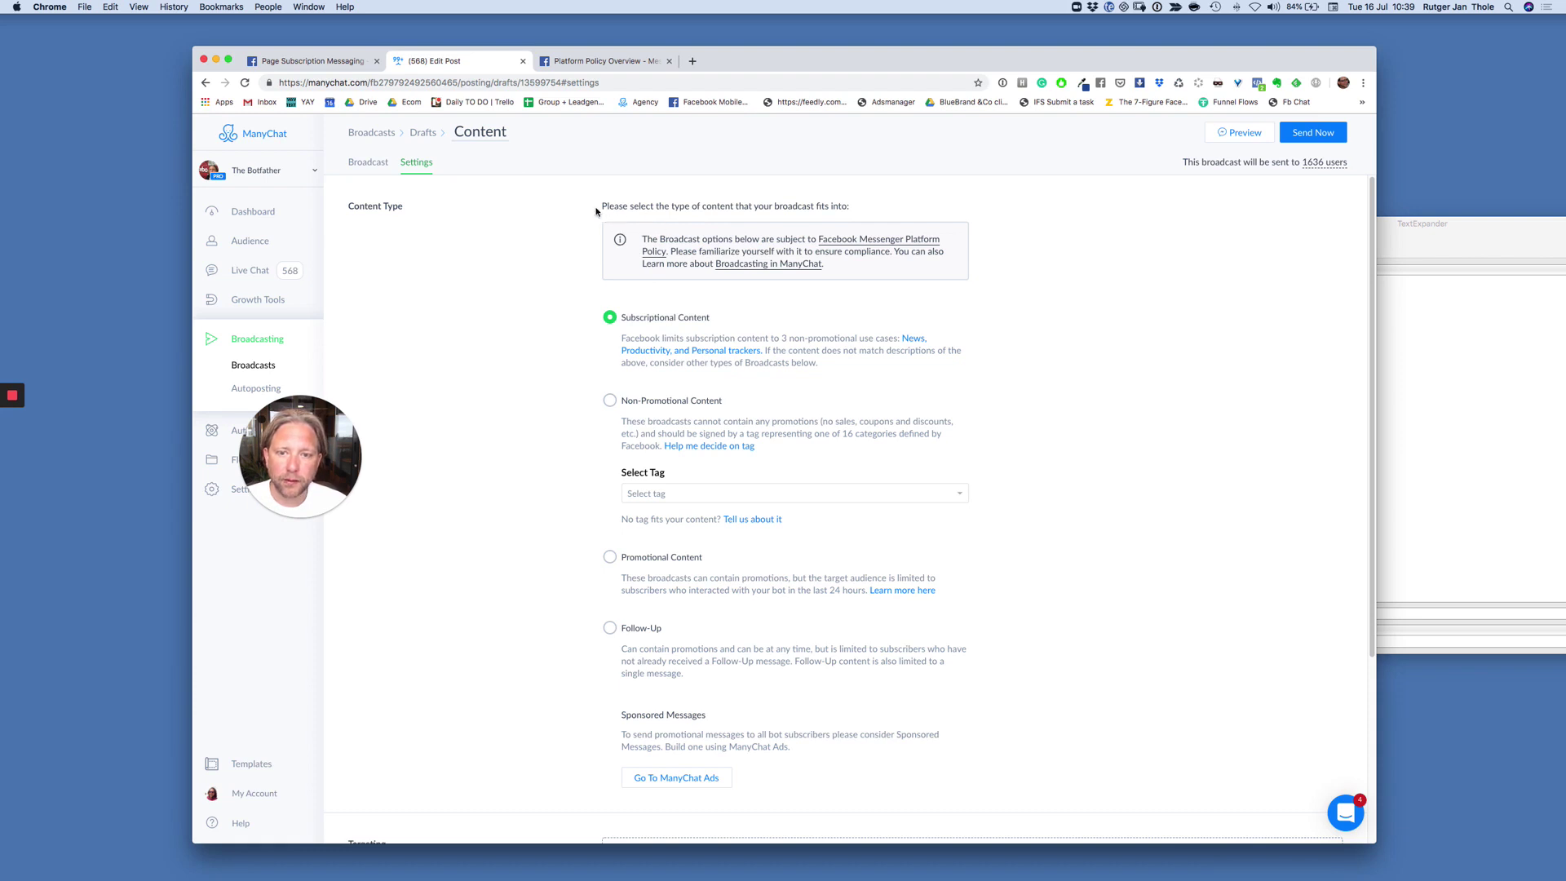
pyautogui.moveTo(601, 211); pyautogui.dragTo(865, 210)
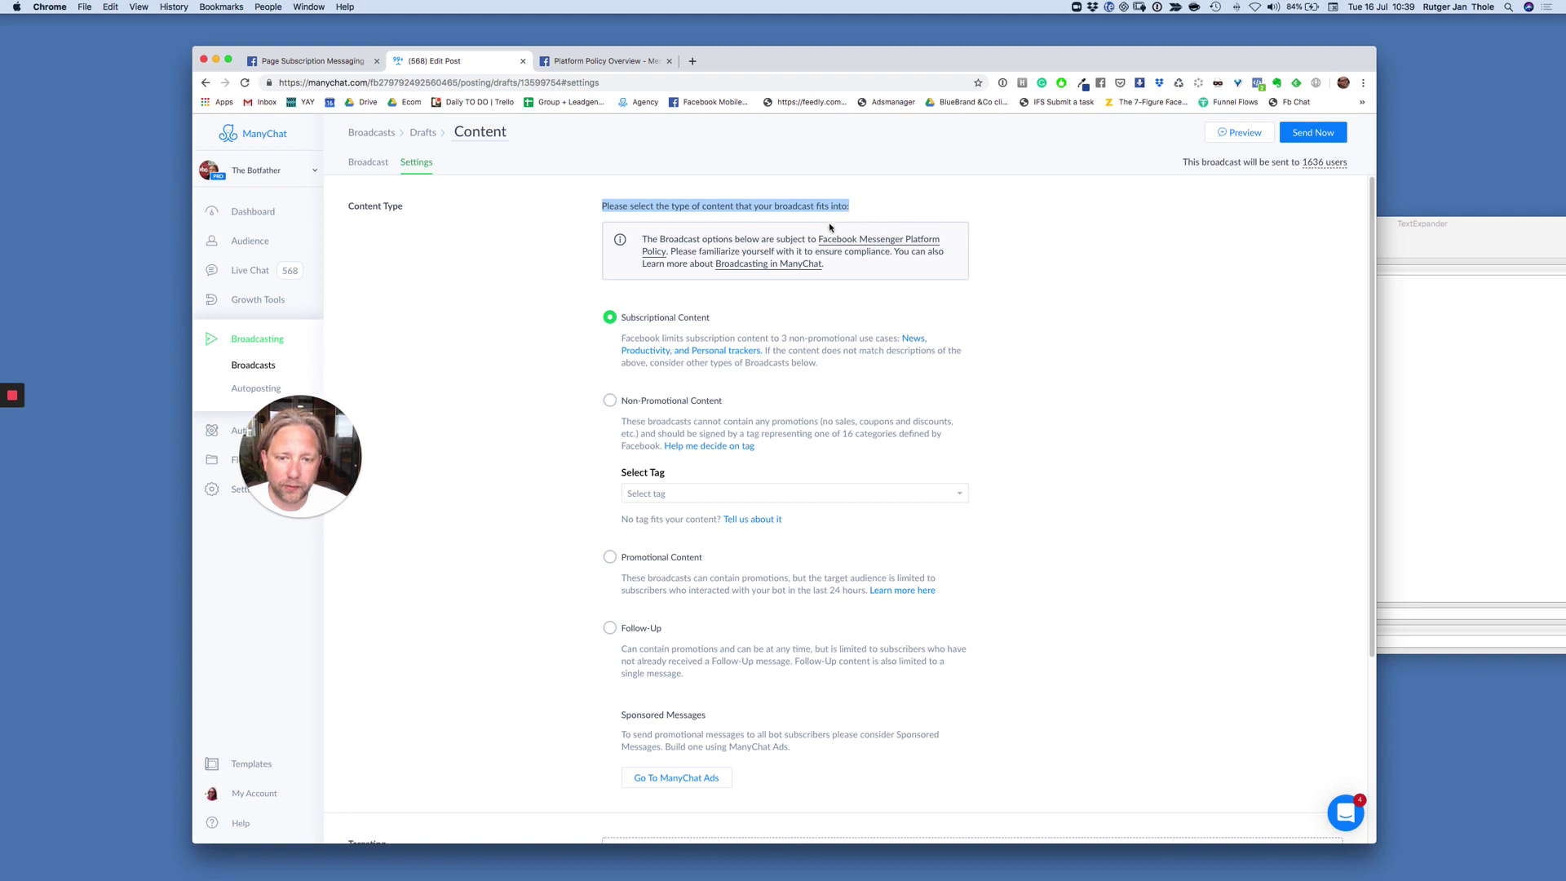
pyautogui.click(577, 325)
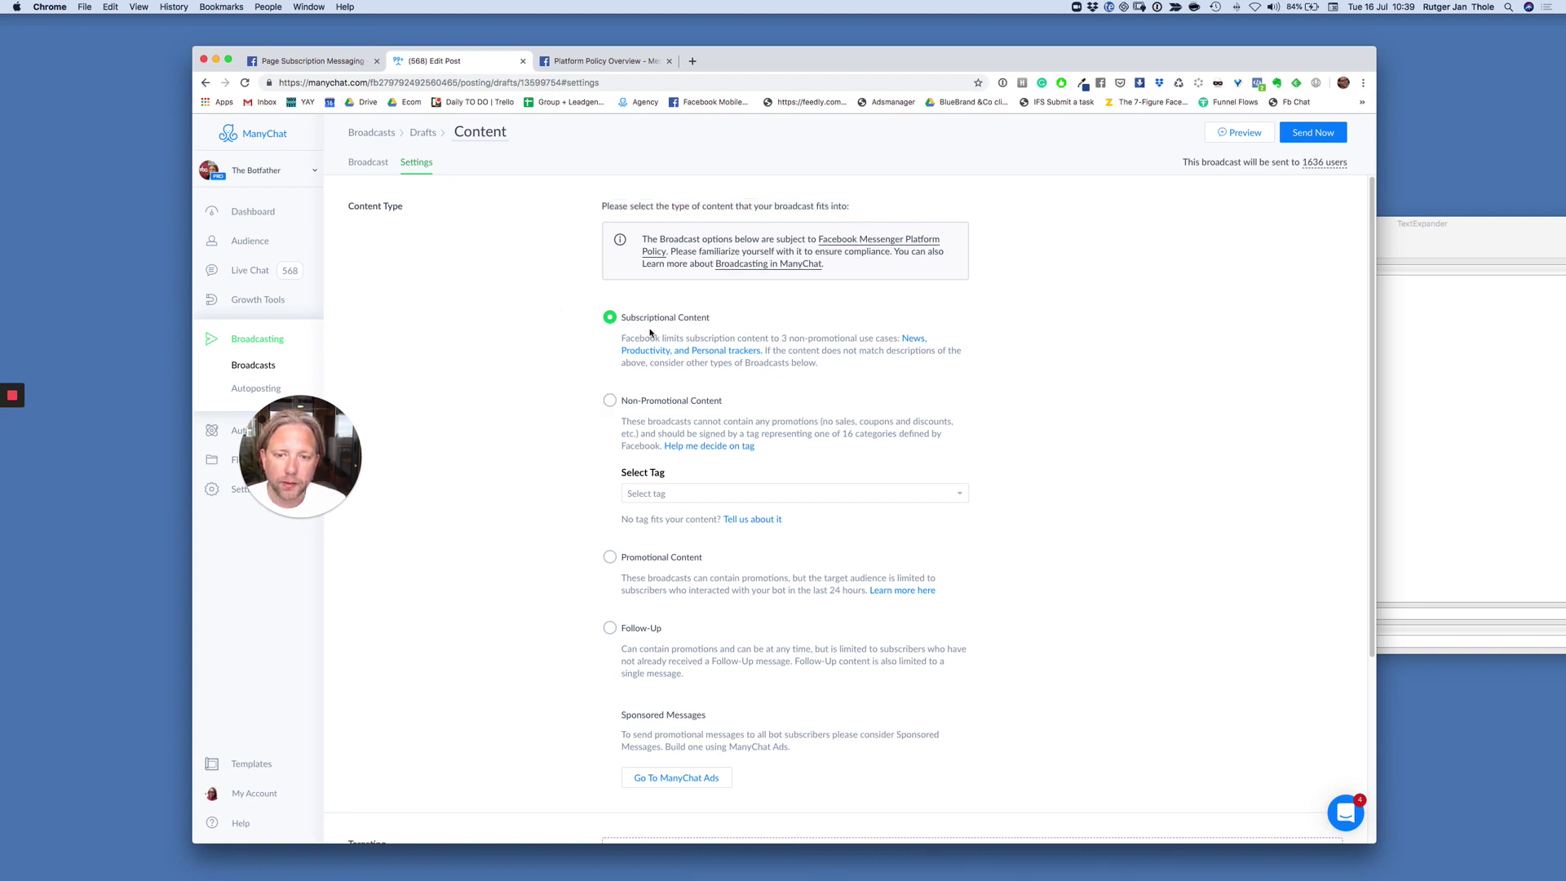
pyautogui.click(728, 315)
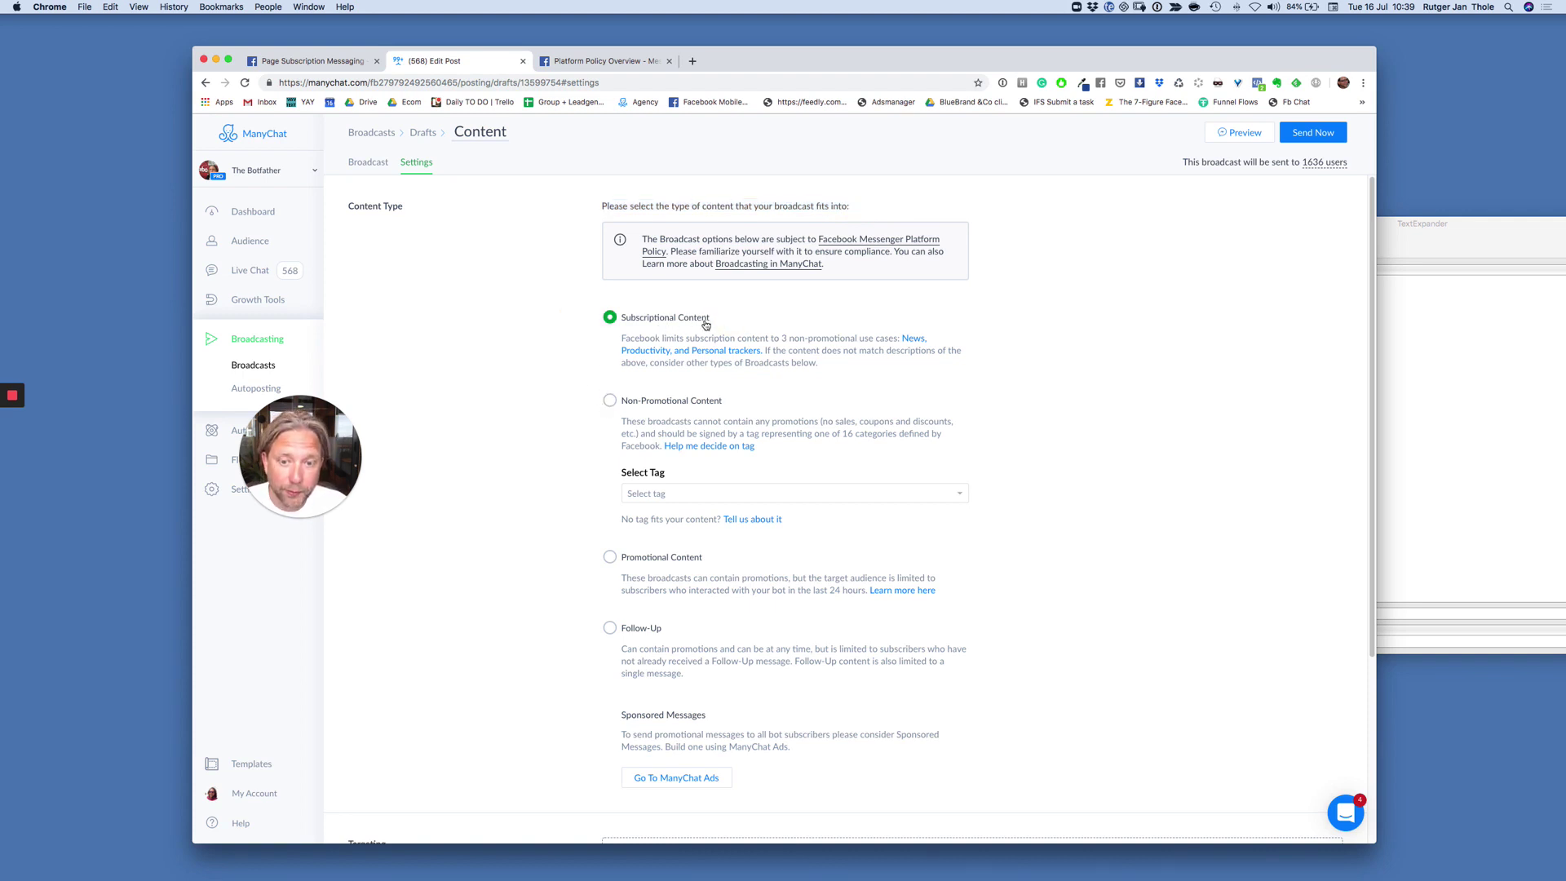
# - Alternate the broadcast's content type between Non-Promotional Content and Subscriptional Content, ending on Subscriptional Content
pyautogui.click(610, 401)
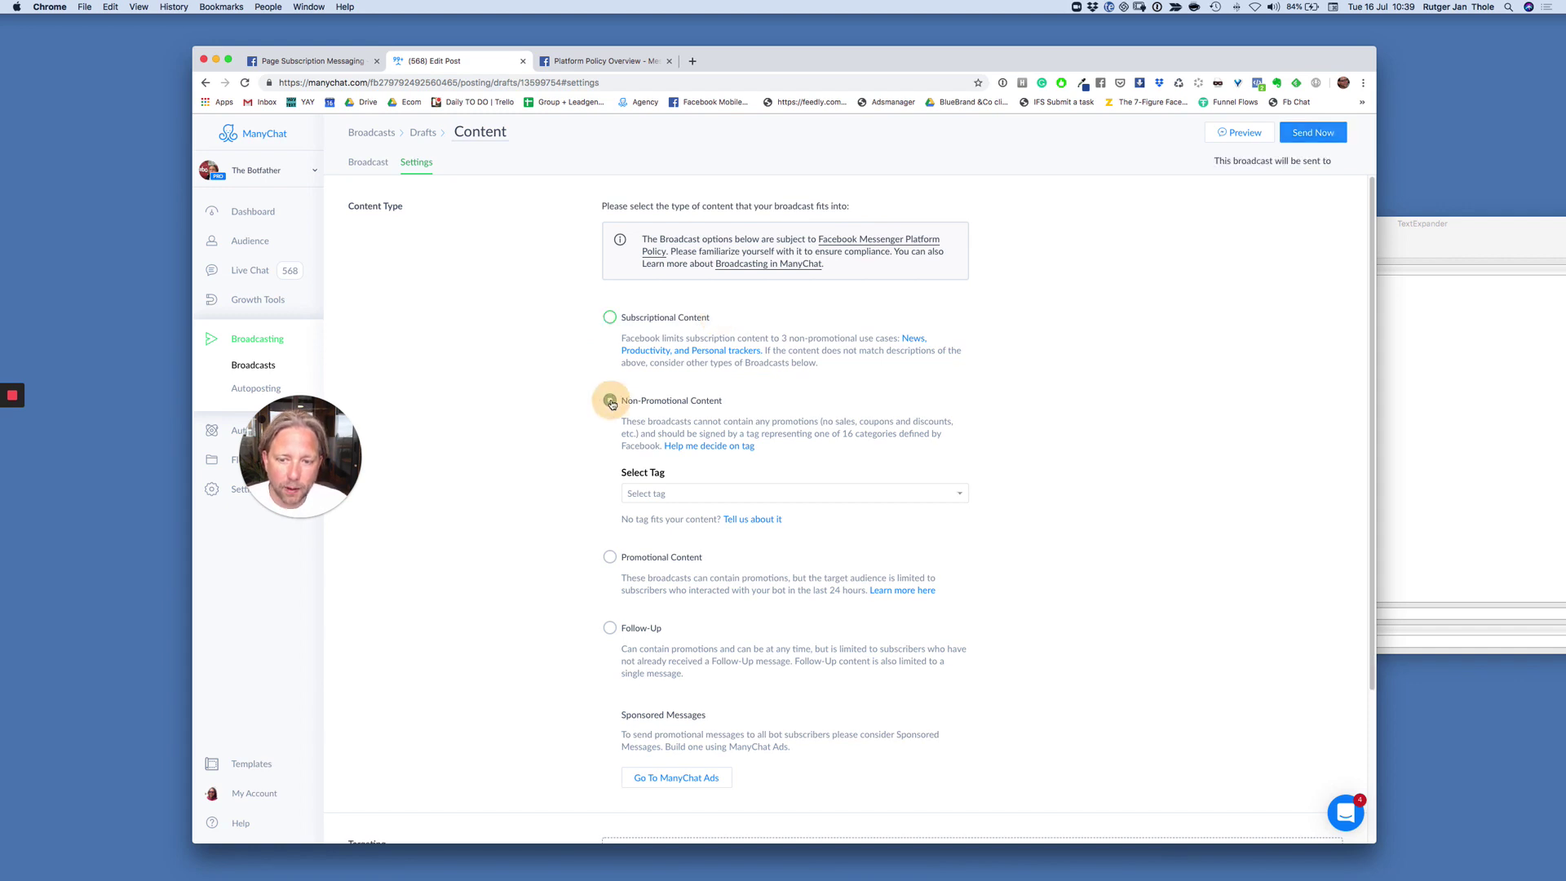
pyautogui.click(609, 317)
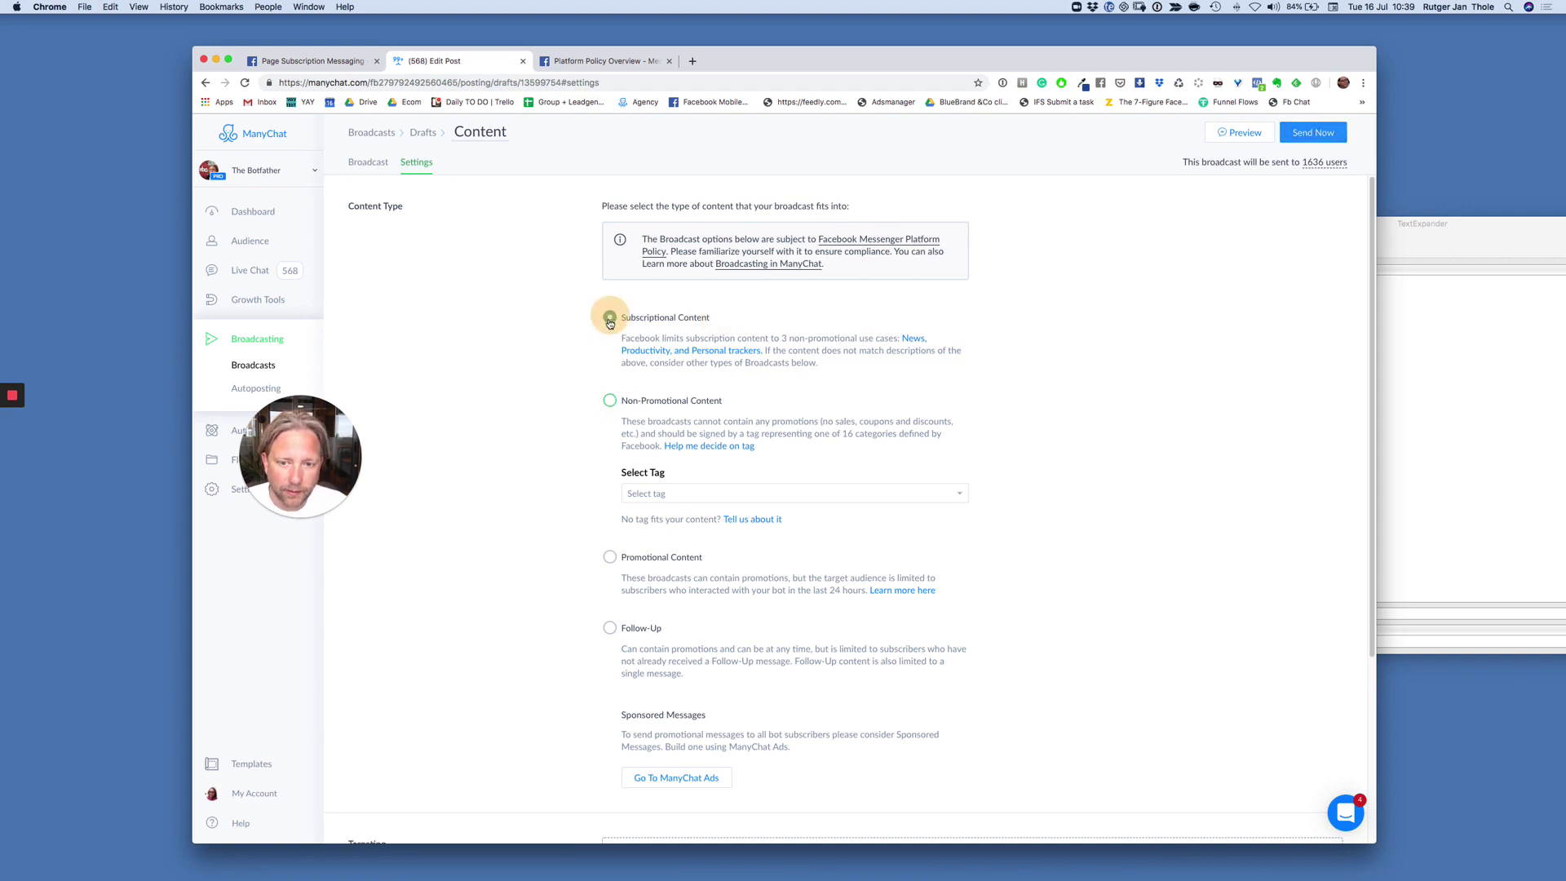
pyautogui.click(609, 400)
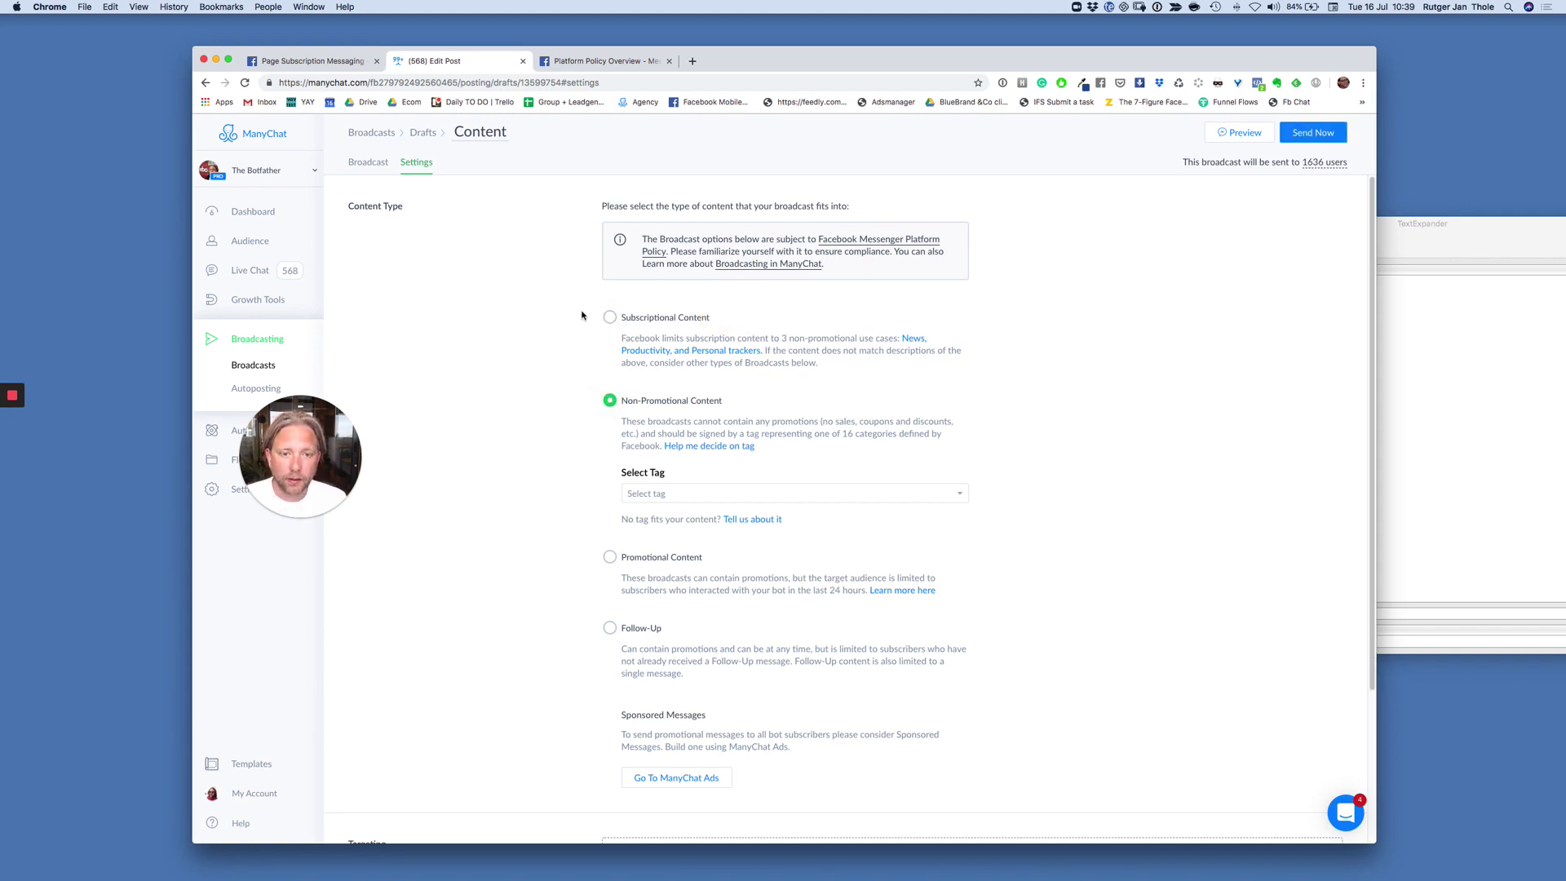
pyautogui.click(609, 317)
pyautogui.click(609, 403)
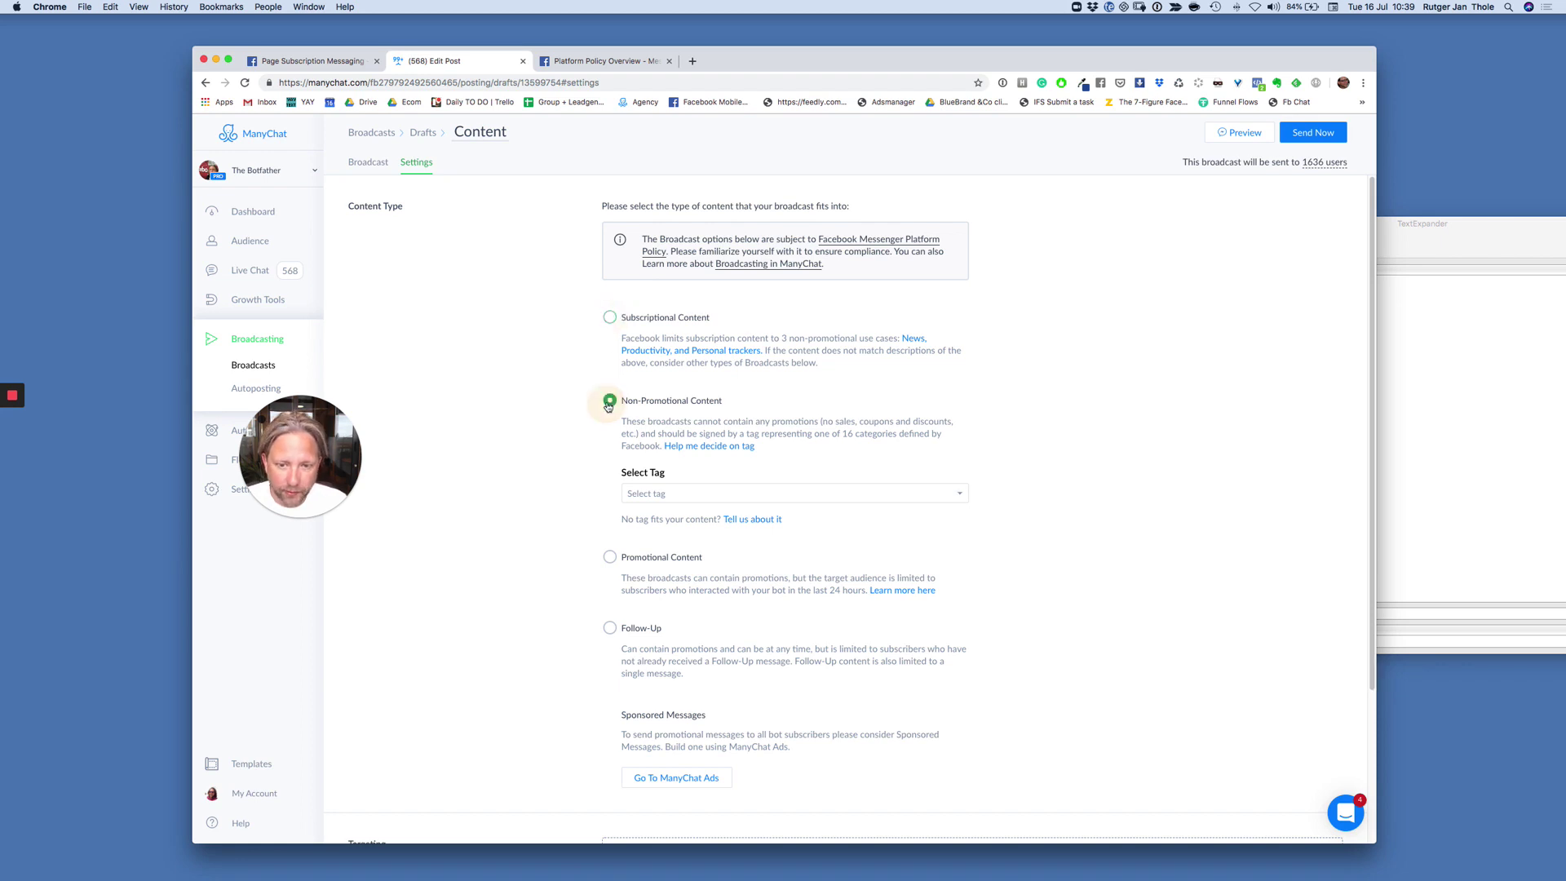
pyautogui.click(606, 320)
pyautogui.click(610, 398)
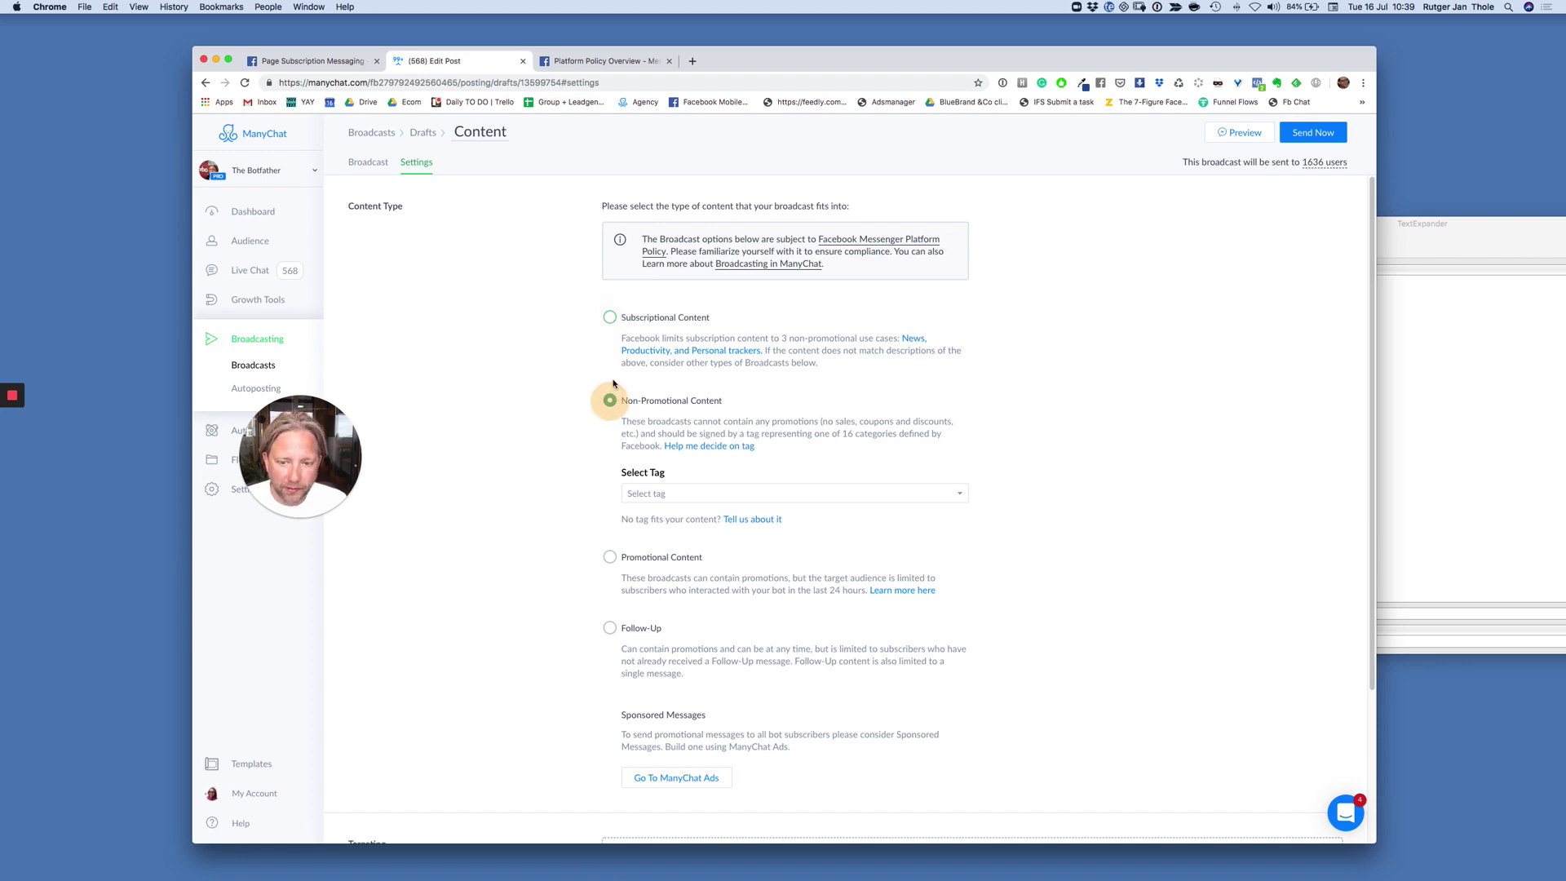
pyautogui.click(609, 317)
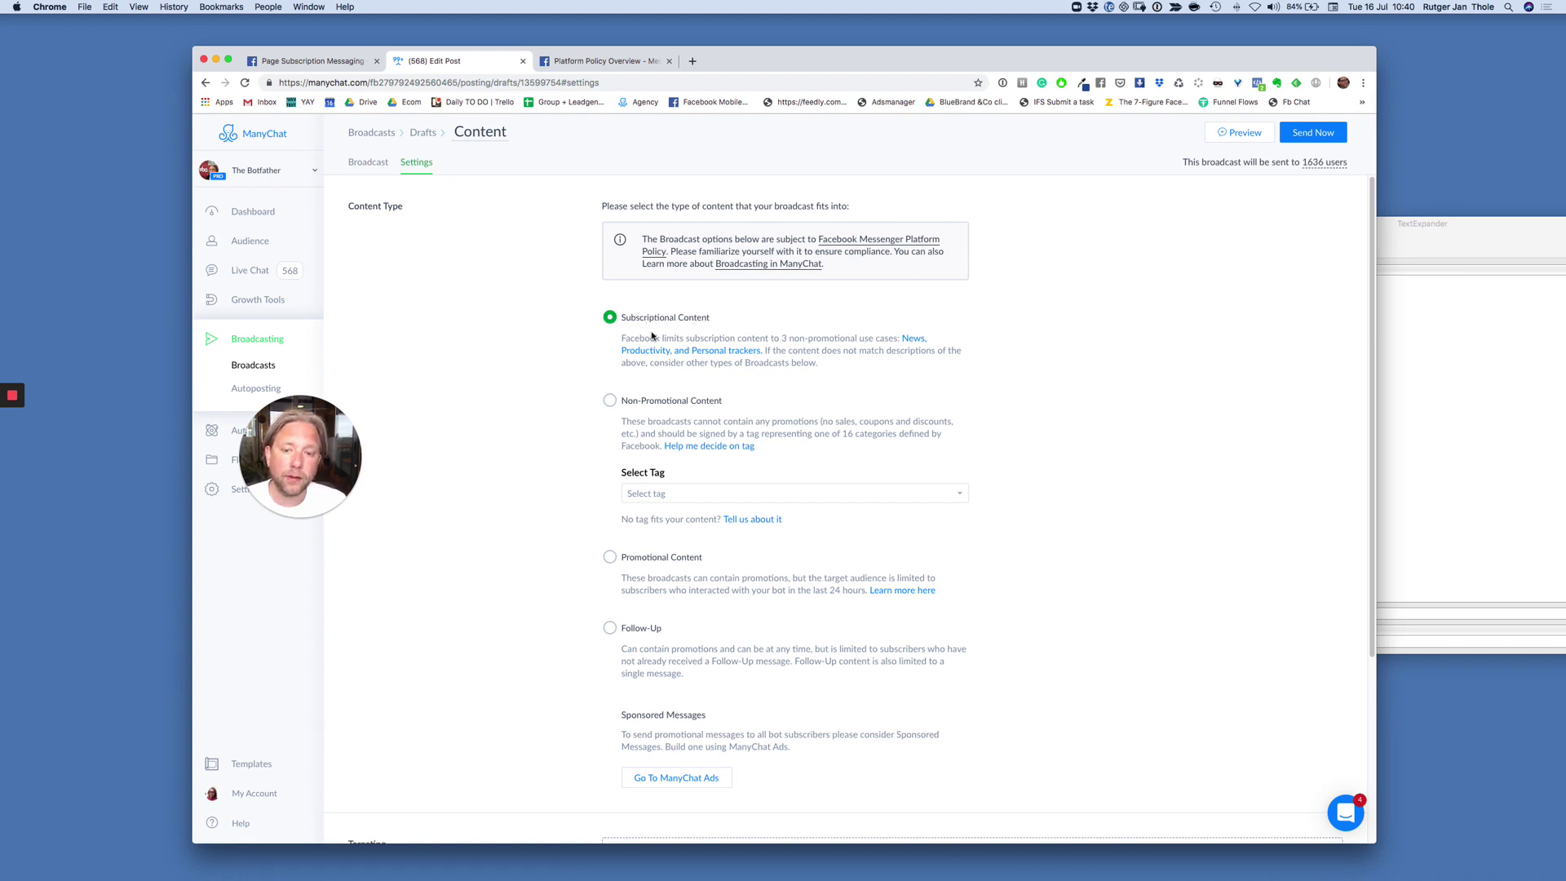
# - Try to open the tag list with Subscriptional Content selected, and read that option's description of the three non-promotional use cases
pyautogui.click(670, 493)
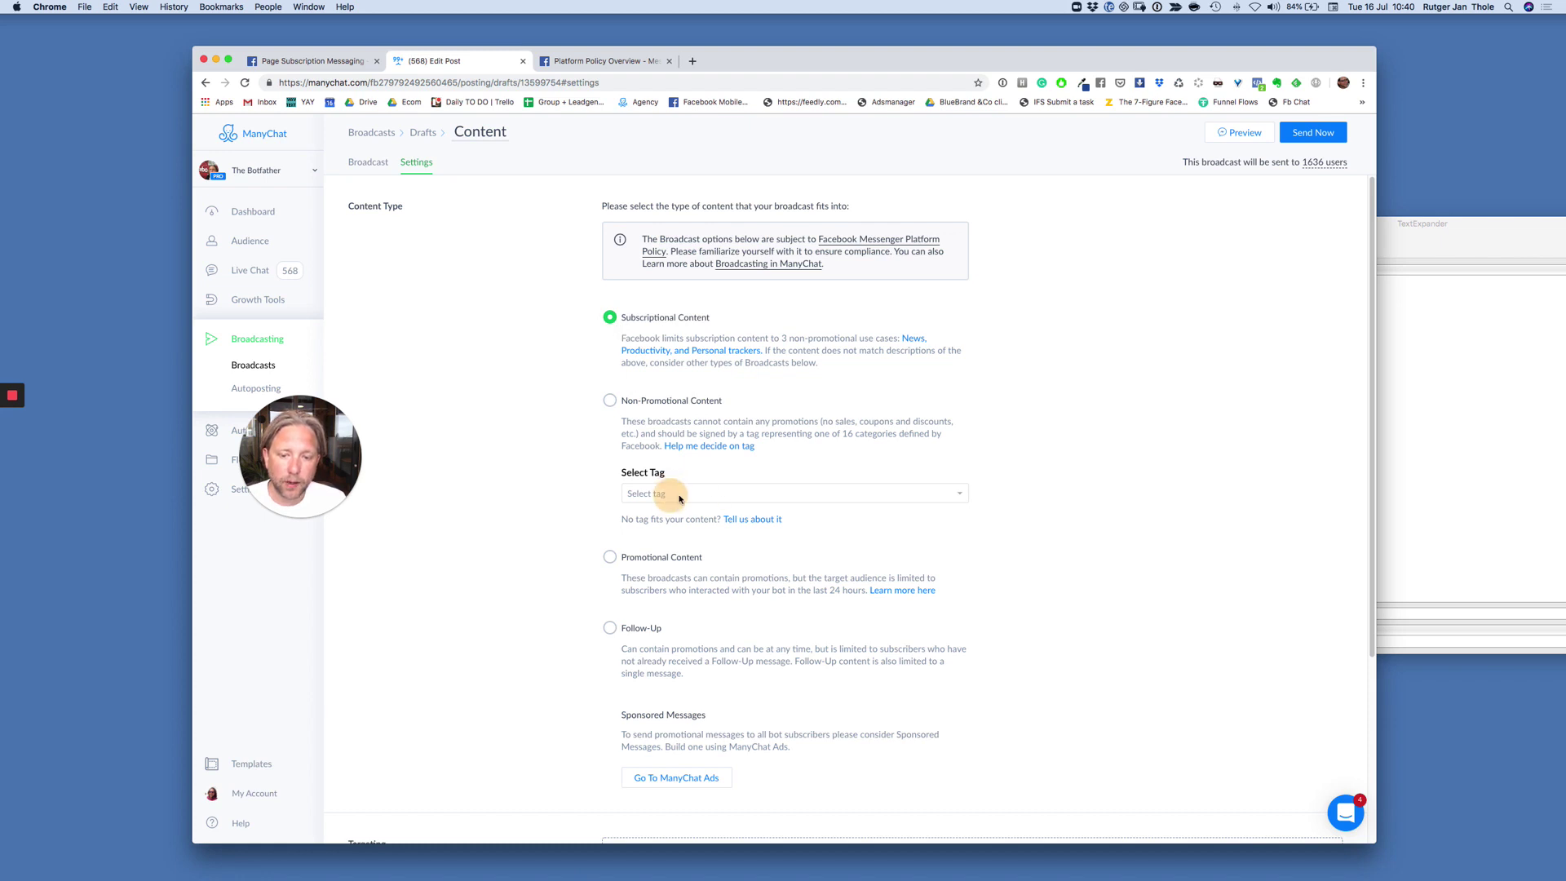
pyautogui.click(673, 493)
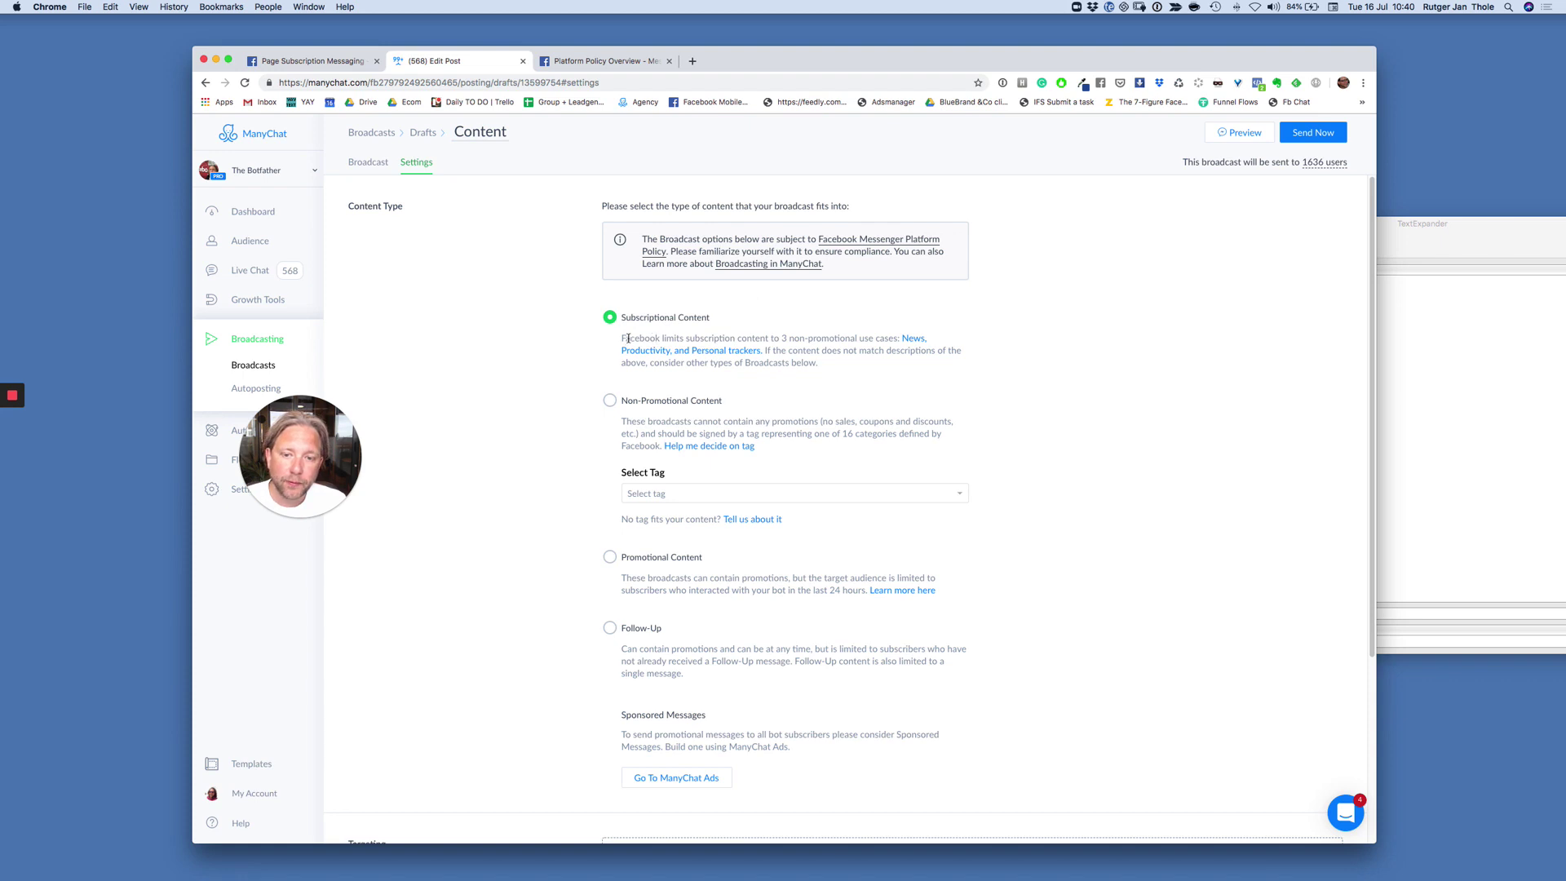
pyautogui.moveTo(628, 338); pyautogui.dragTo(938, 363)
pyautogui.click(688, 366)
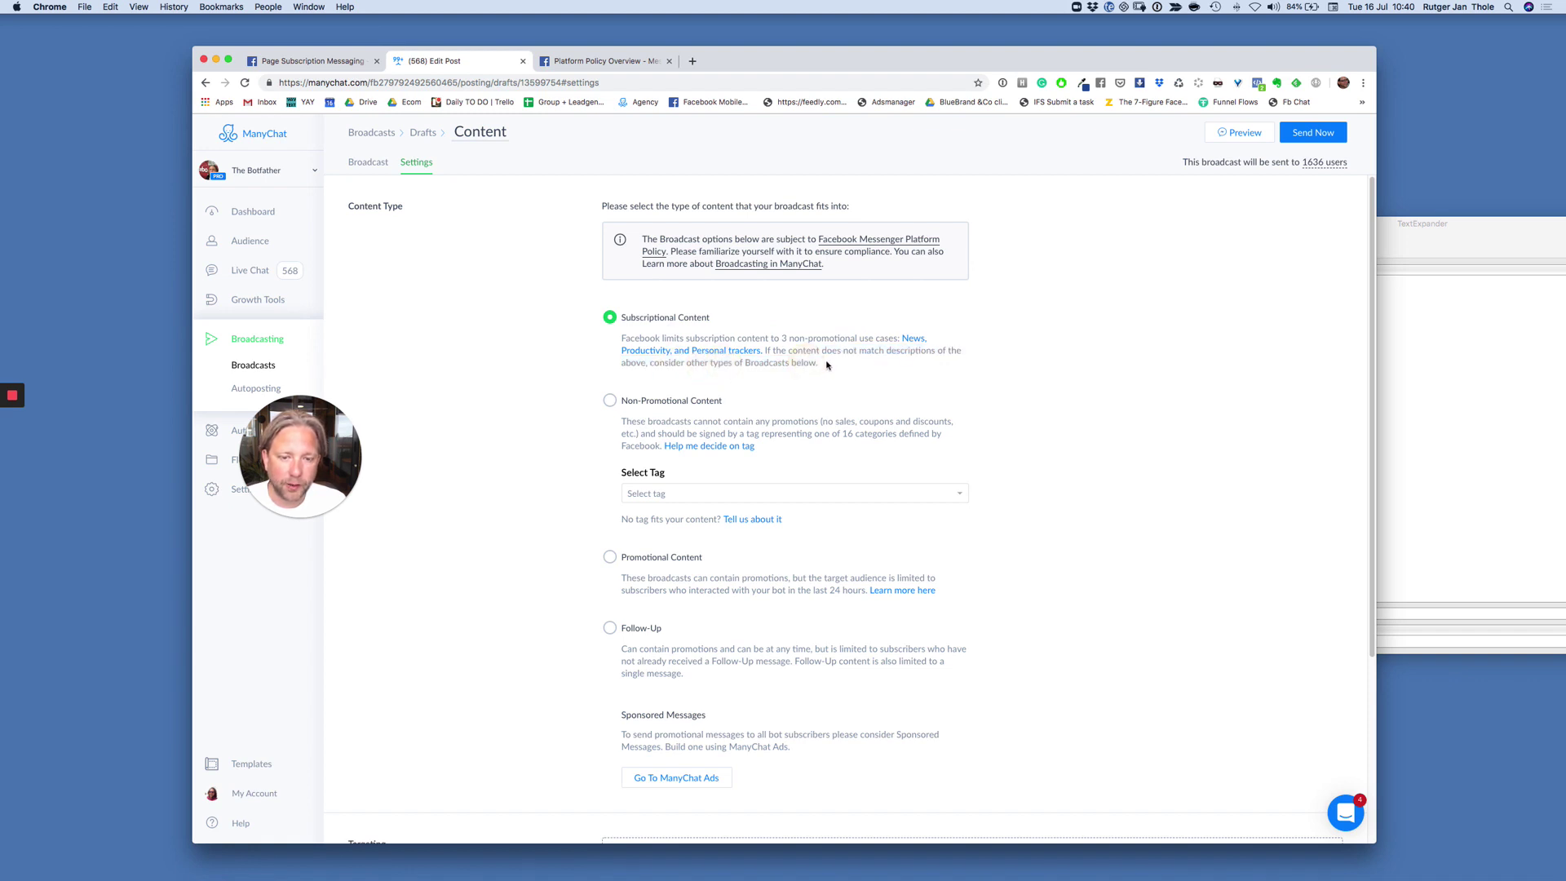
pyautogui.click(628, 318)
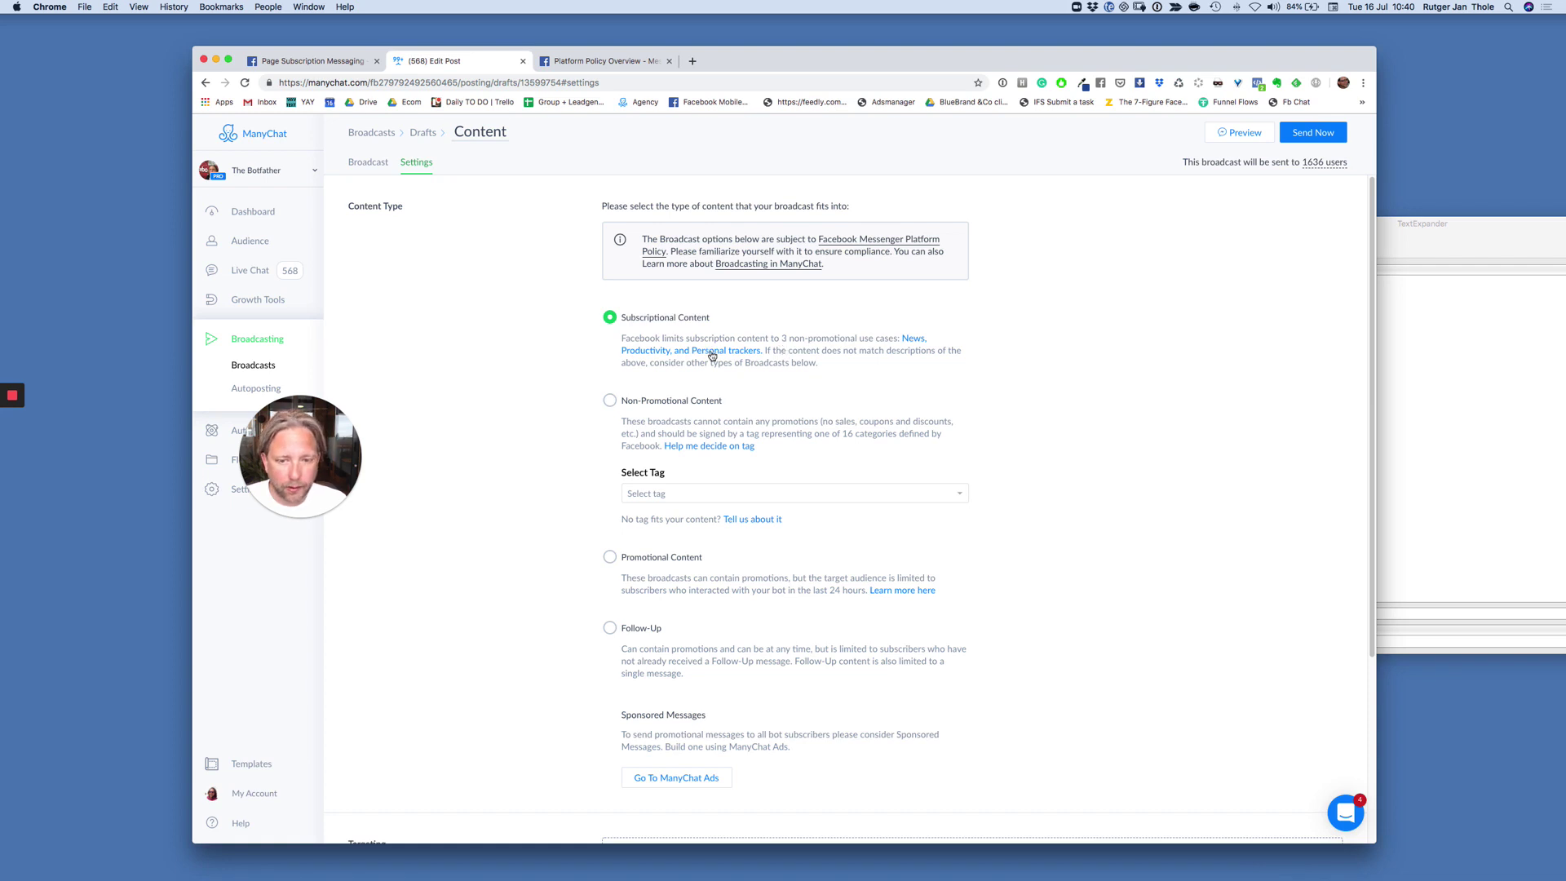
# - Set the broadcast's content type to Non-Promotional Content and view the available tags without choosing one
pyautogui.click(610, 400)
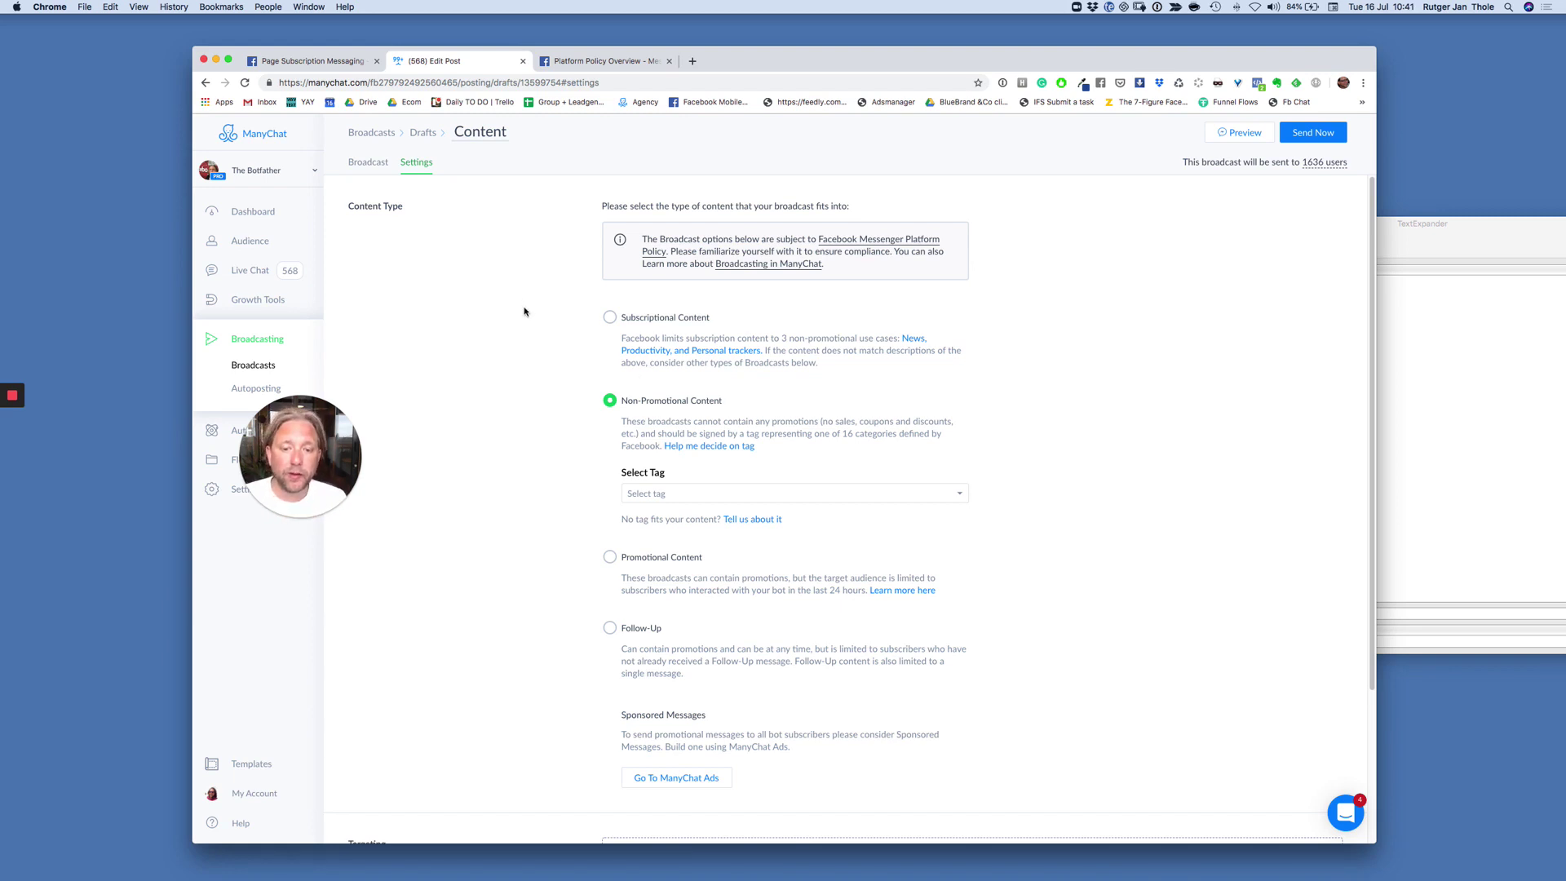
pyautogui.click(710, 495)
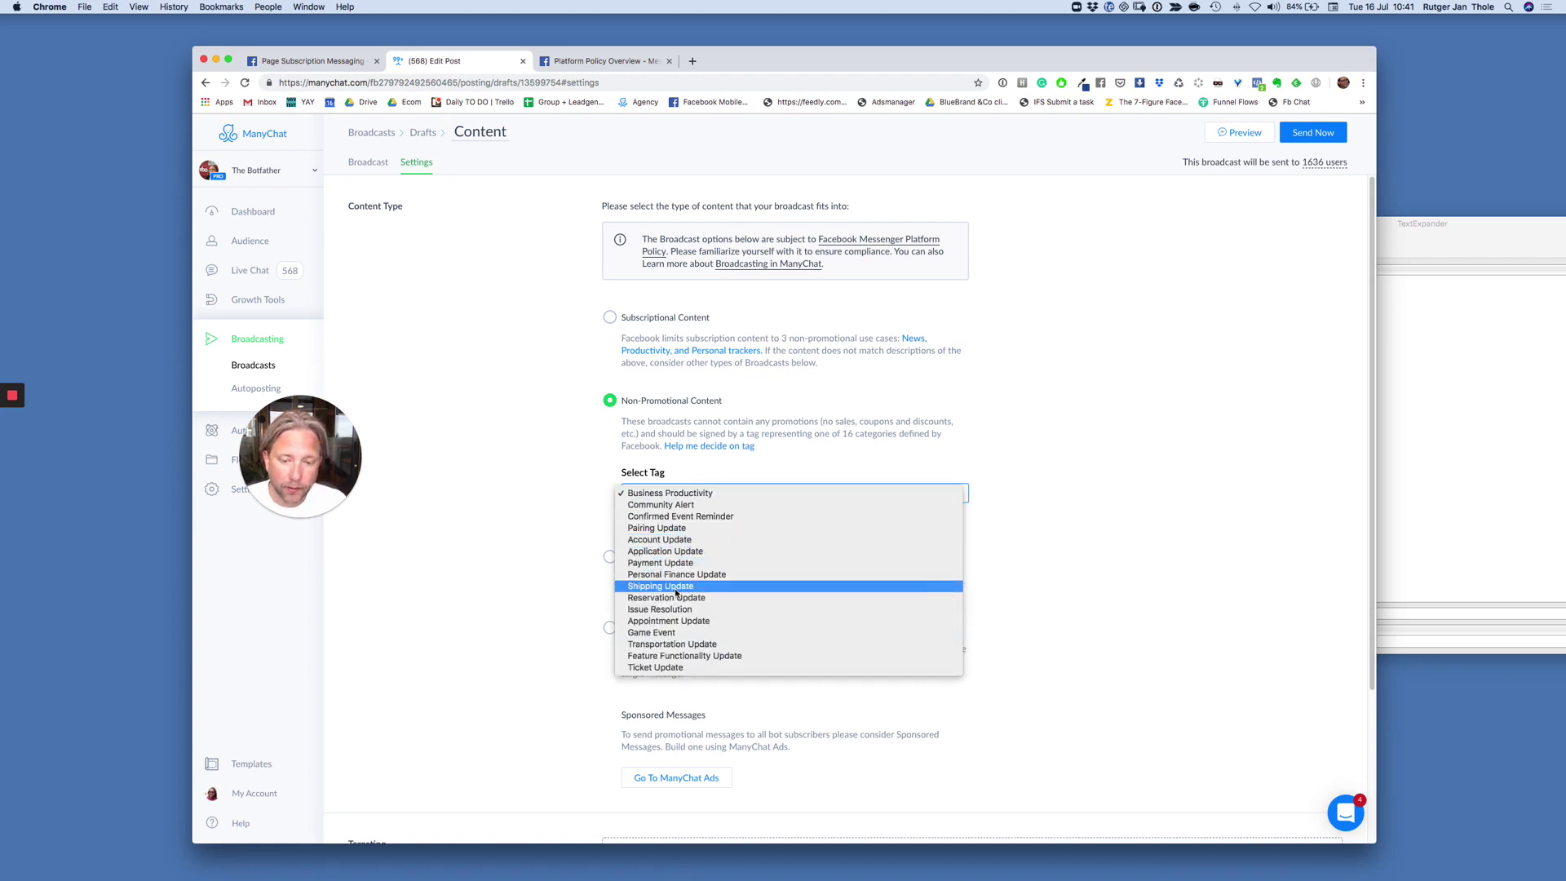
pyautogui.click(550, 512)
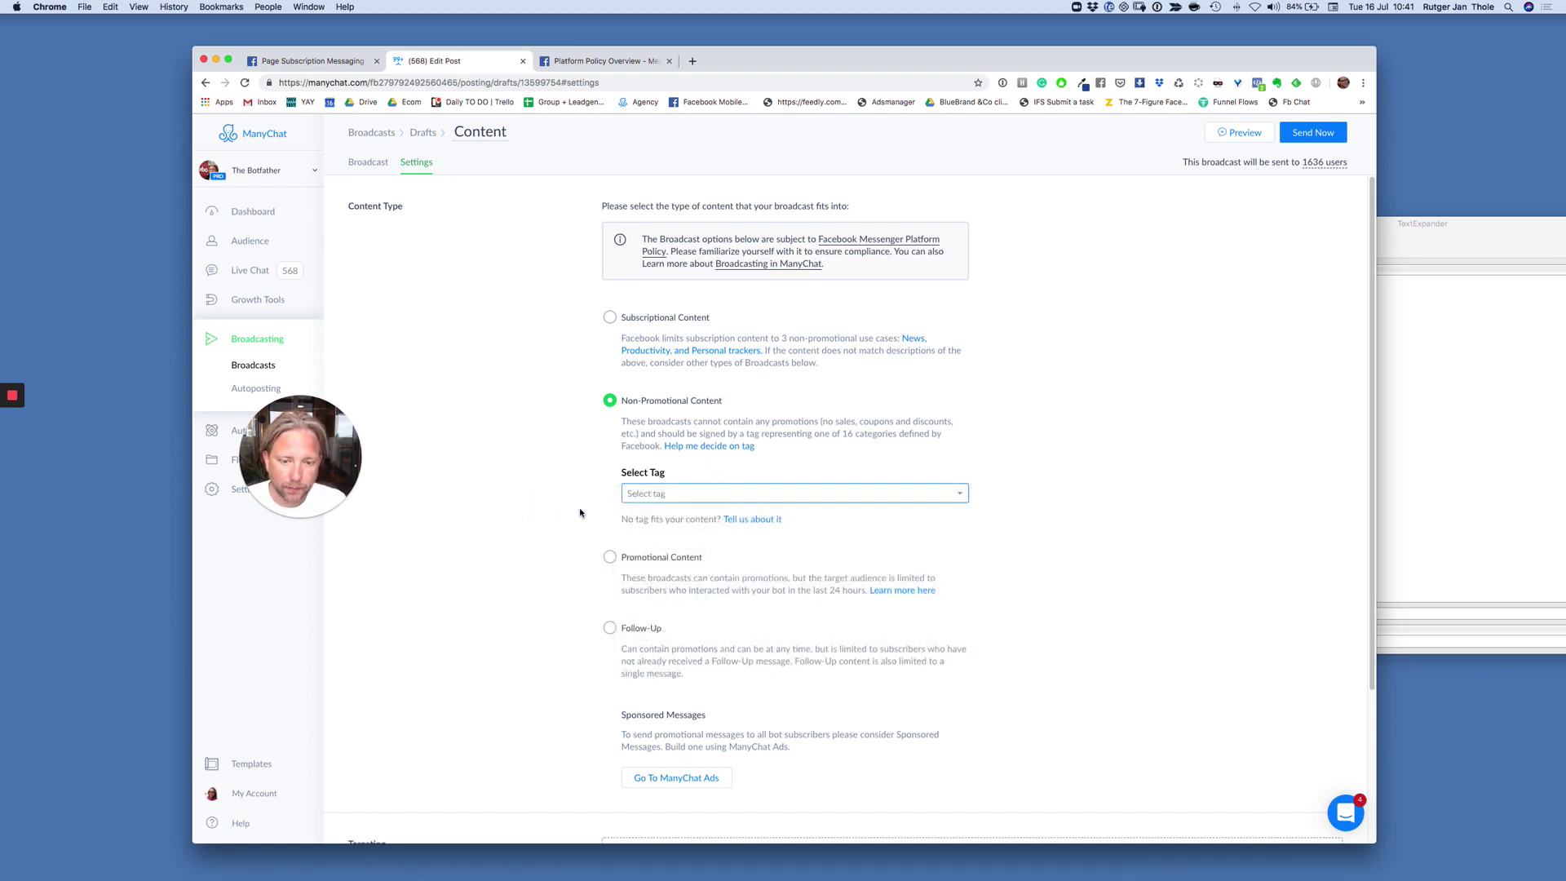
# - Try different tags for the non-promotional broadcast: Game Event, Issue Resolution and Reservation Update
pyautogui.click(663, 500)
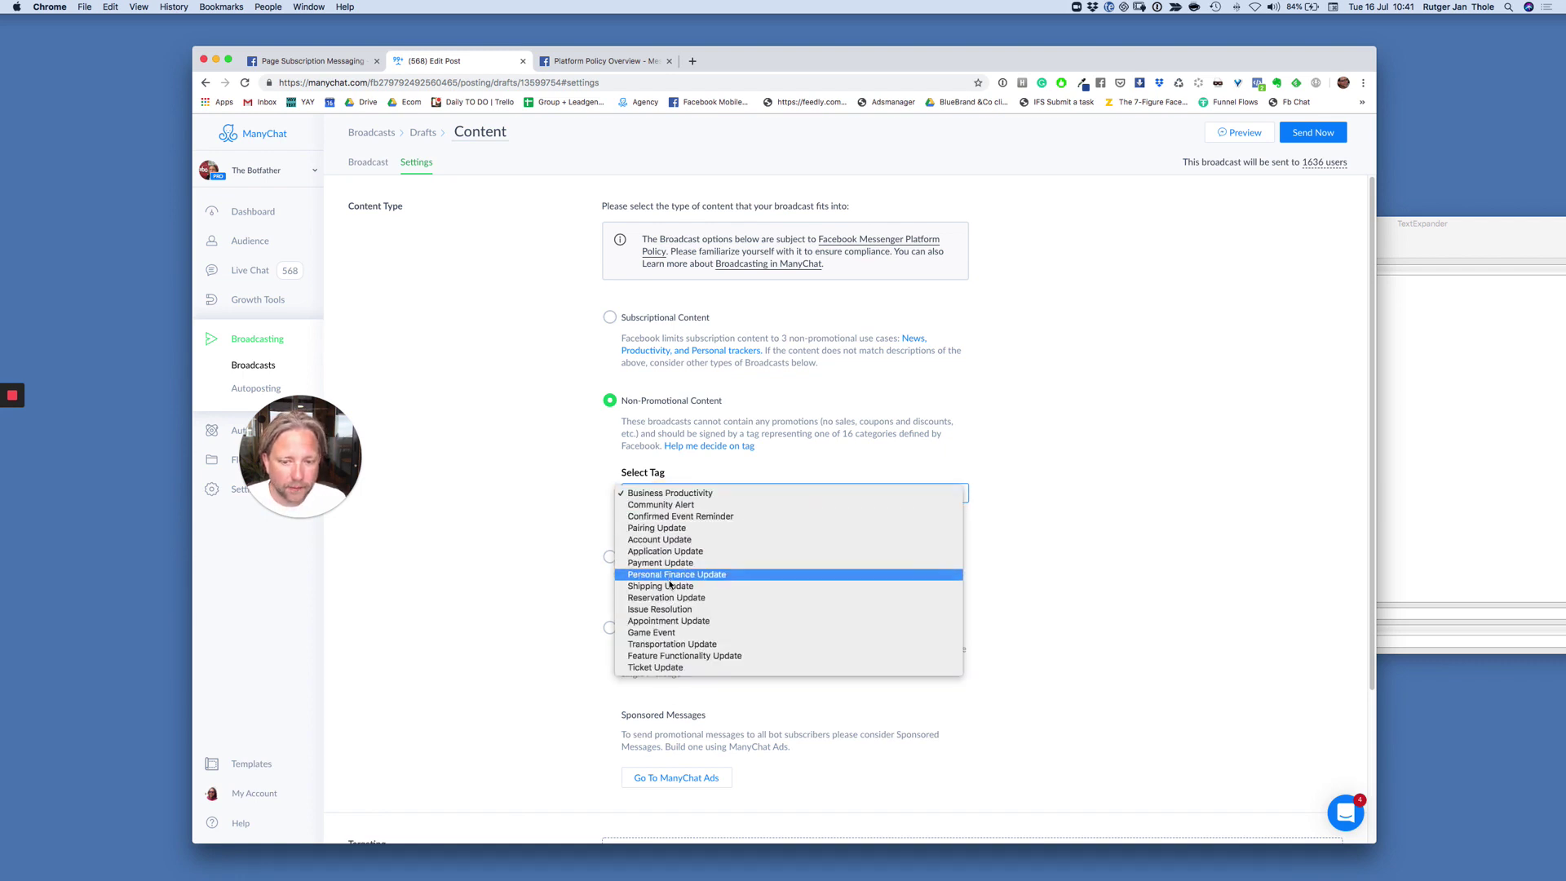
pyautogui.click(680, 634)
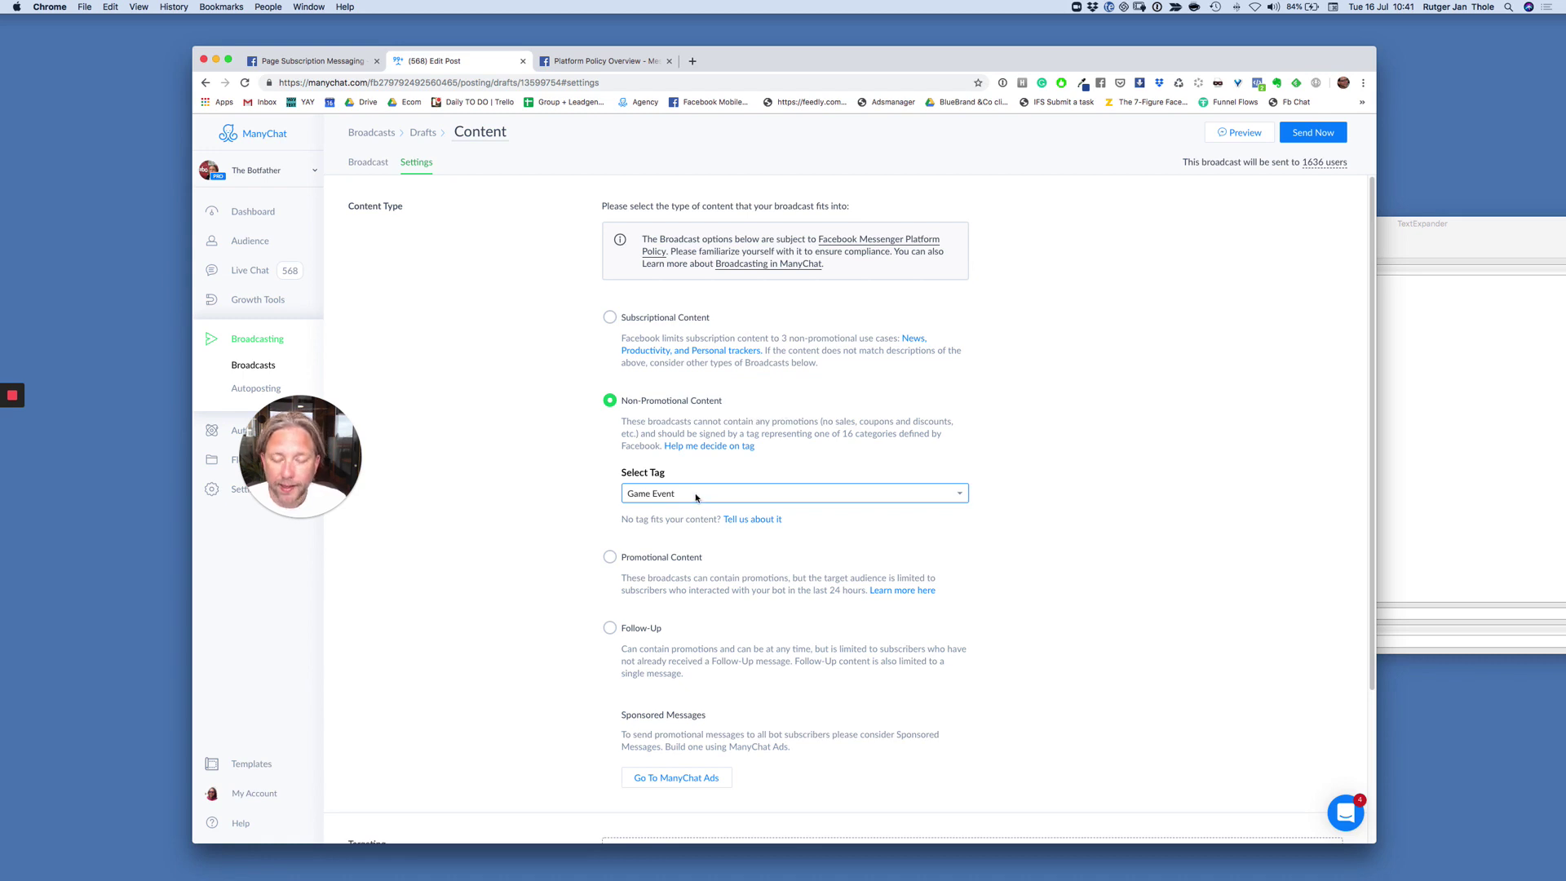
pyautogui.moveTo(692, 494); pyautogui.dragTo(684, 470)
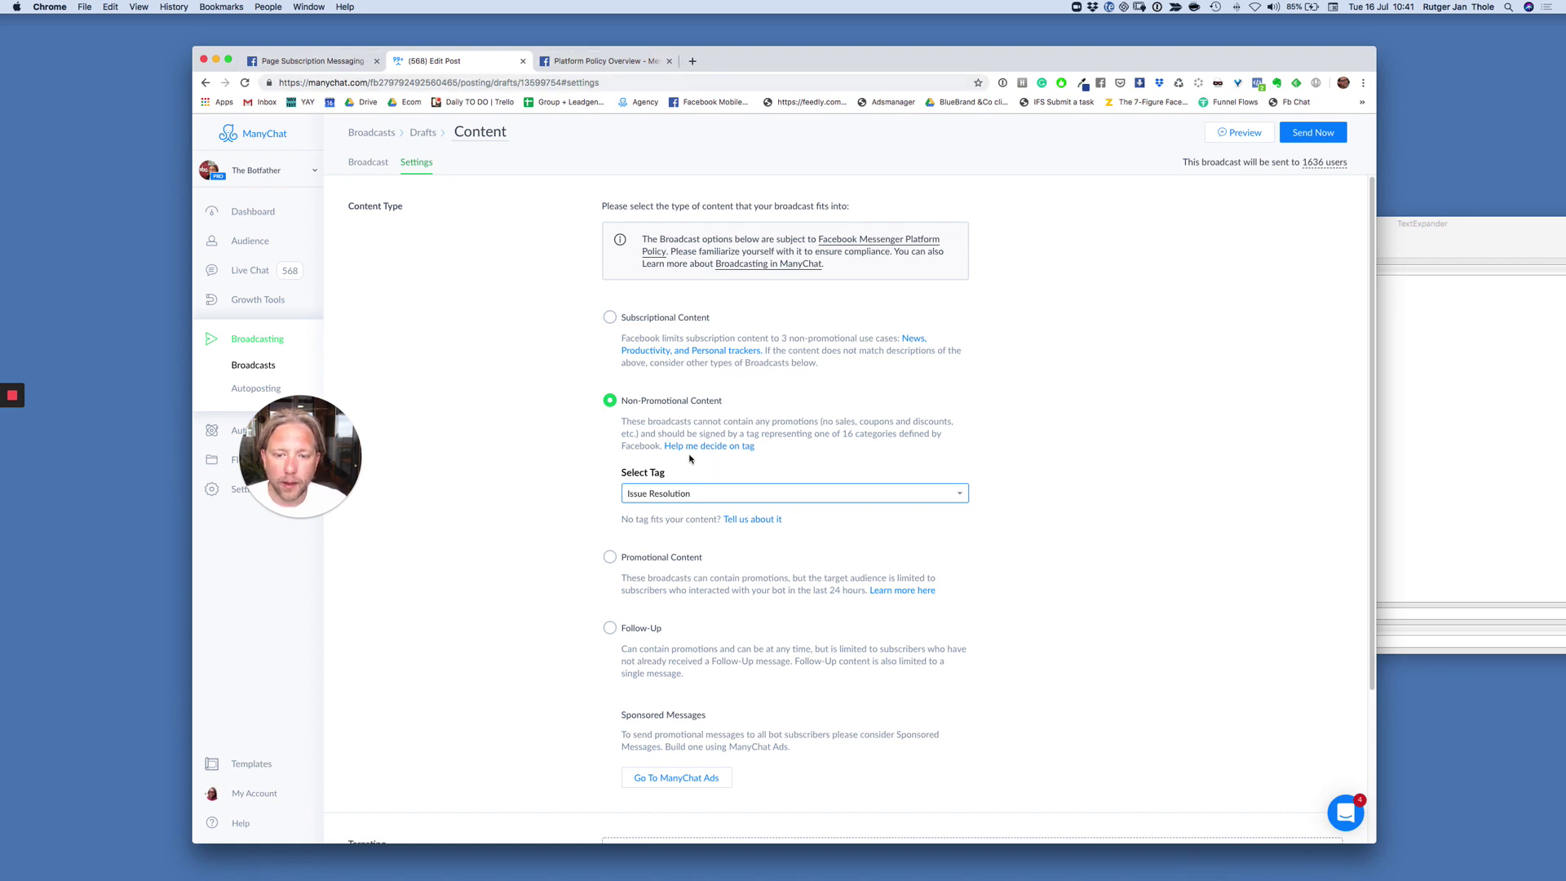
pyautogui.click(689, 495)
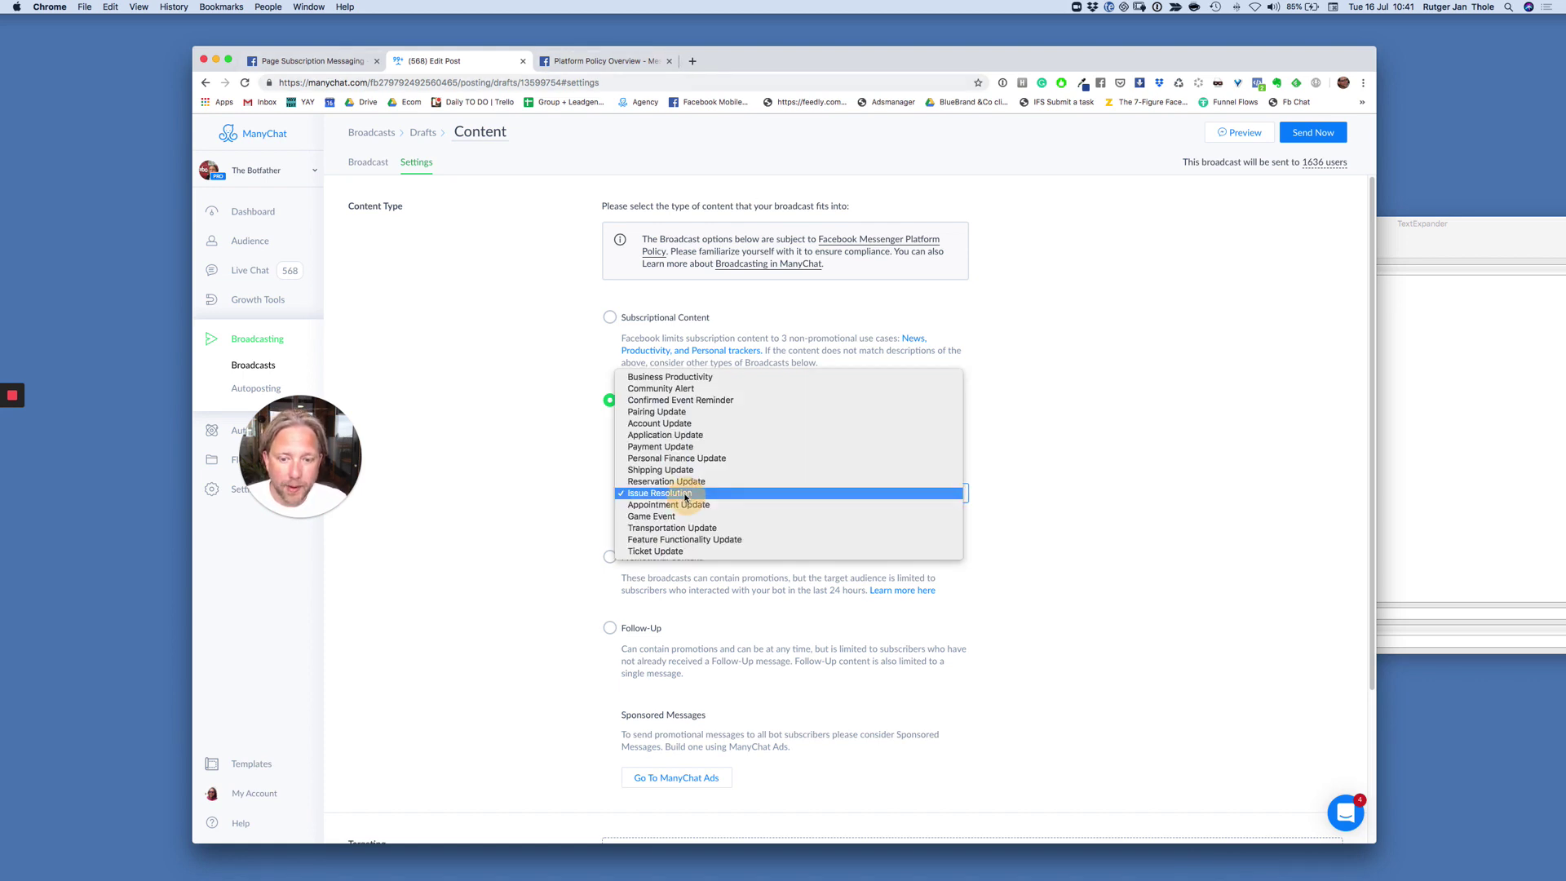
pyautogui.click(679, 476)
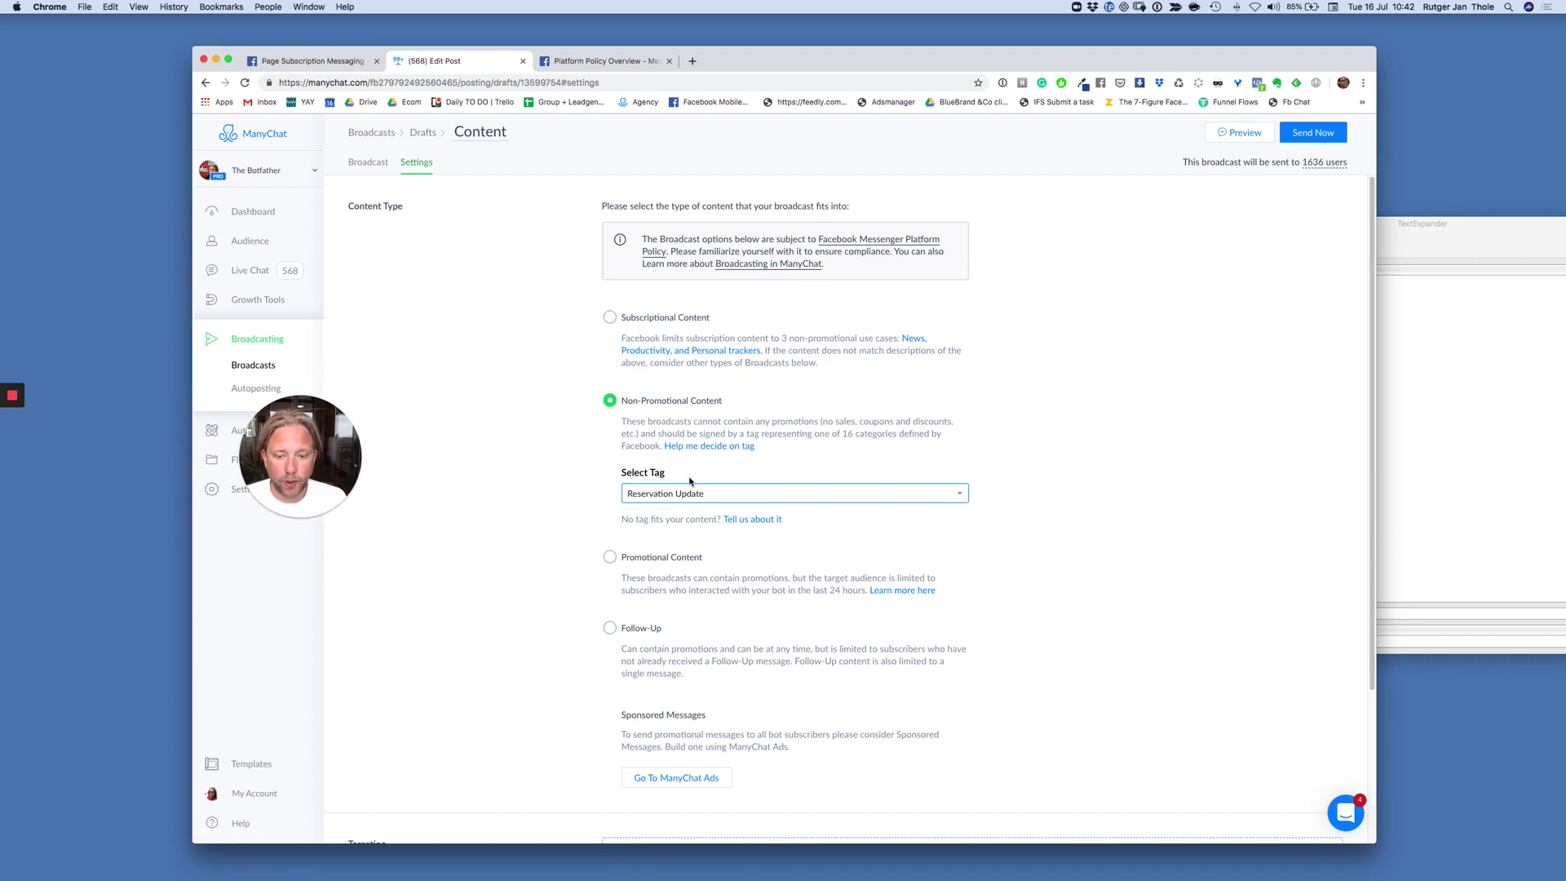
# - Switch the broadcast's content type to Follow-Up, to Promotional Content and back to Follow-Up to compare the two options
pyautogui.click(610, 628)
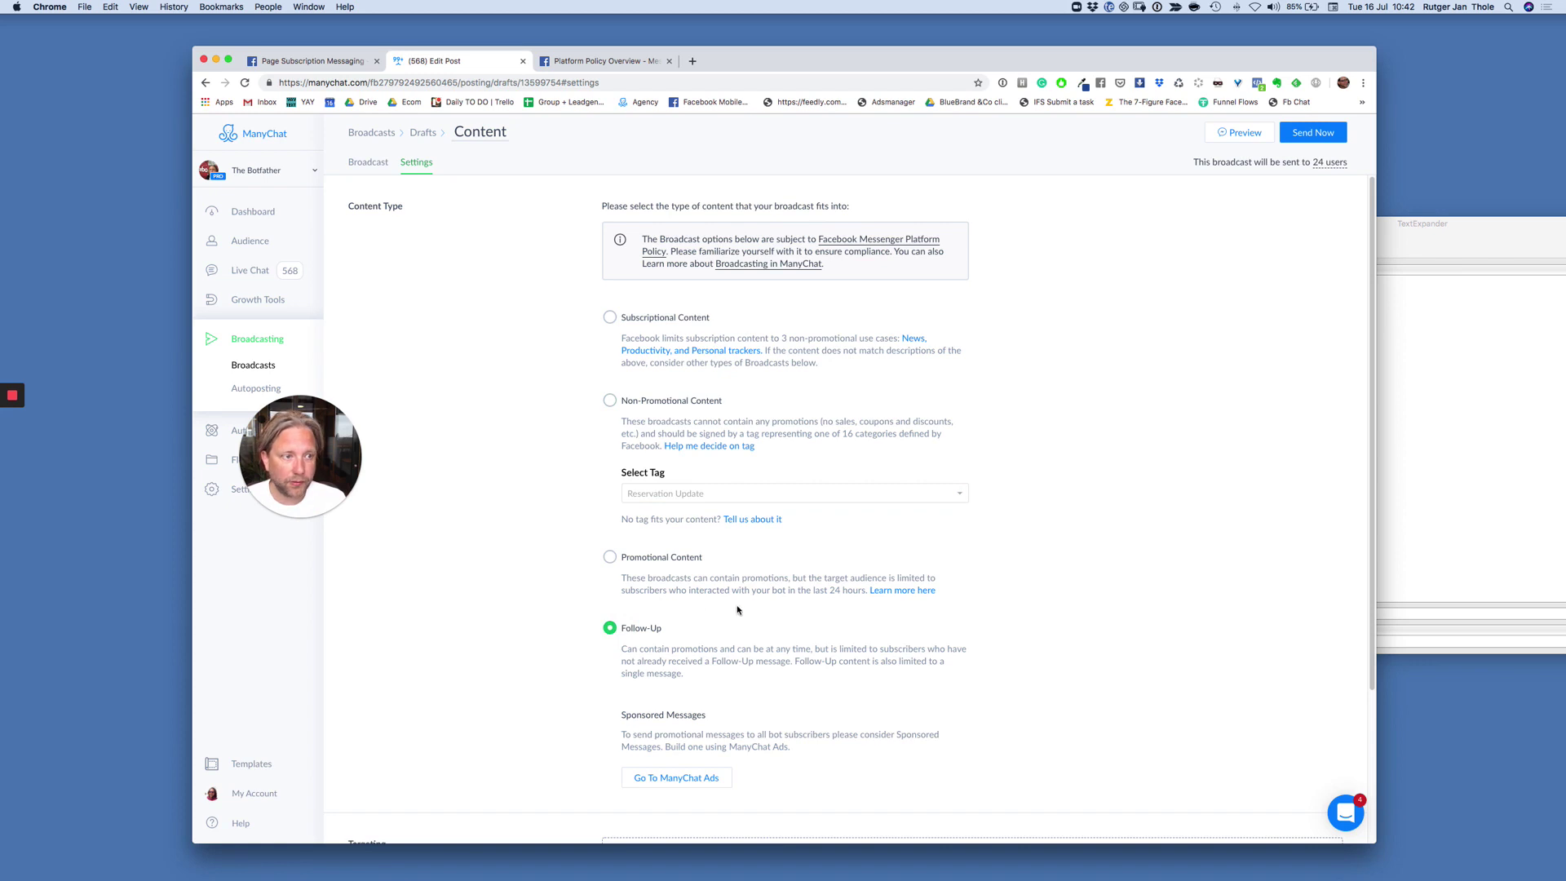
pyautogui.click(610, 557)
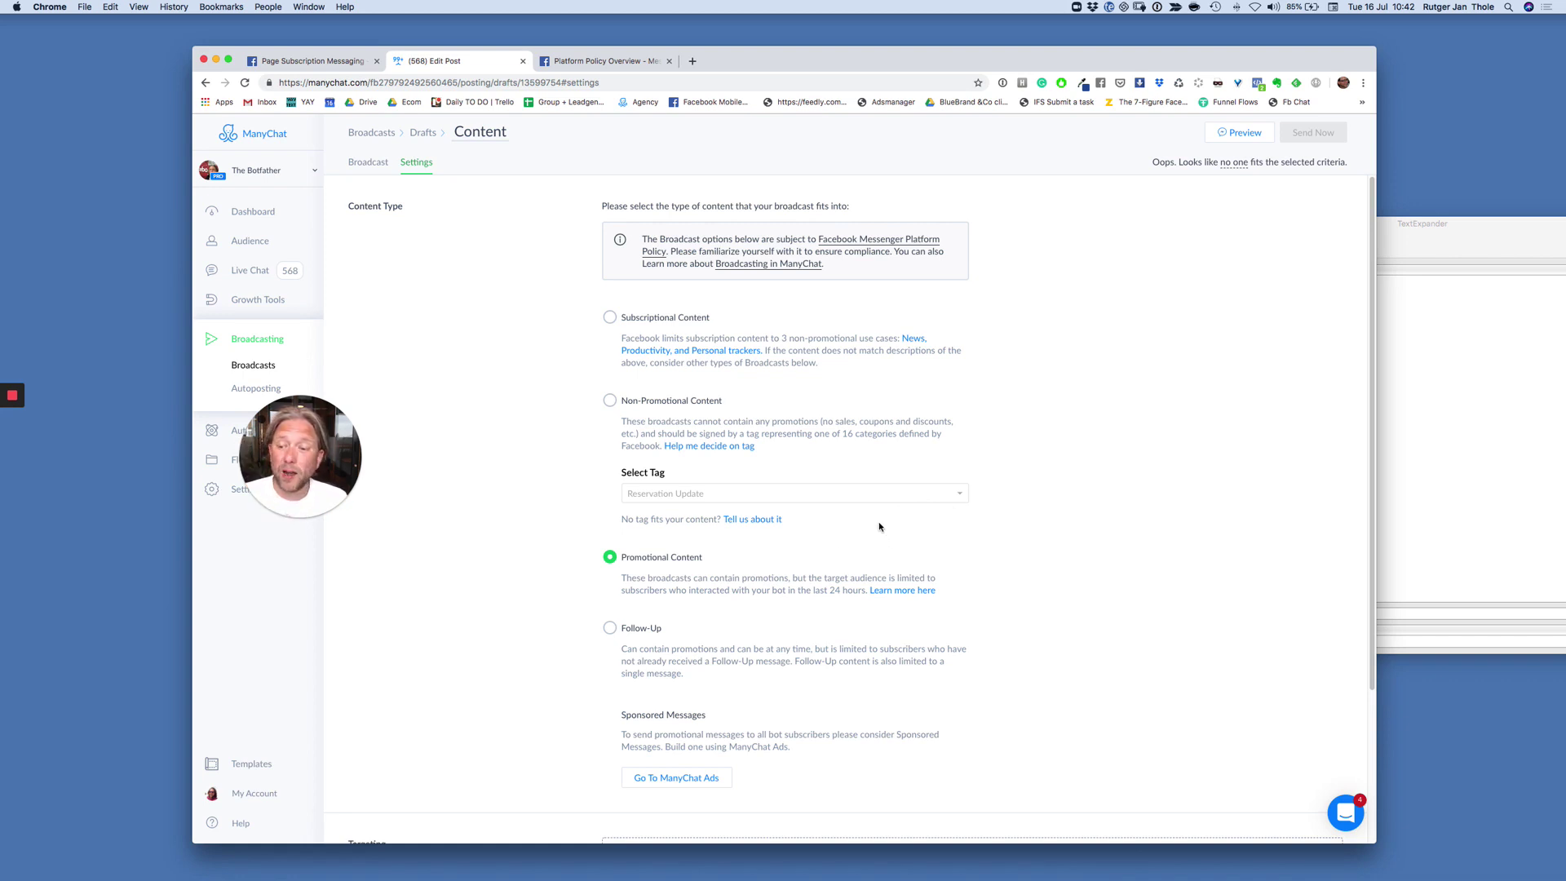
pyautogui.click(717, 674)
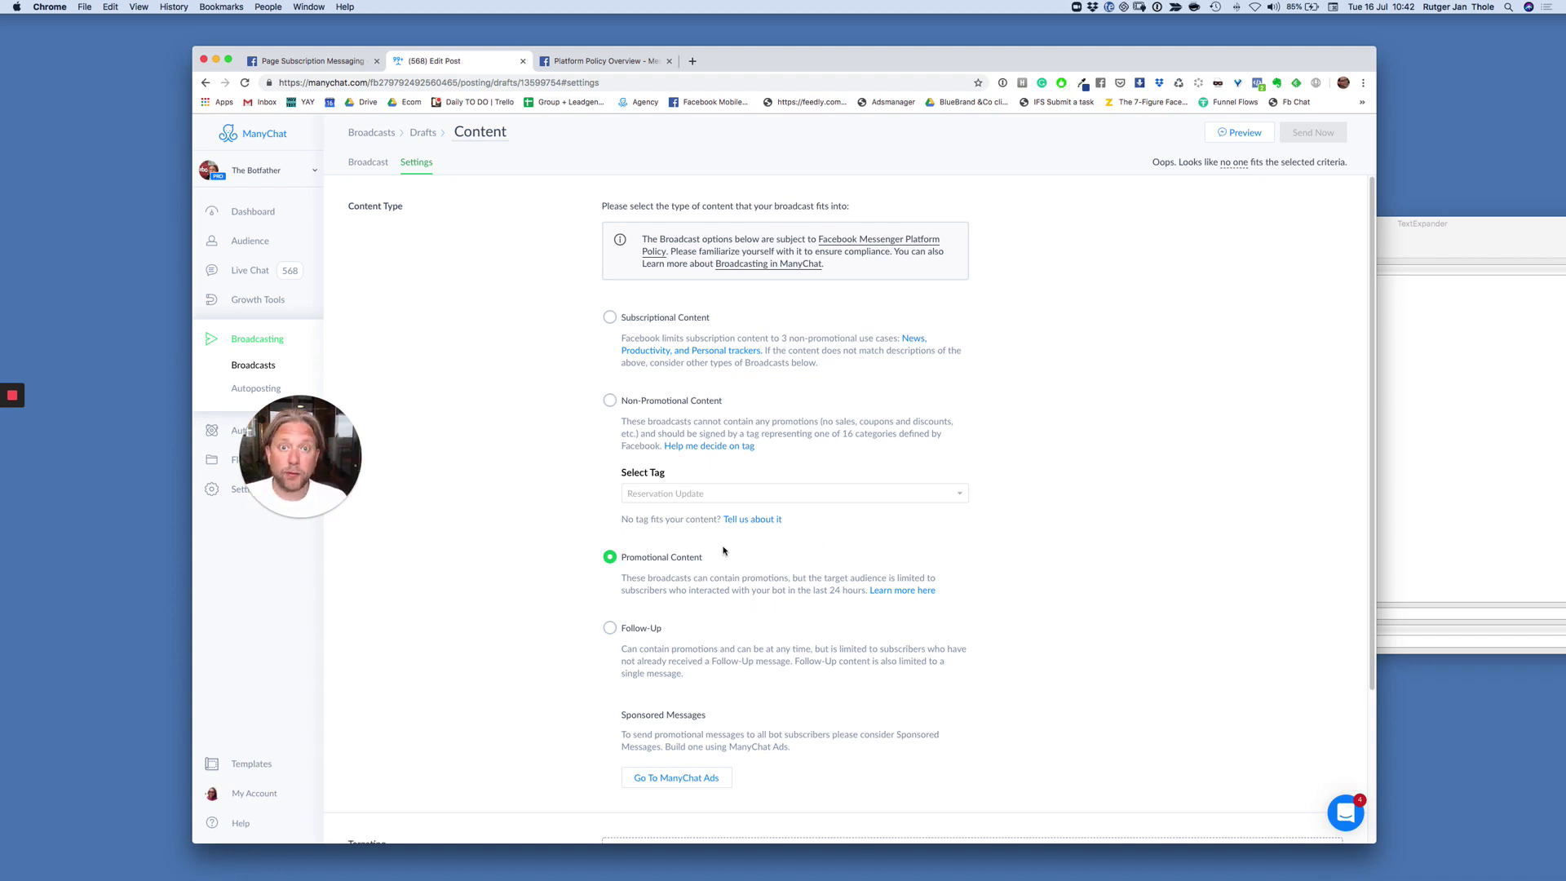
pyautogui.click(610, 628)
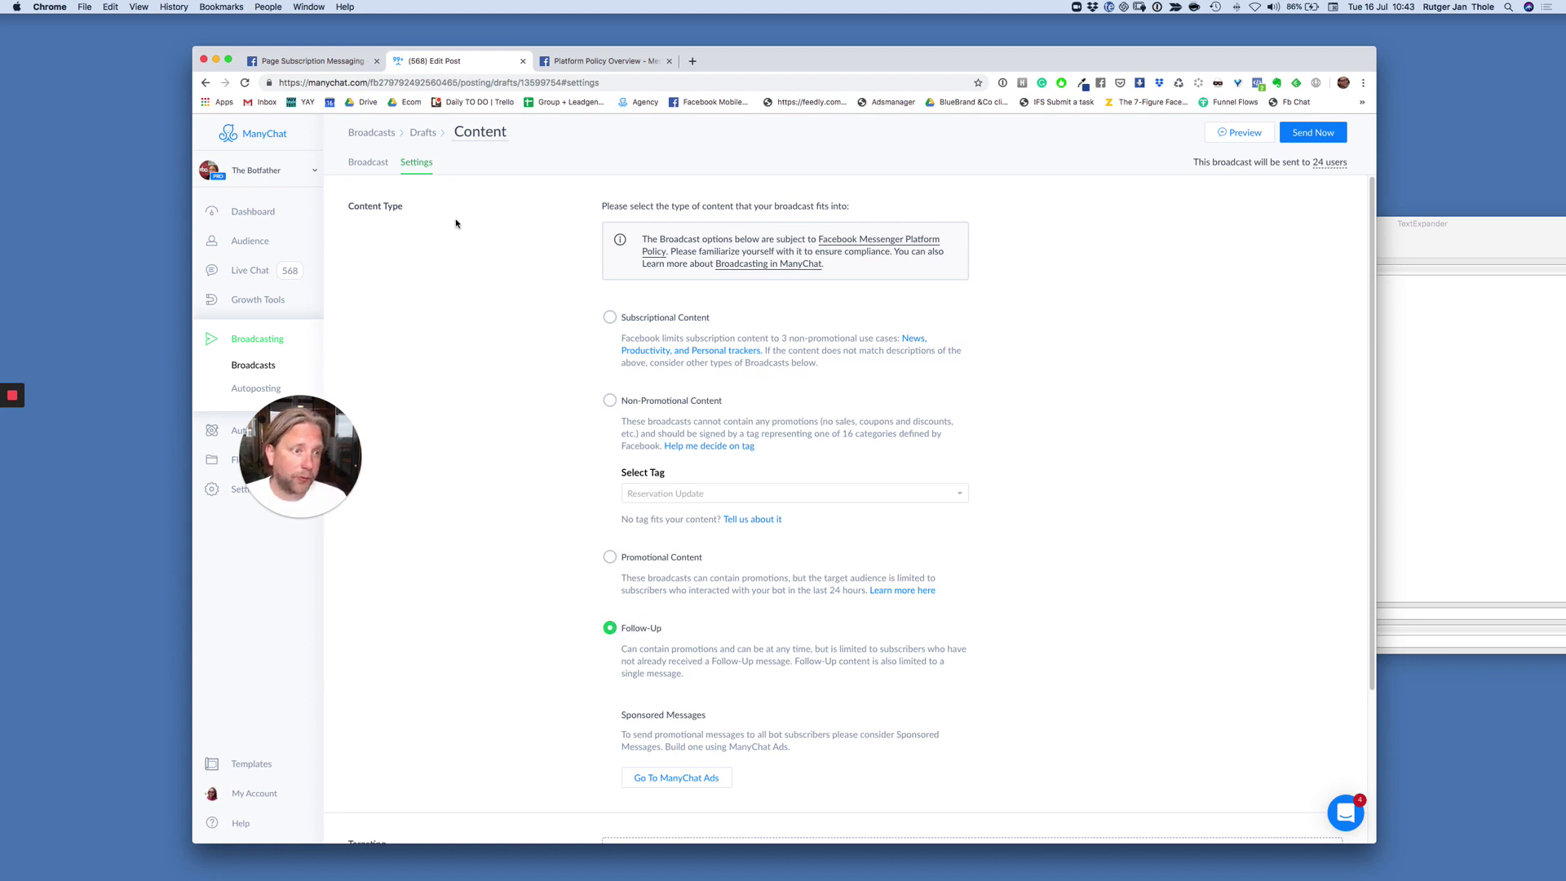
# - Select Subscriptional Content, switch to Non-Promotional Content, and view its tag list without changing the tag
pyautogui.click(609, 317)
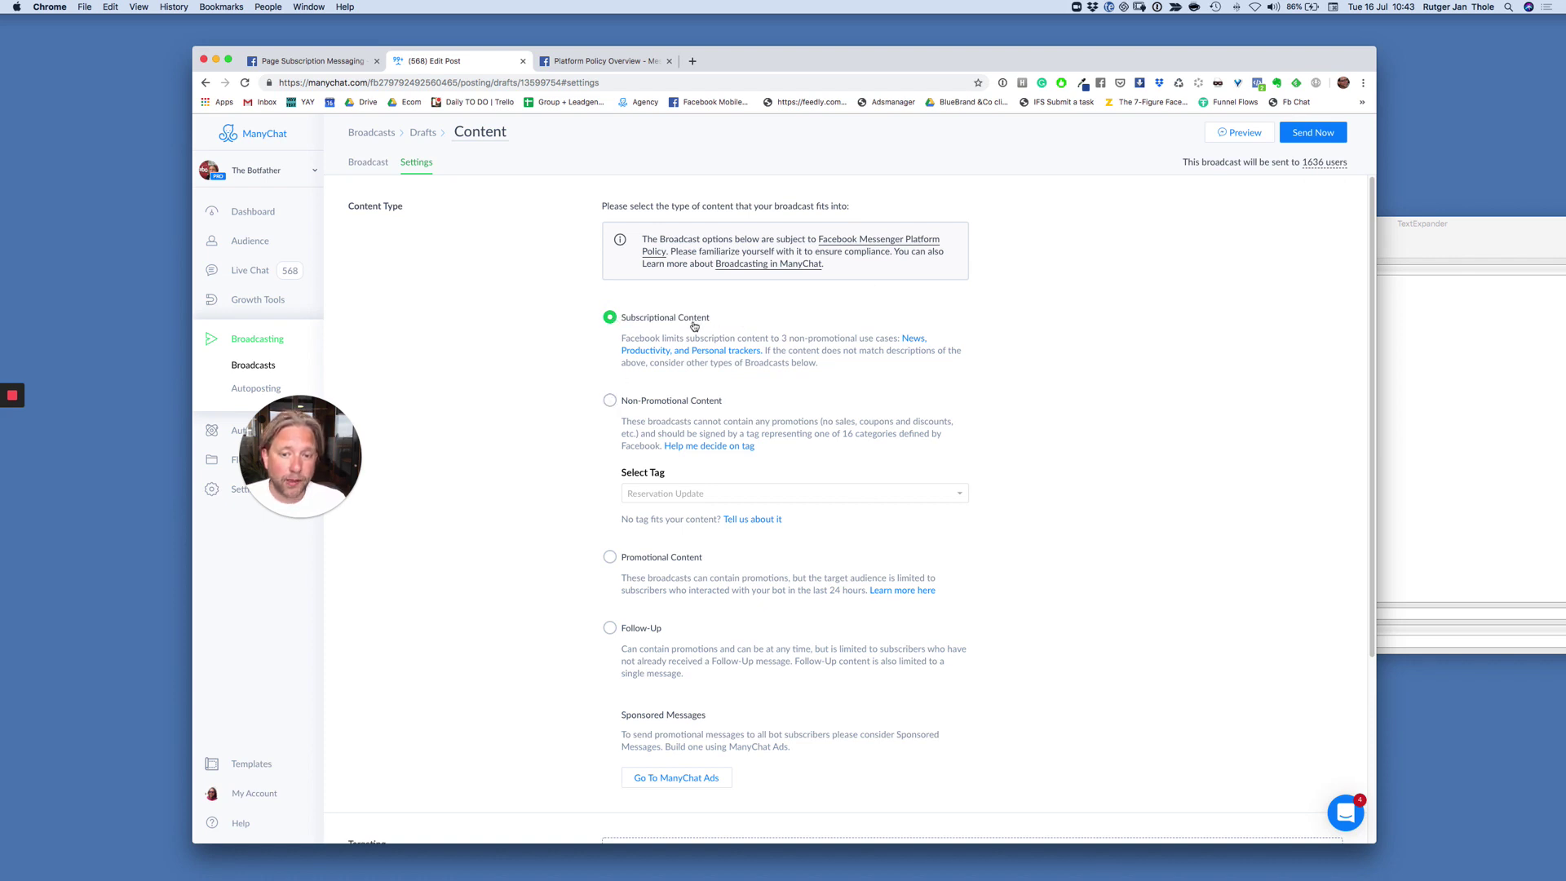
pyautogui.click(610, 401)
pyautogui.click(753, 495)
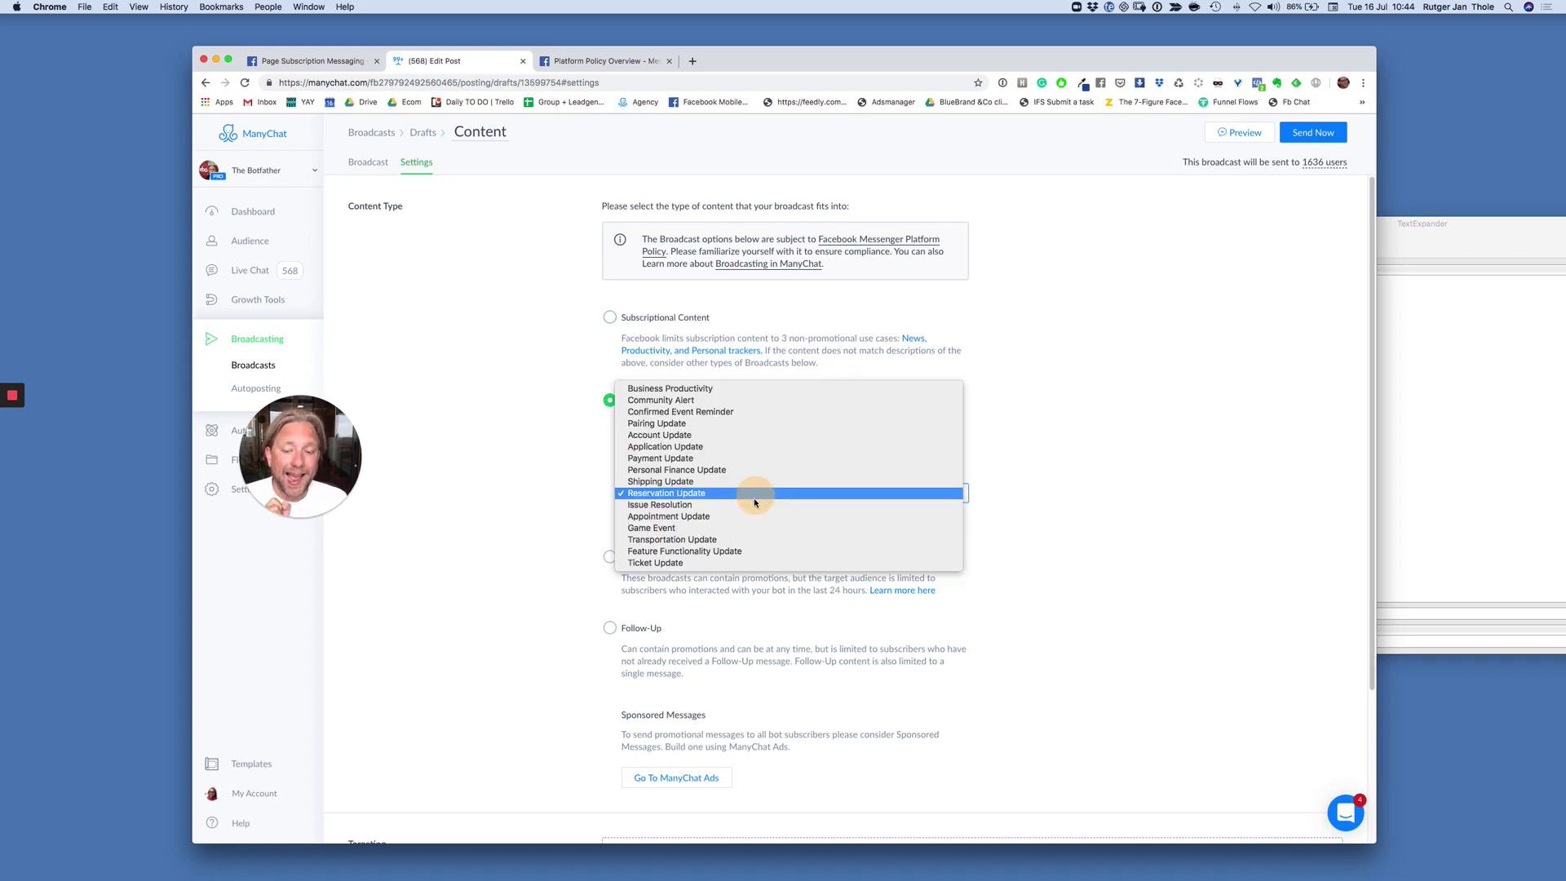
pyautogui.click(526, 412)
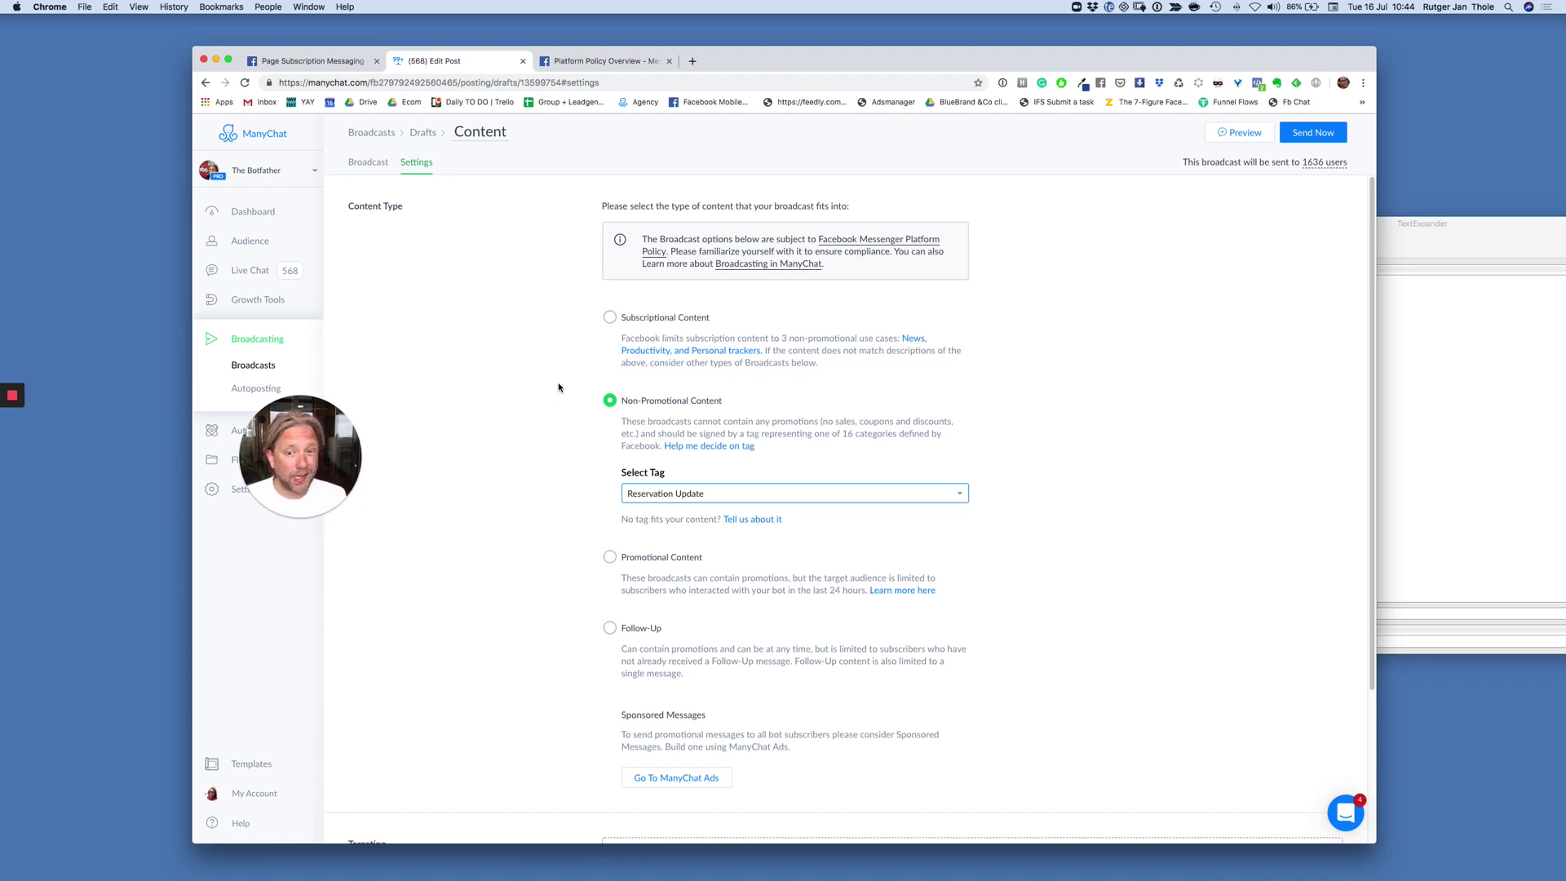
# - Switch the content type to Follow-Up and back to Subscriptional Content, pointing out the Subscriptional and Non-Promotional options
pyautogui.click(609, 627)
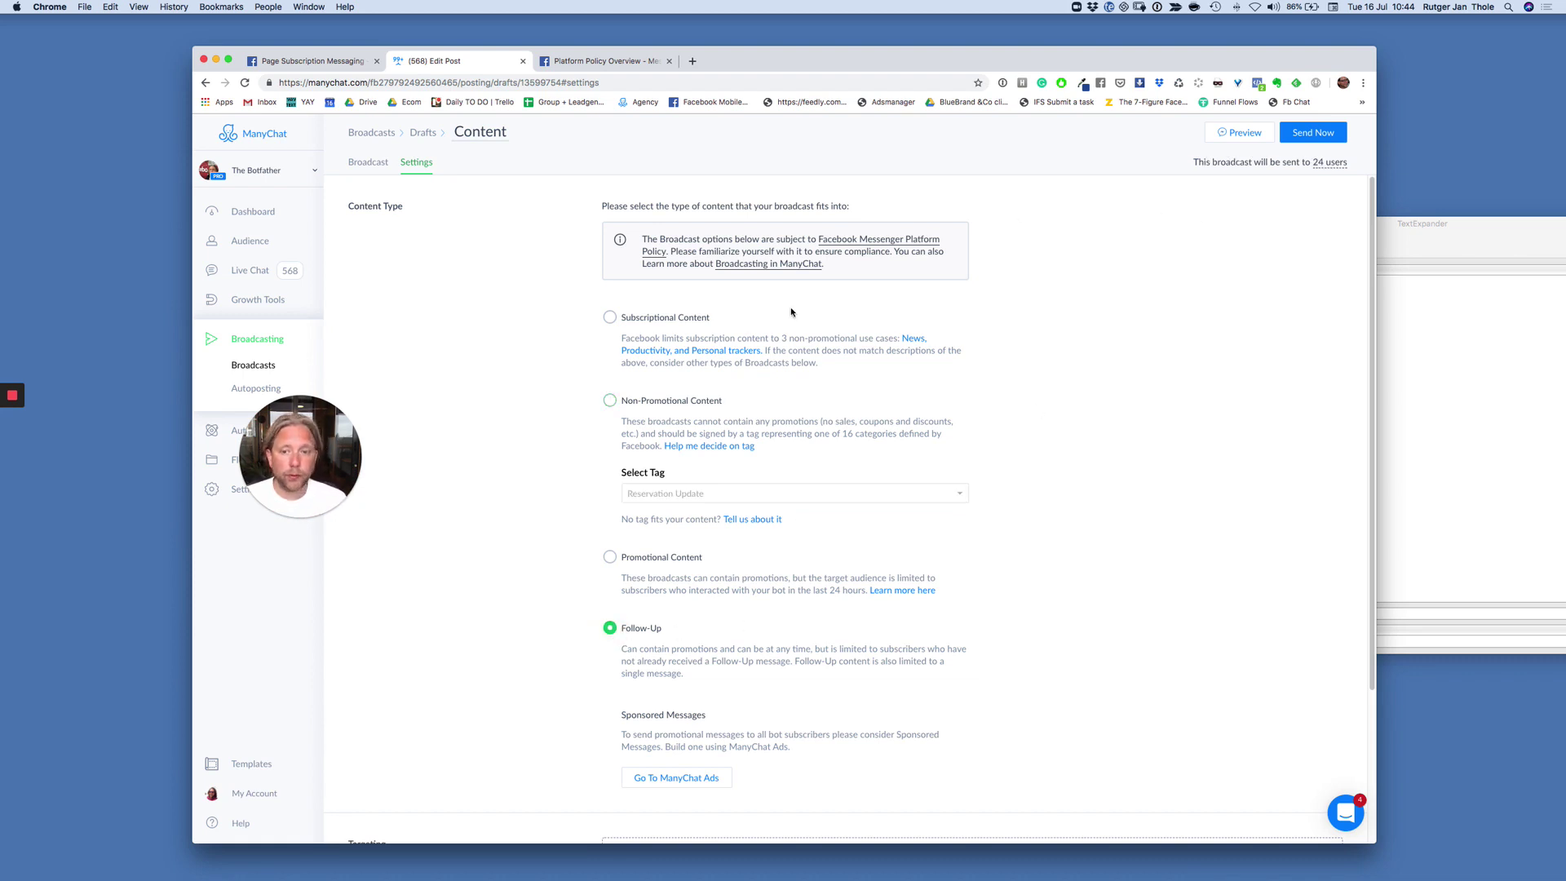
pyautogui.click(610, 317)
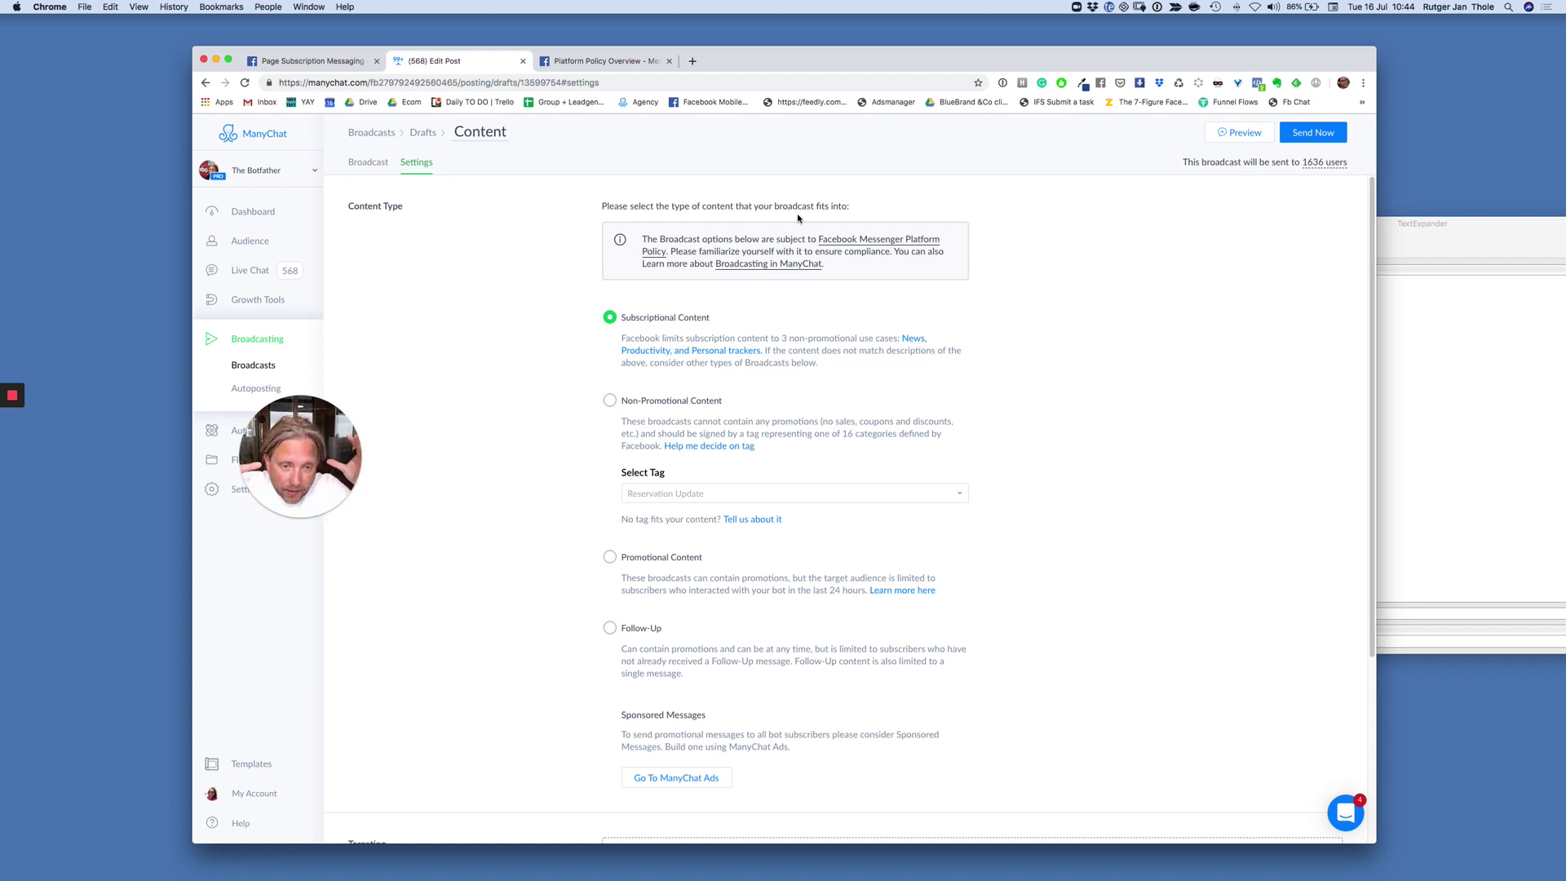
pyautogui.click(586, 320)
pyautogui.click(598, 398)
pyautogui.click(583, 326)
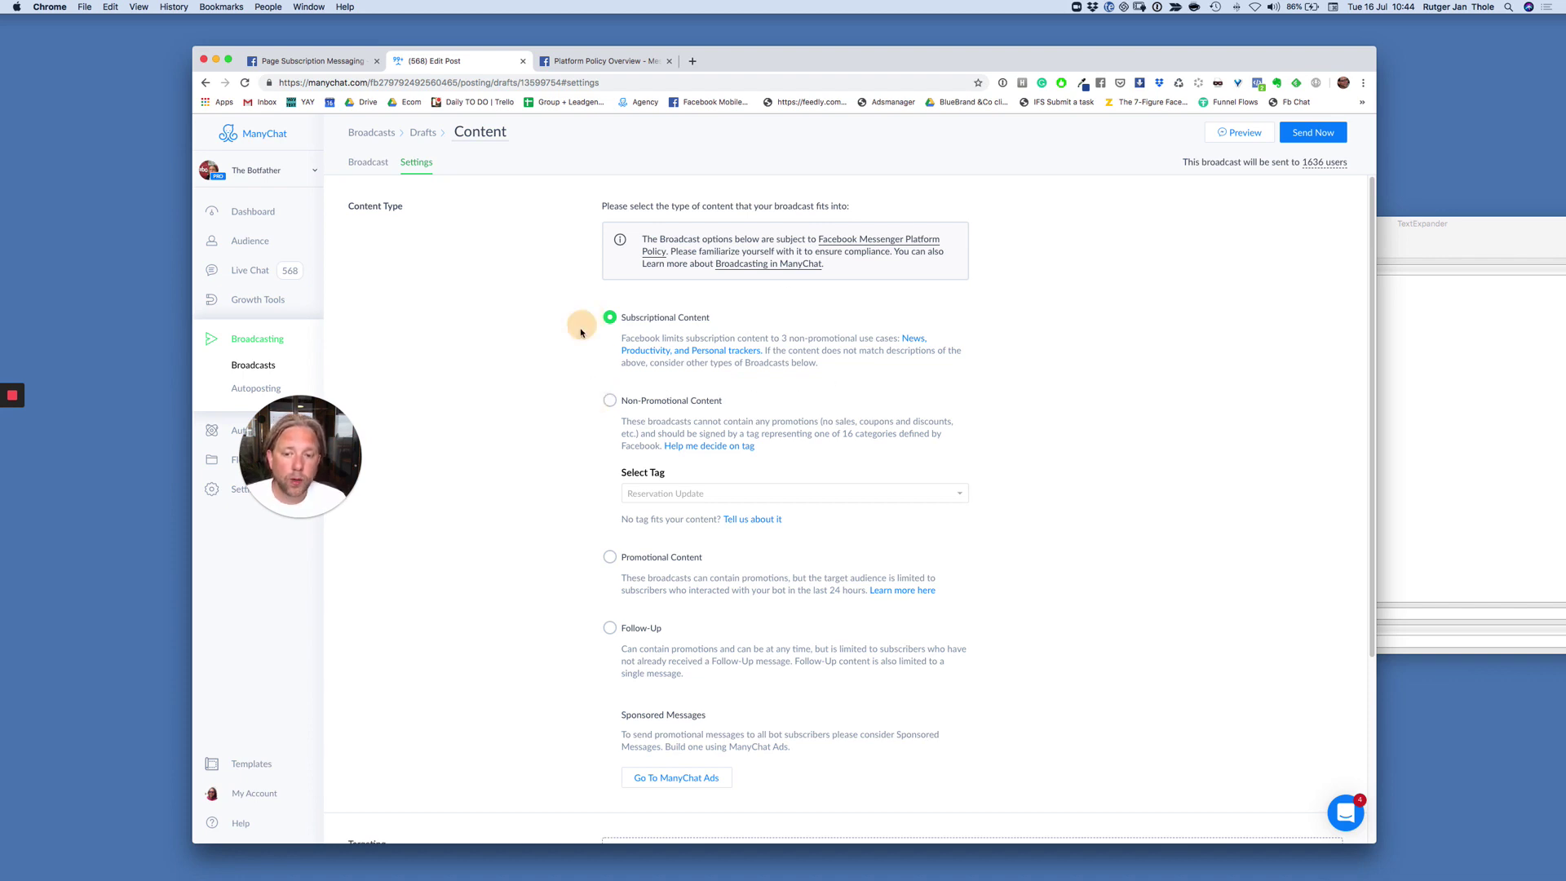
pyautogui.click(592, 399)
pyautogui.click(646, 320)
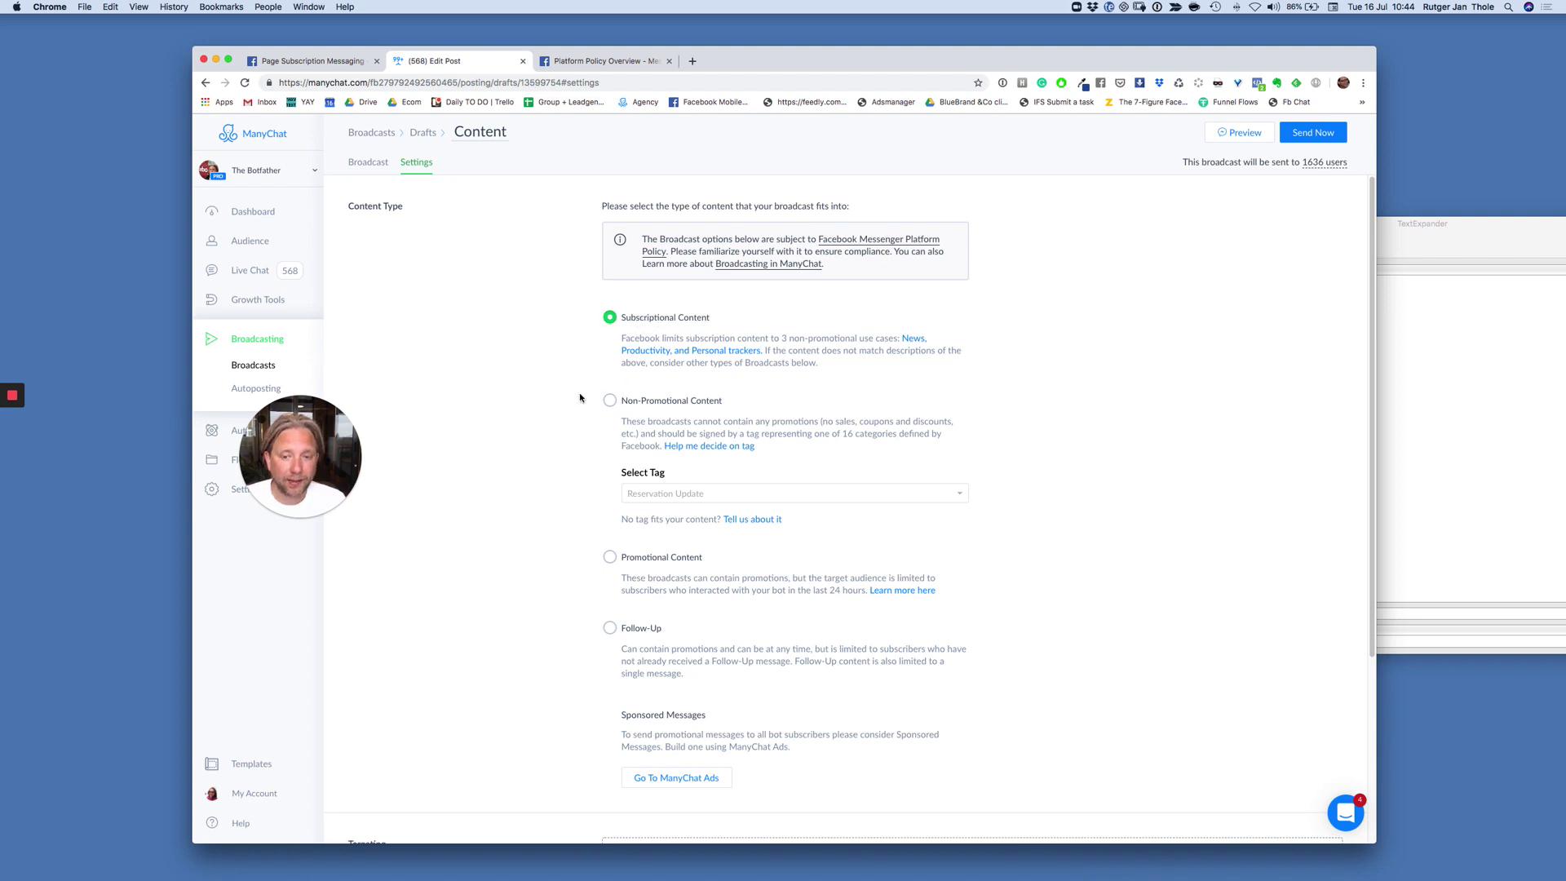
# - Set the broadcast's content type to Non-Promotional Content with the Pairing Update tag
pyautogui.click(610, 402)
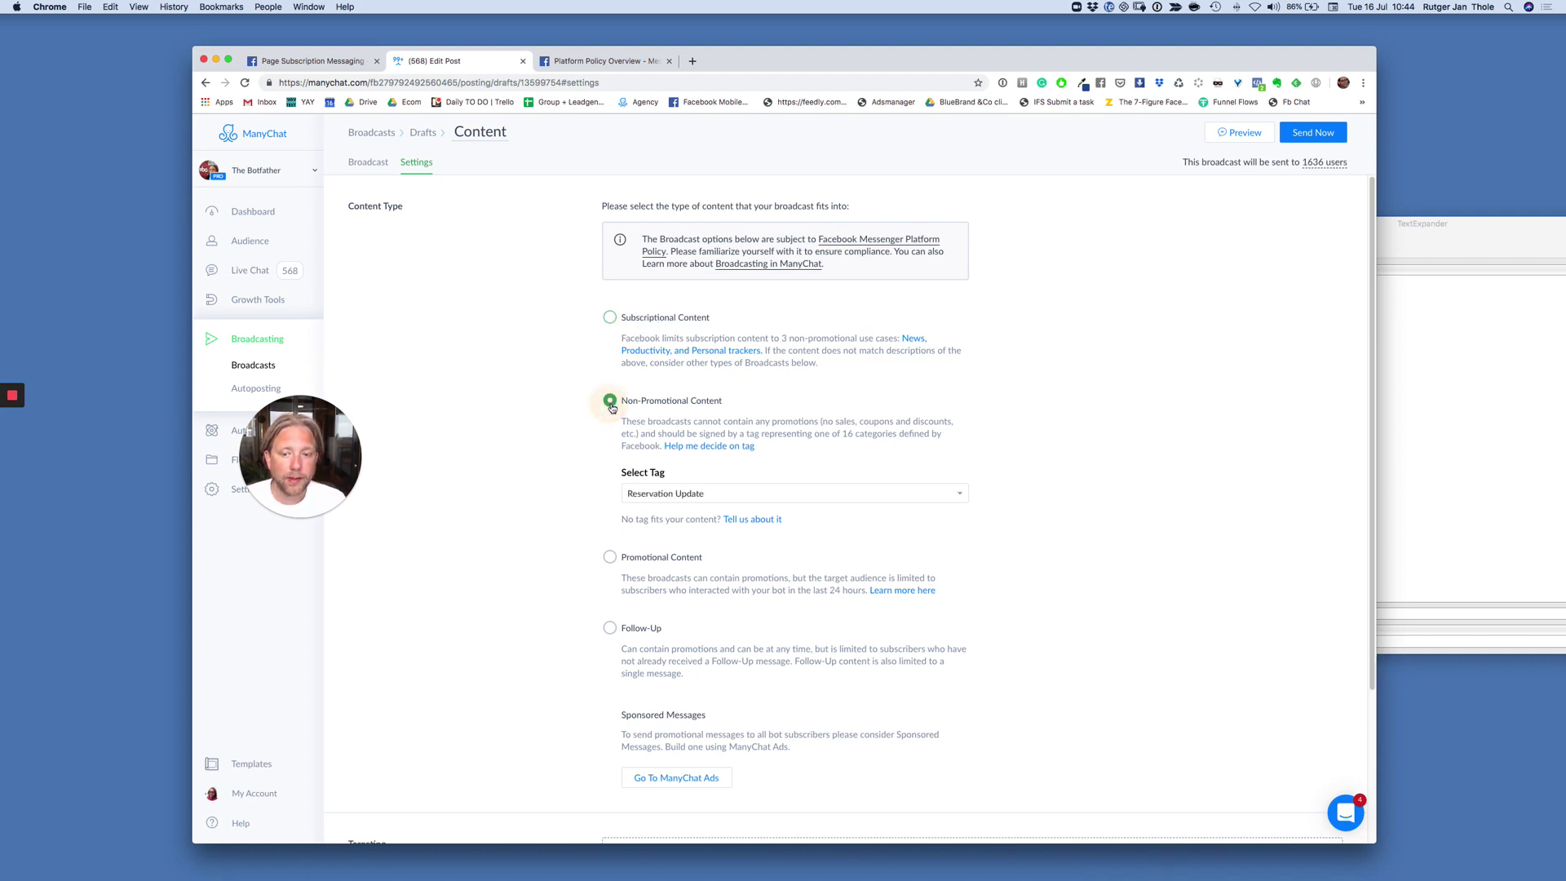
pyautogui.click(751, 494)
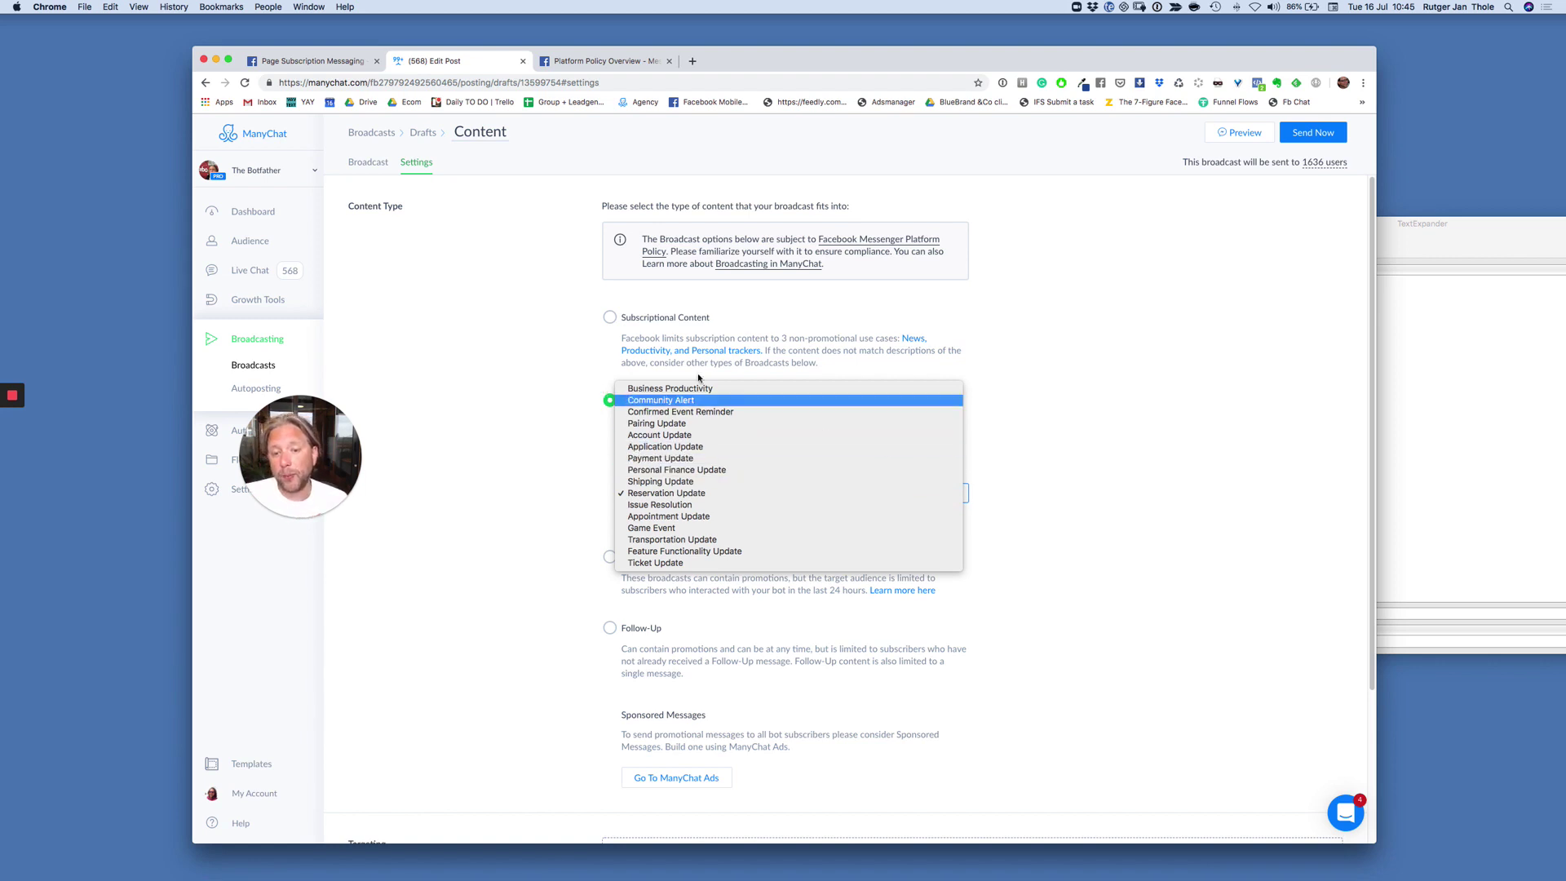
pyautogui.click(756, 423)
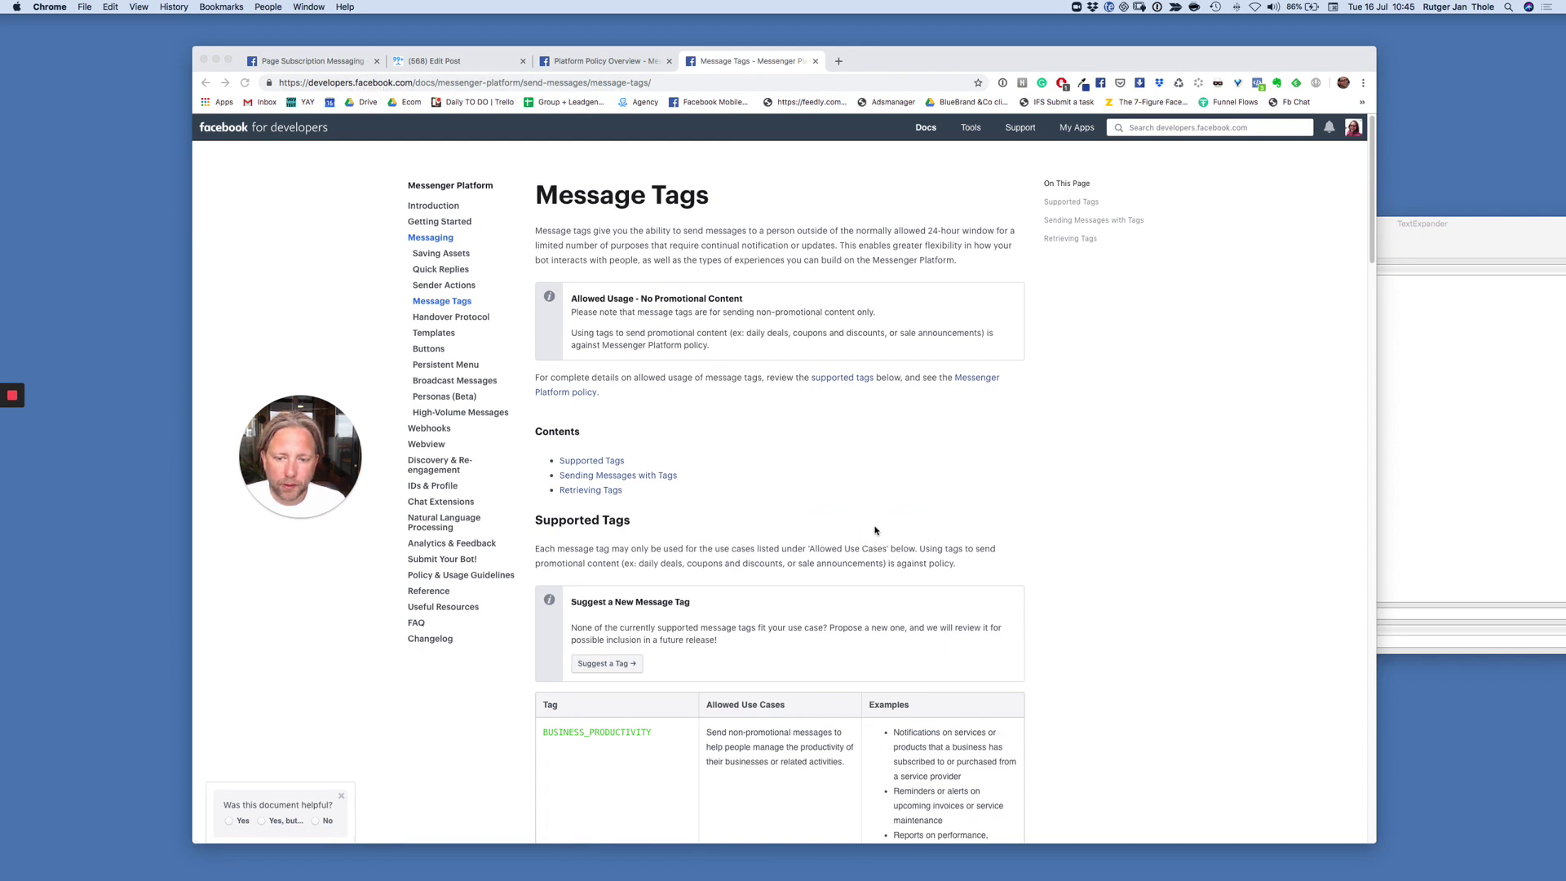
# - Read the Supported Tags section of Facebook's Message Tags documentation, down to the table of tags, allowed use cases and examples
pyautogui.scroll(-3, 807, 397)
pyautogui.scroll(-3, 806, 397)
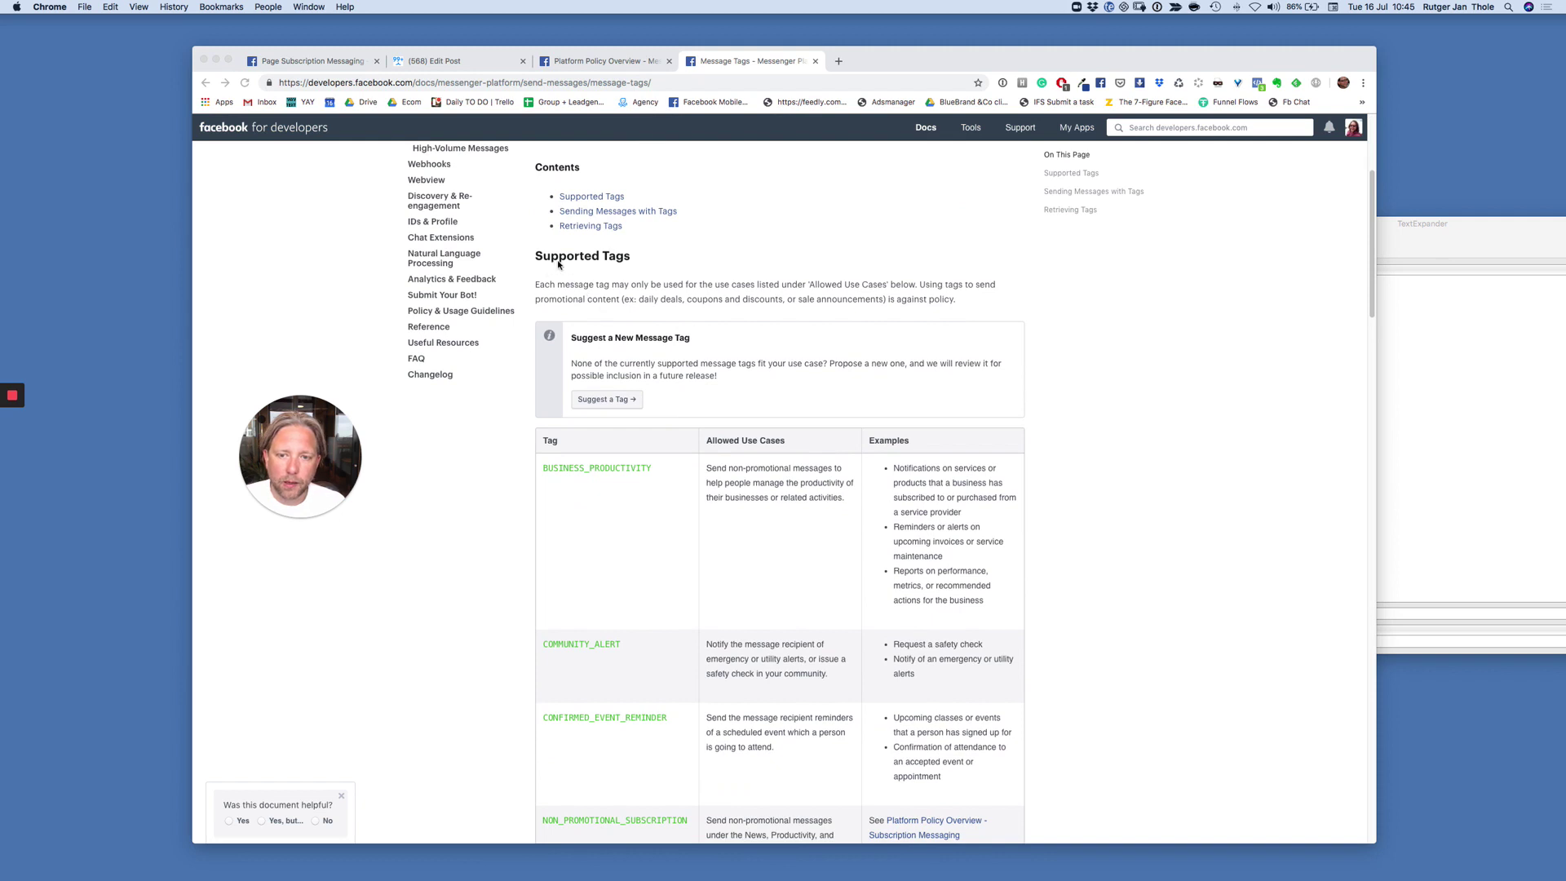
pyautogui.scroll(-2, 624, 536)
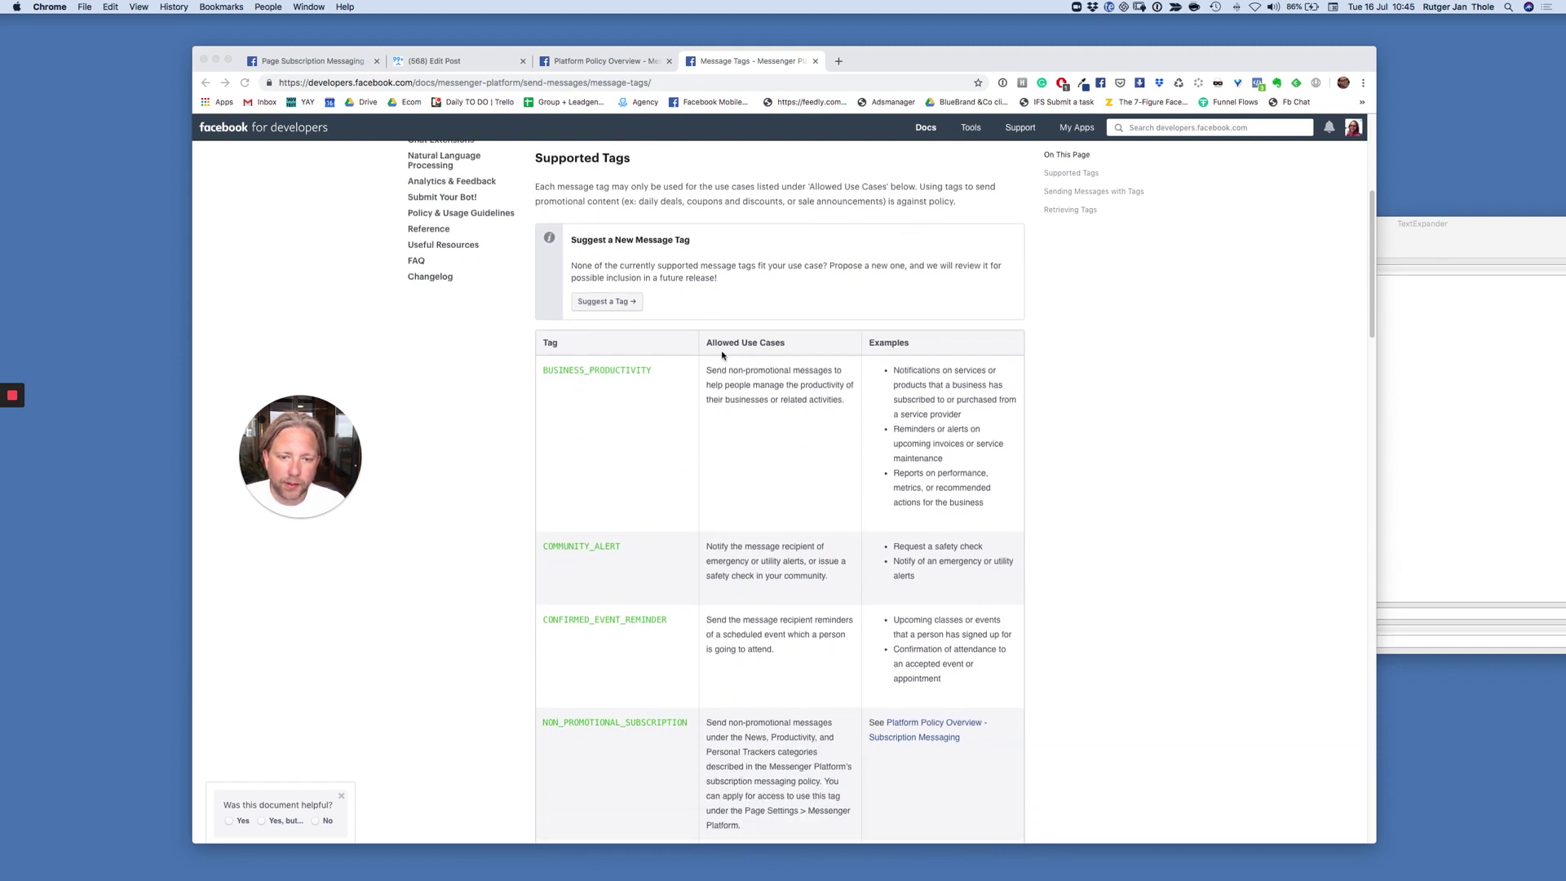
pyautogui.scroll(-2, 626, 450)
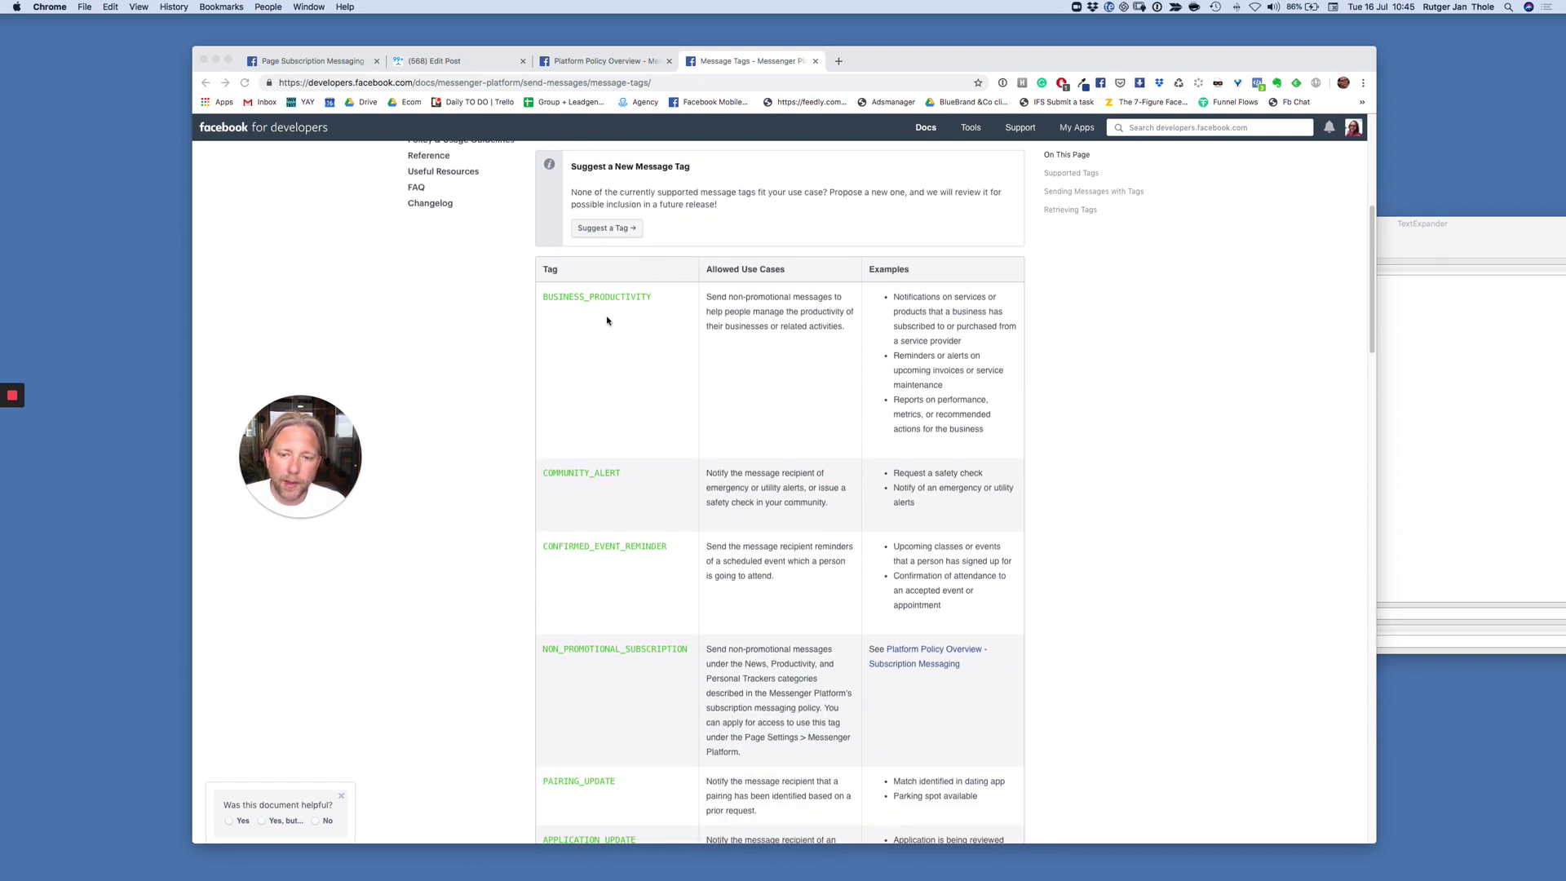
pyautogui.click(769, 270)
pyautogui.scroll(-1, 797, 388)
pyautogui.scroll(-2, 798, 388)
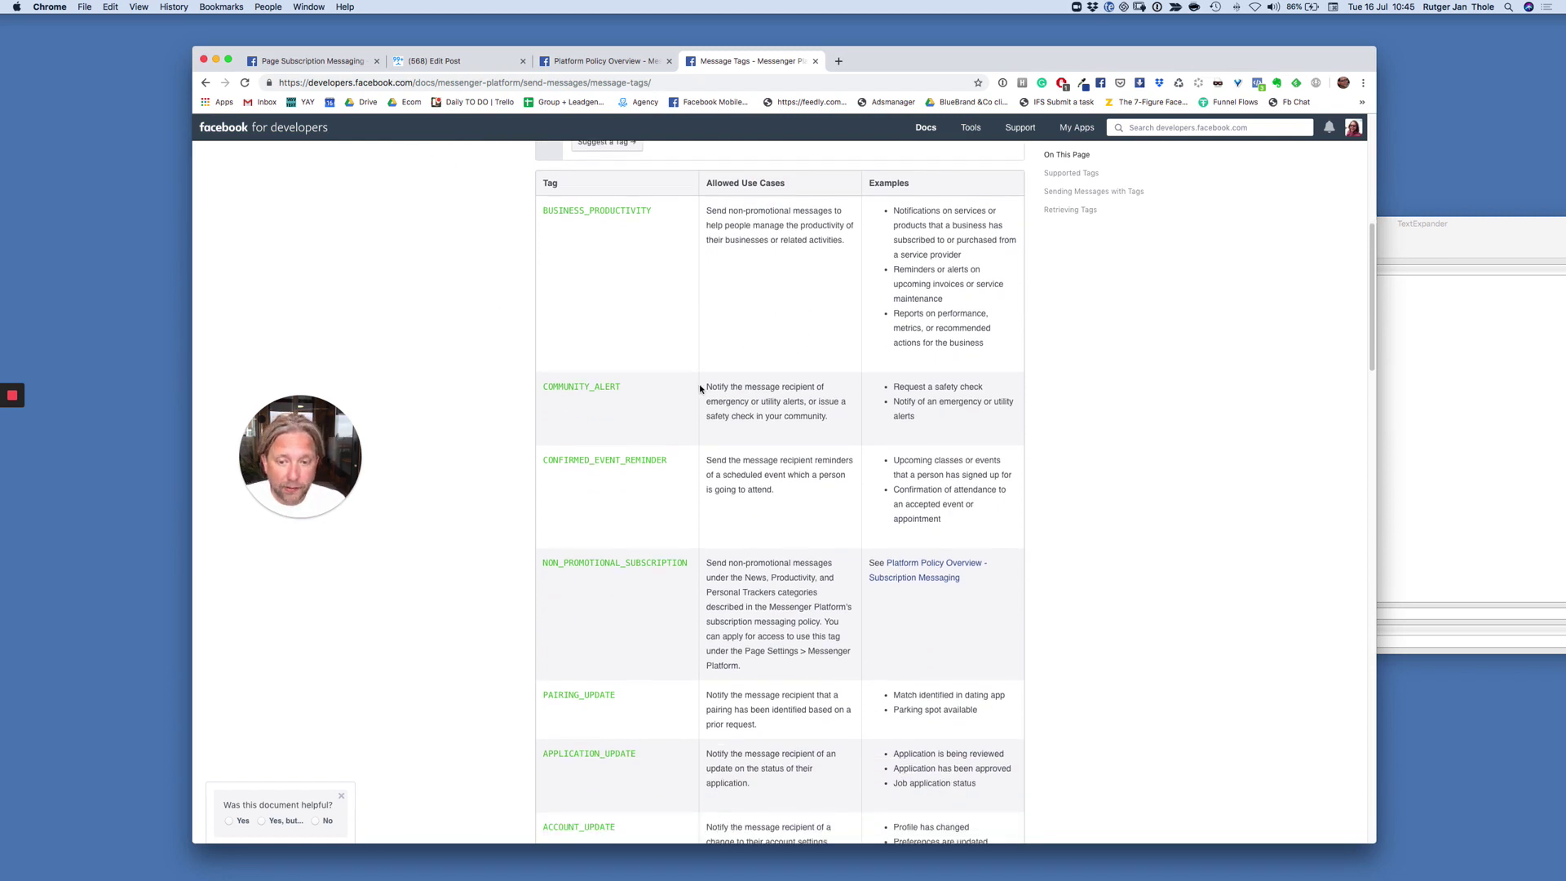
# - Highlight the allowed use cases for COMMUNITY_ALERT and CONFIRMED_EVENT_REMINDER, and the NON_PROMOTIONAL_SUBSCRIPTION tag name, in the table
pyautogui.moveTo(699, 389); pyautogui.dragTo(829, 419)
pyautogui.moveTo(707, 461); pyautogui.dragTo(750, 475)
pyautogui.scroll(1, 734, 489)
pyautogui.scroll(-3, 773, 438)
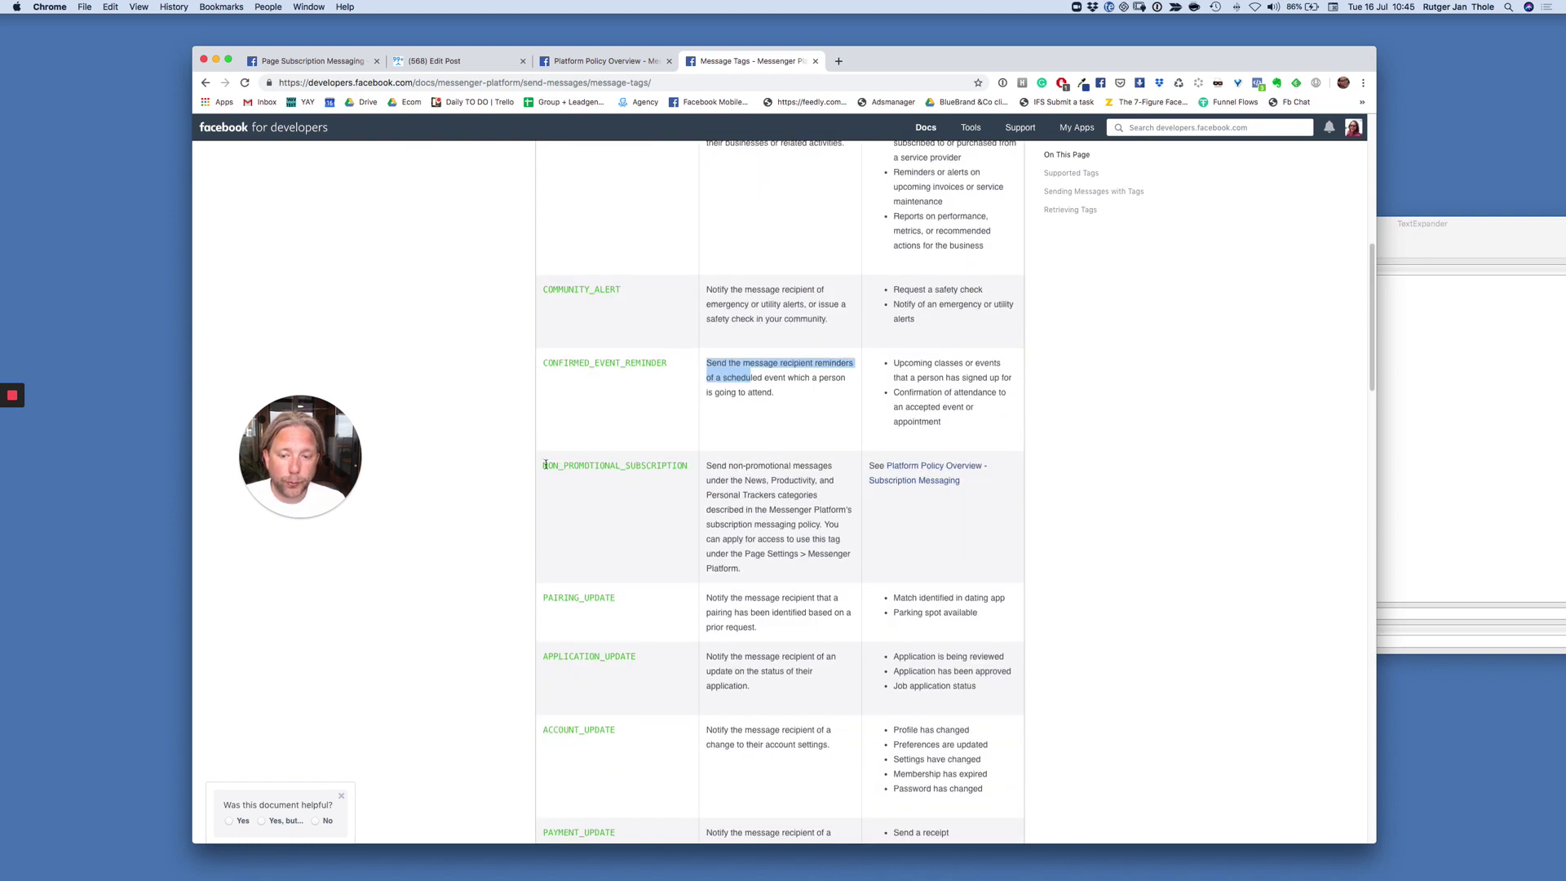
pyautogui.moveTo(543, 466); pyautogui.dragTo(689, 466)
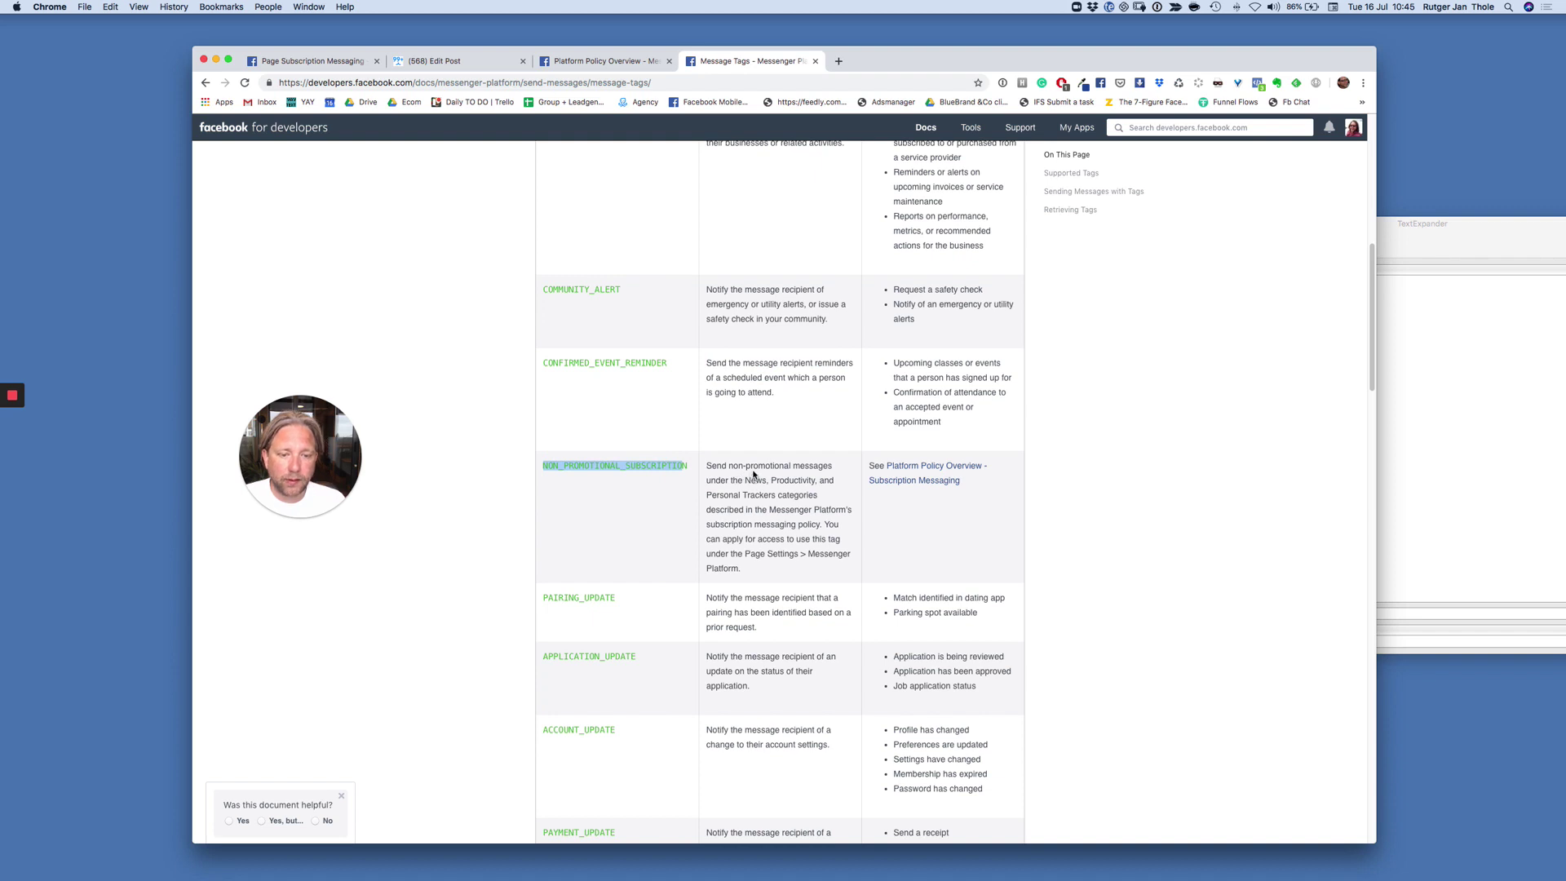
# - Highlight the allowed use cases for ACCOUNT_UPDATE, APPLICATION_UPDATE and PAIRING_UPDATE, and look over the tags further down the table
pyautogui.scroll(-3, 754, 474)
pyautogui.scroll(-3, 664, 547)
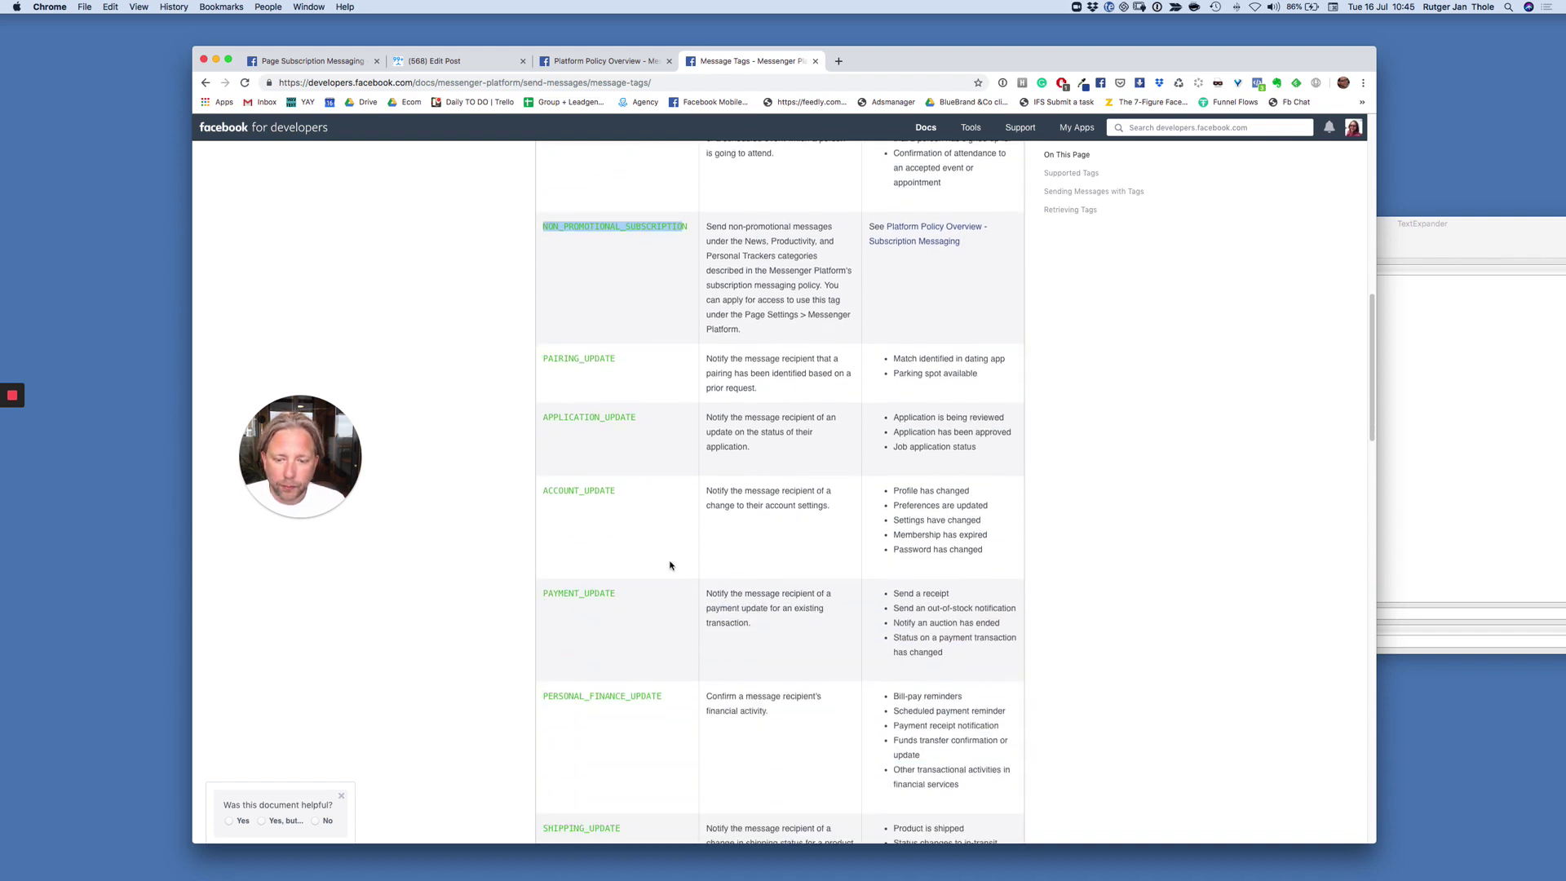
pyautogui.moveTo(545, 490); pyautogui.dragTo(615, 490)
pyautogui.moveTo(718, 490); pyautogui.dragTo(831, 511)
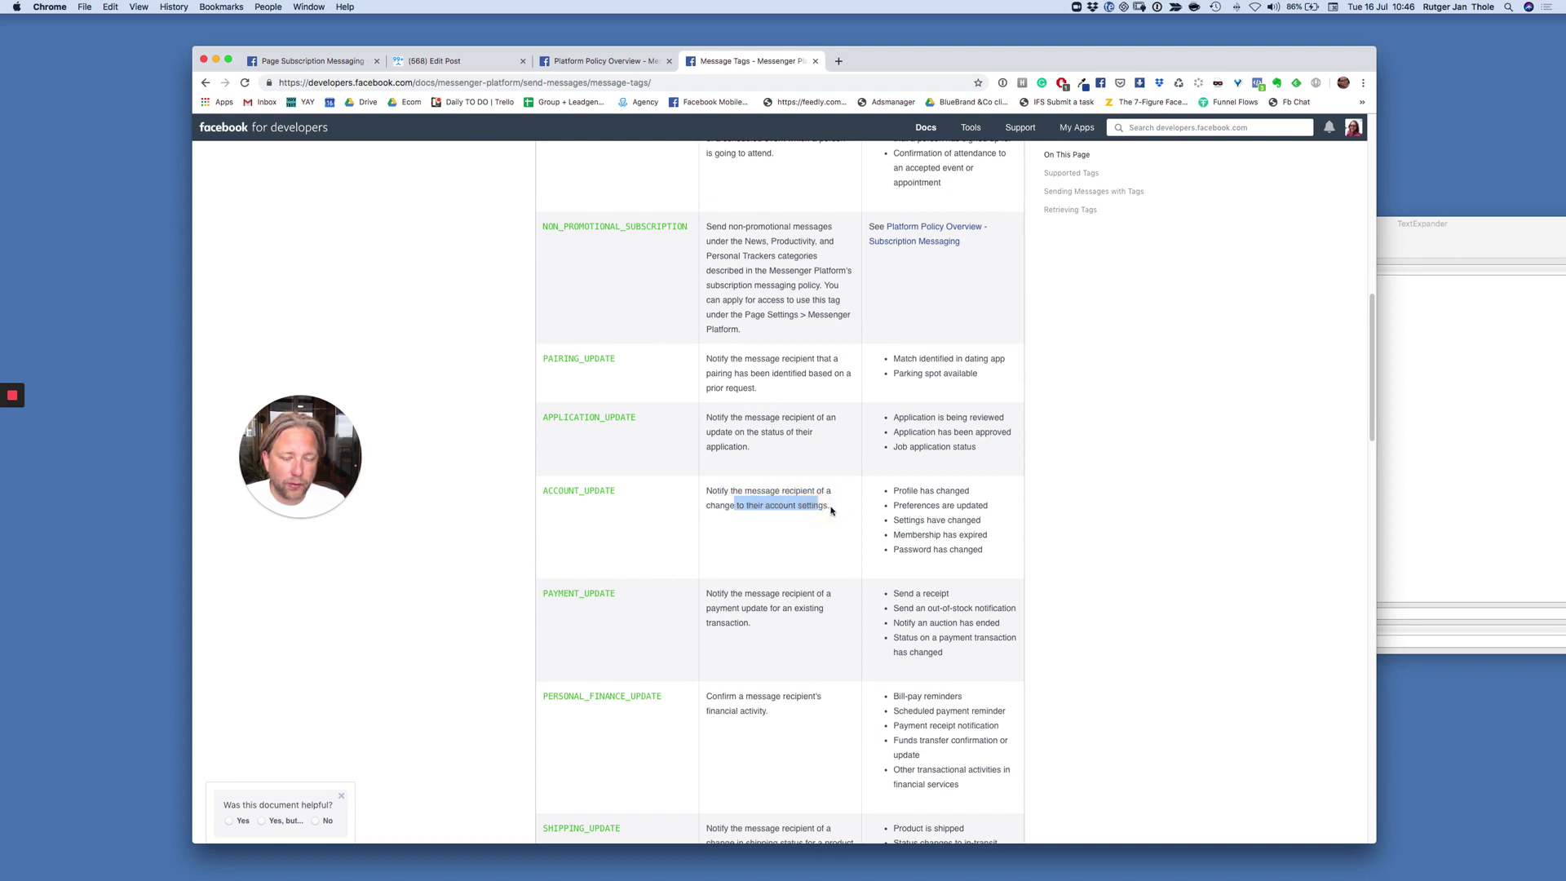
pyautogui.moveTo(712, 417); pyautogui.dragTo(784, 457)
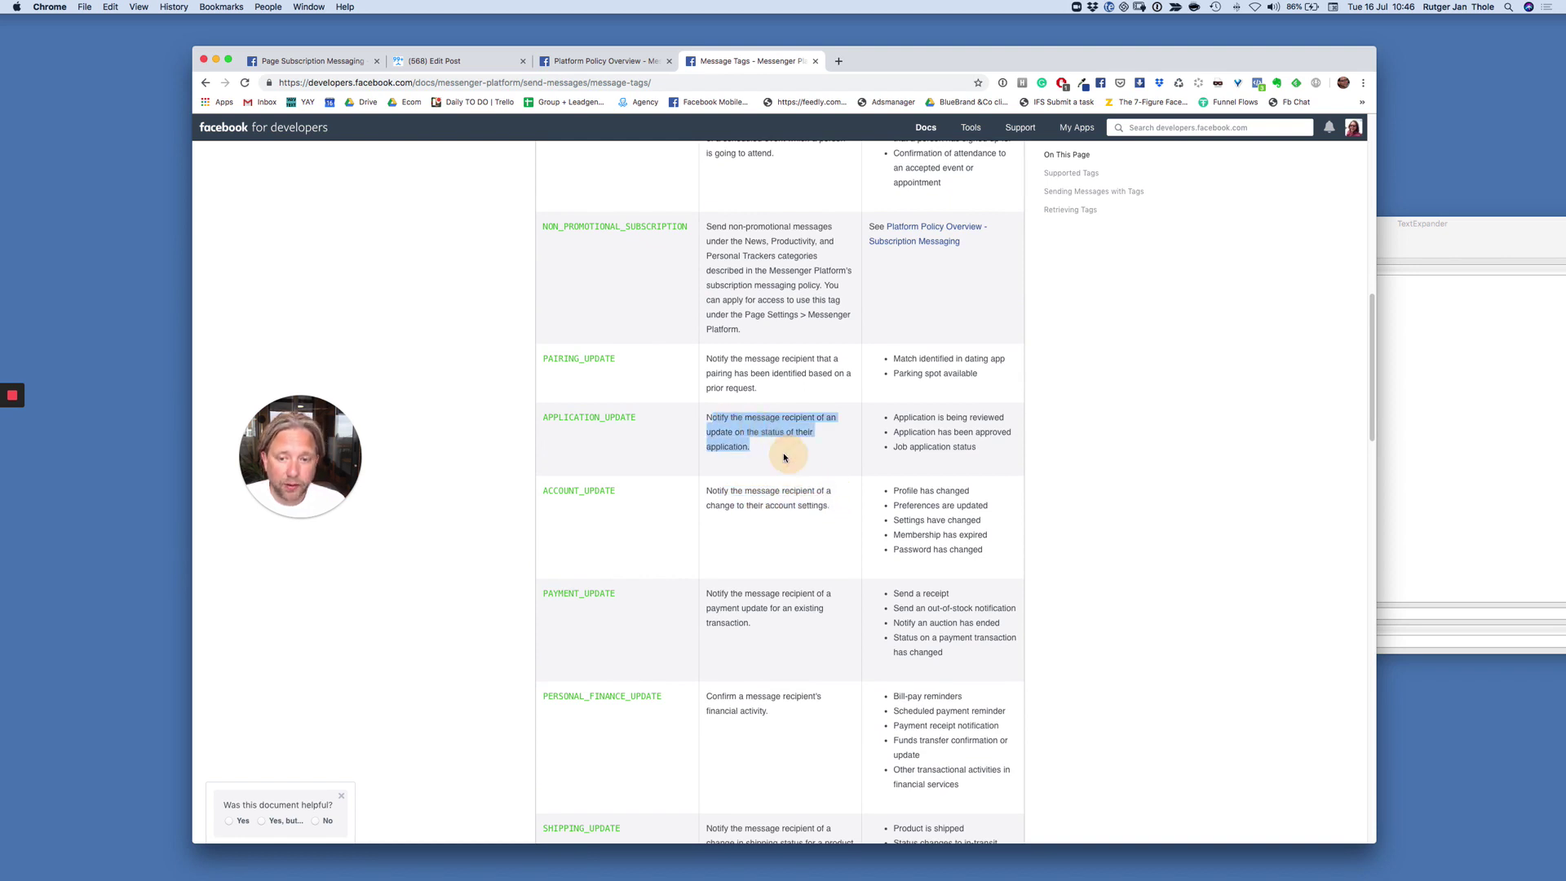
pyautogui.moveTo(704, 359); pyautogui.dragTo(781, 390)
pyautogui.scroll(-7, 774, 440)
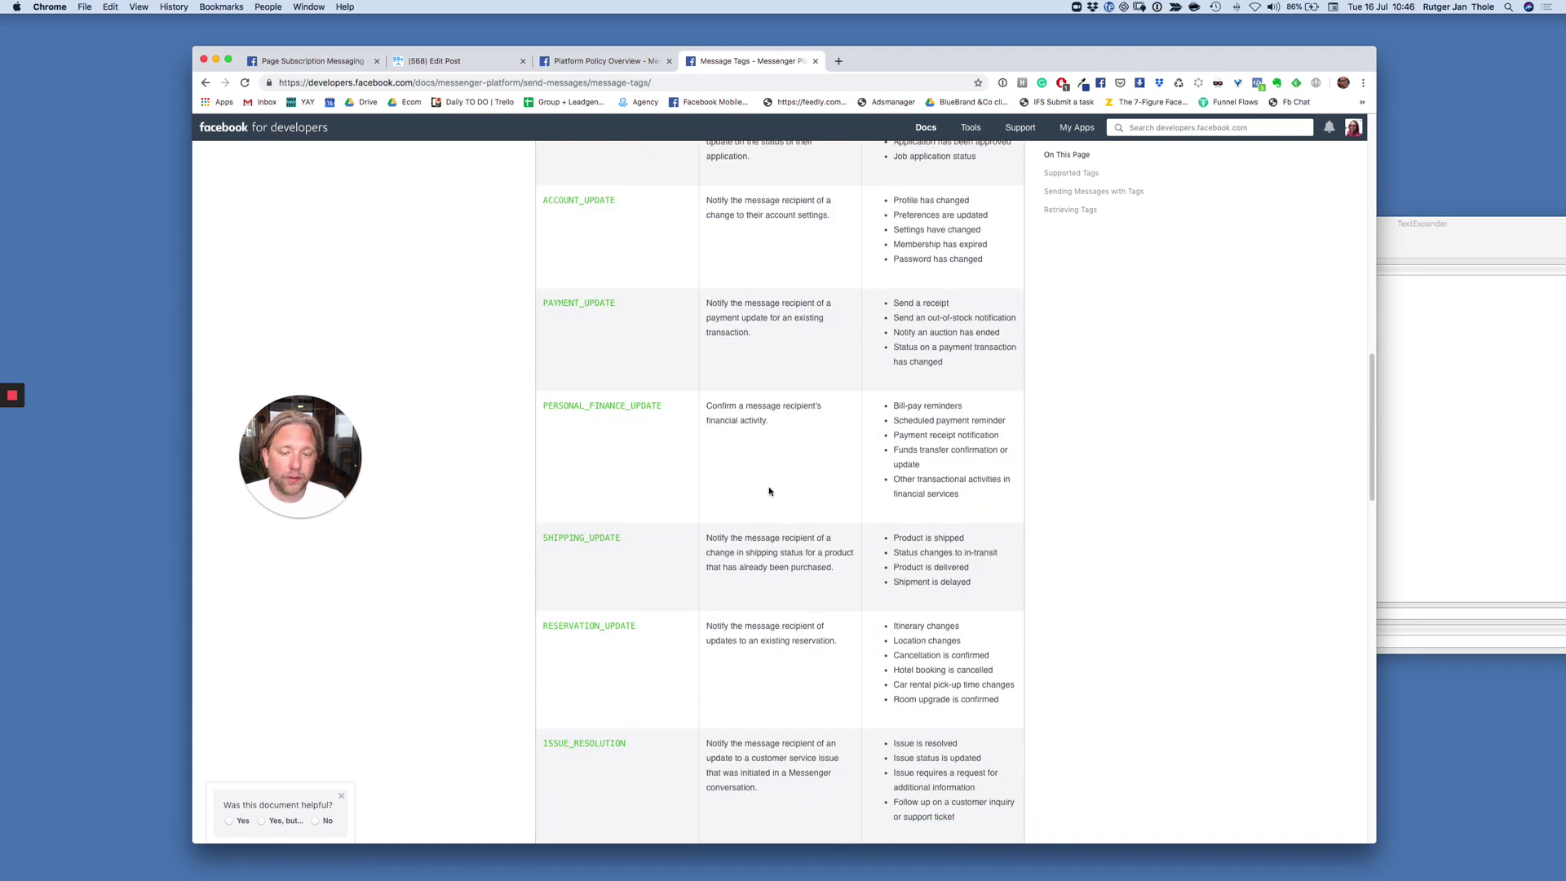
# - Return to the start of the supported tags table and highlight the Allowed Use Cases column heading
pyautogui.scroll(14, 768, 491)
pyautogui.scroll(7, 765, 360)
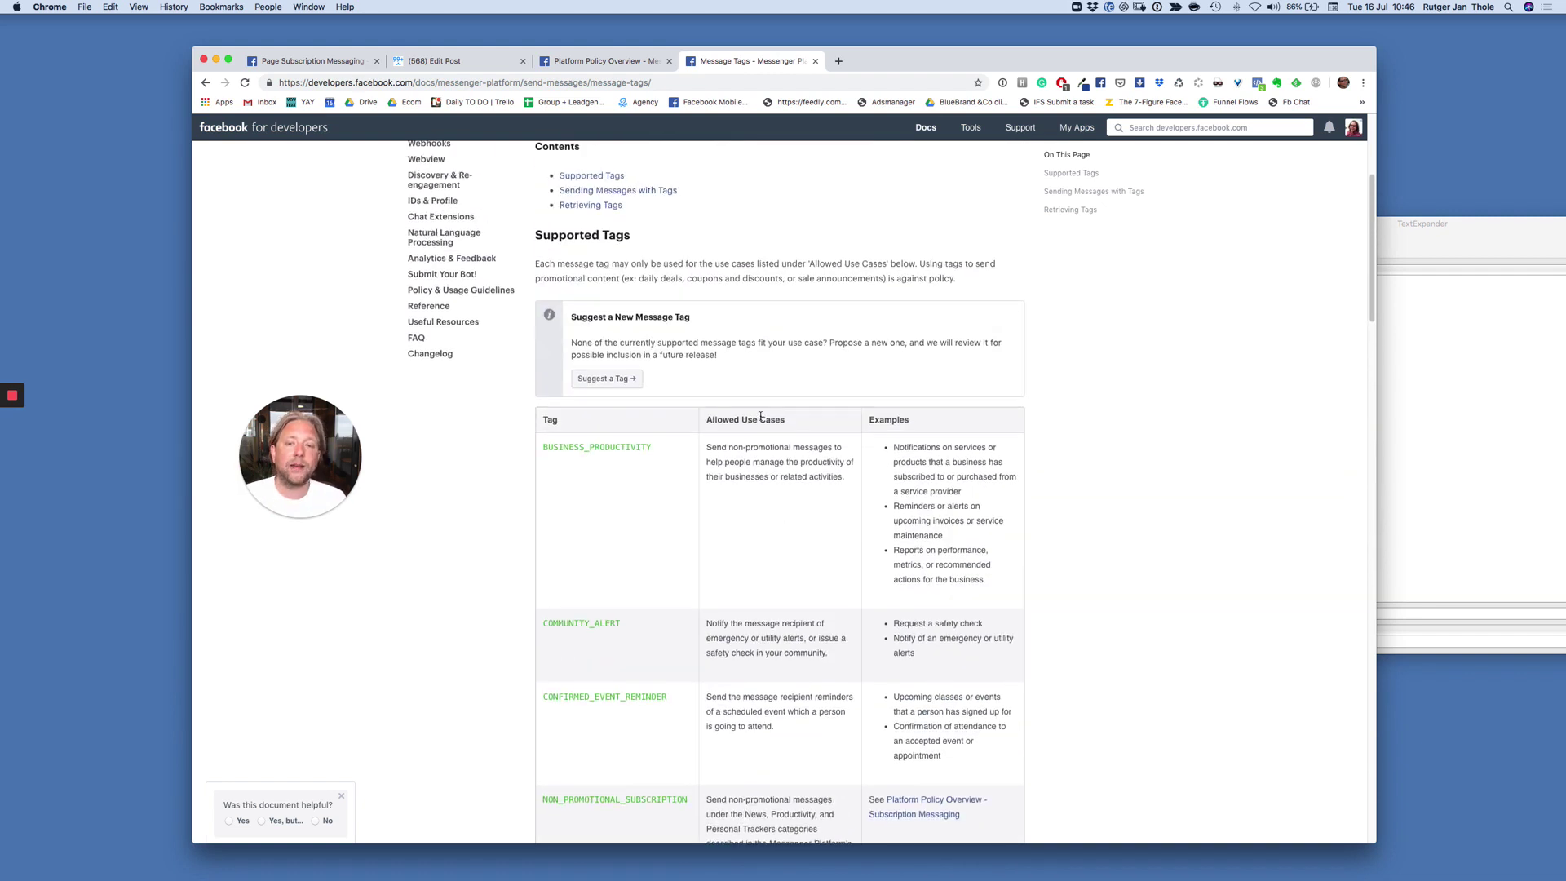
pyautogui.moveTo(708, 419); pyautogui.dragTo(795, 419)
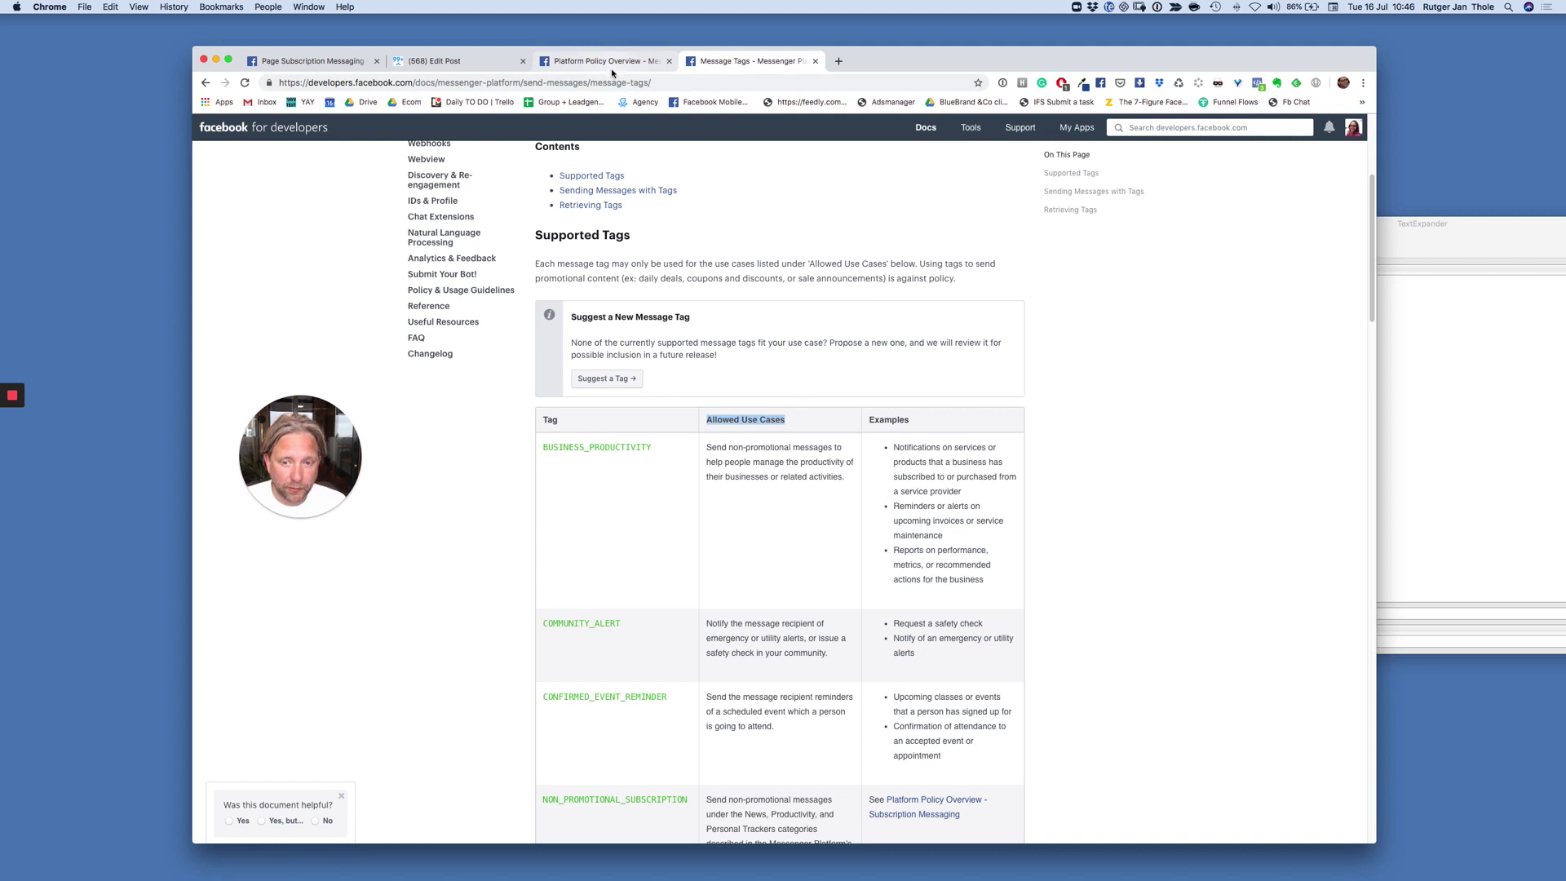
# - Return to the ManyChat broadcast, compare Subscriptional Content with Non-Promotional Content, ending on Non-Promotional Content, and view its tags without changing the selection
pyautogui.click(454, 61)
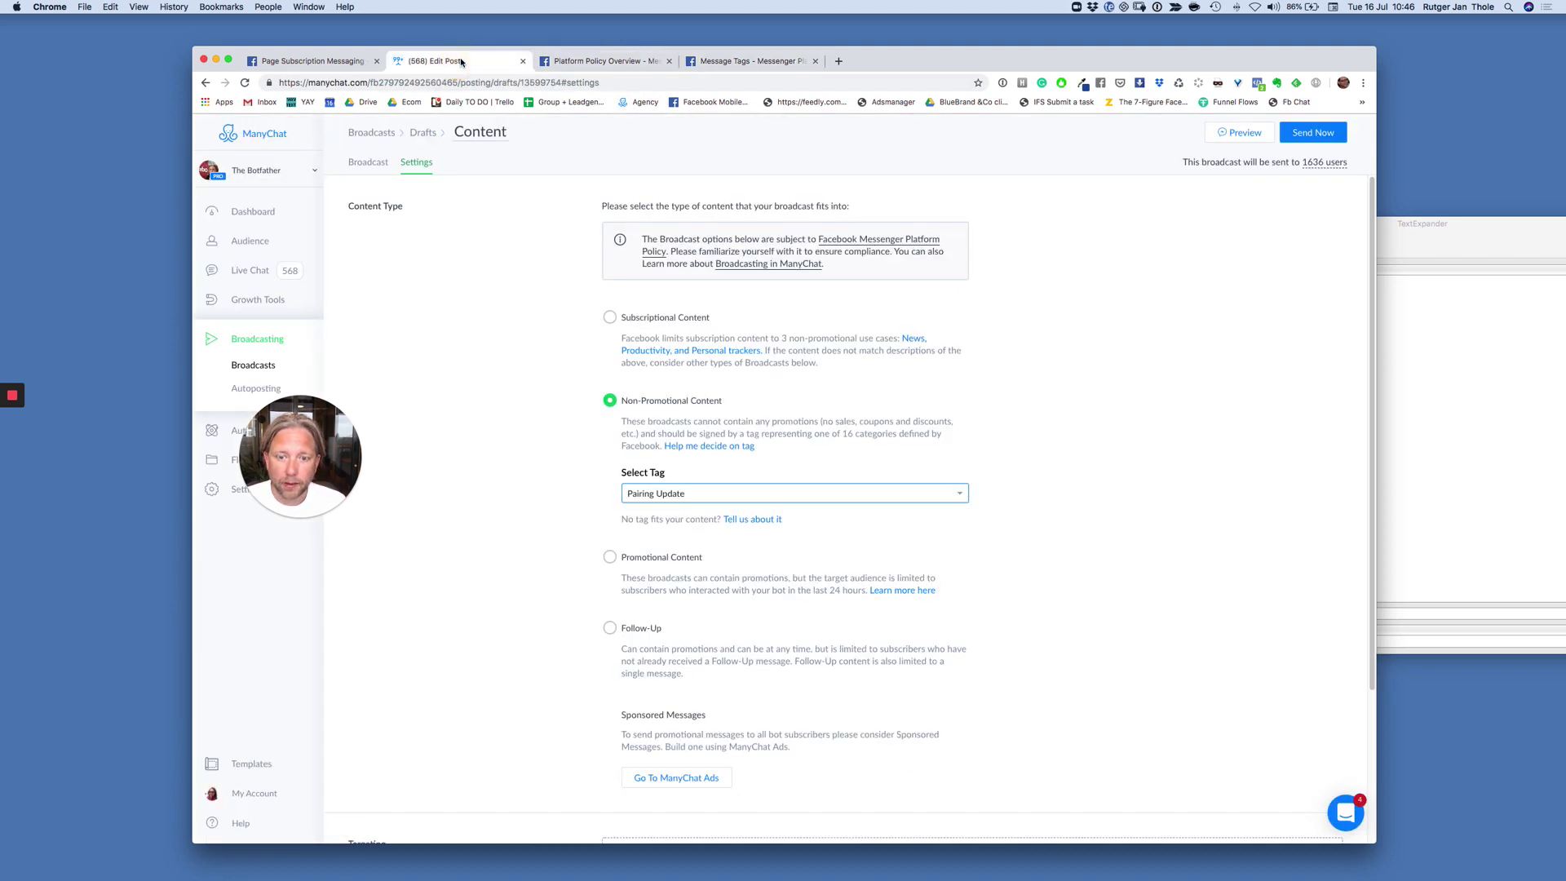
pyautogui.click(610, 320)
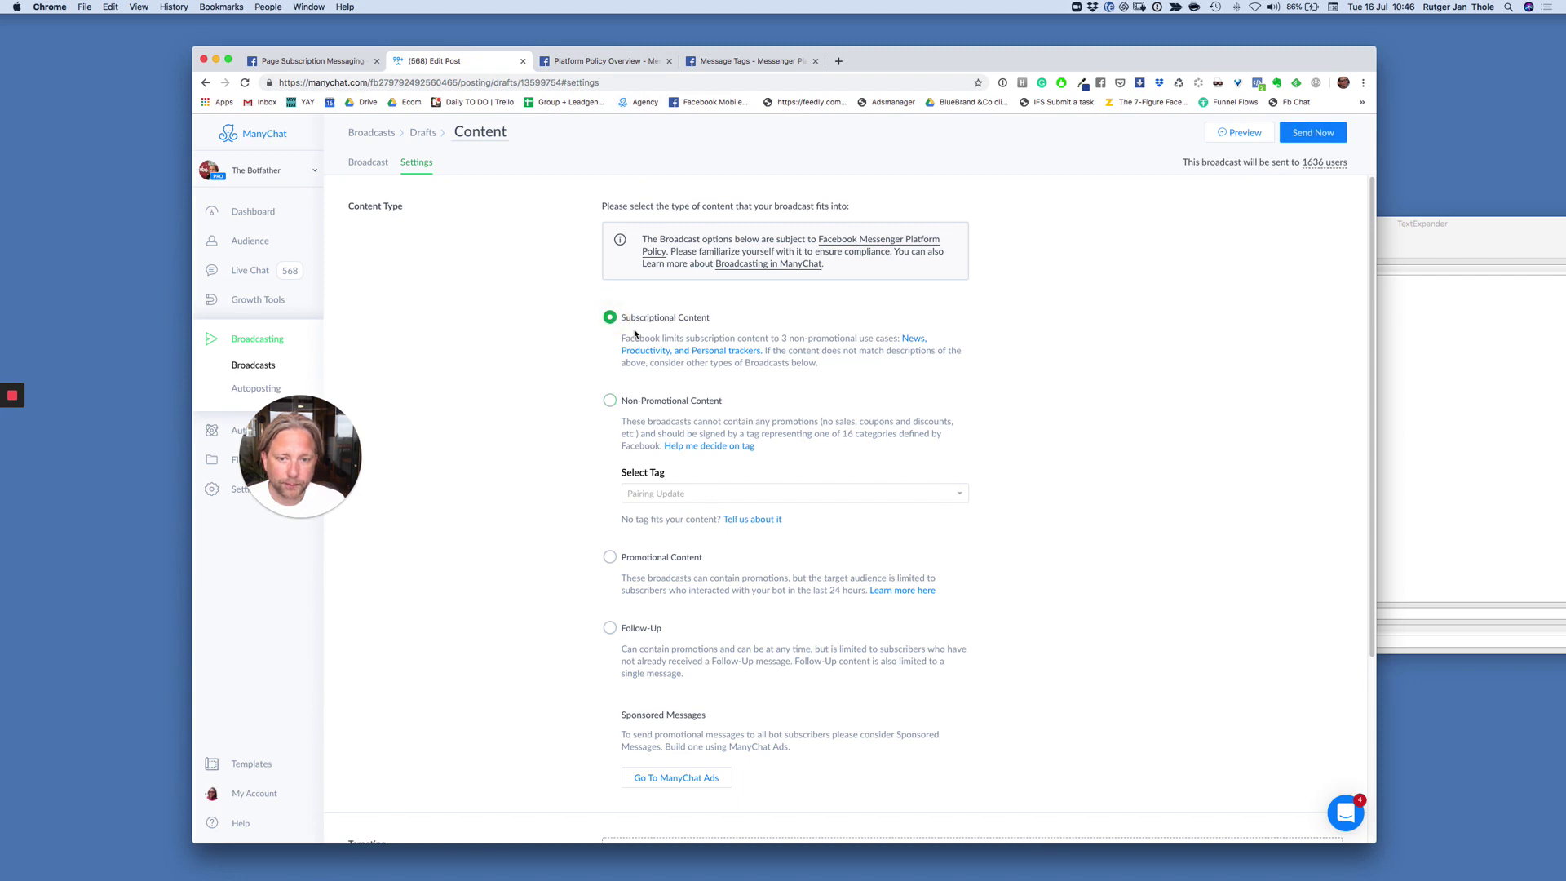
pyautogui.click(611, 400)
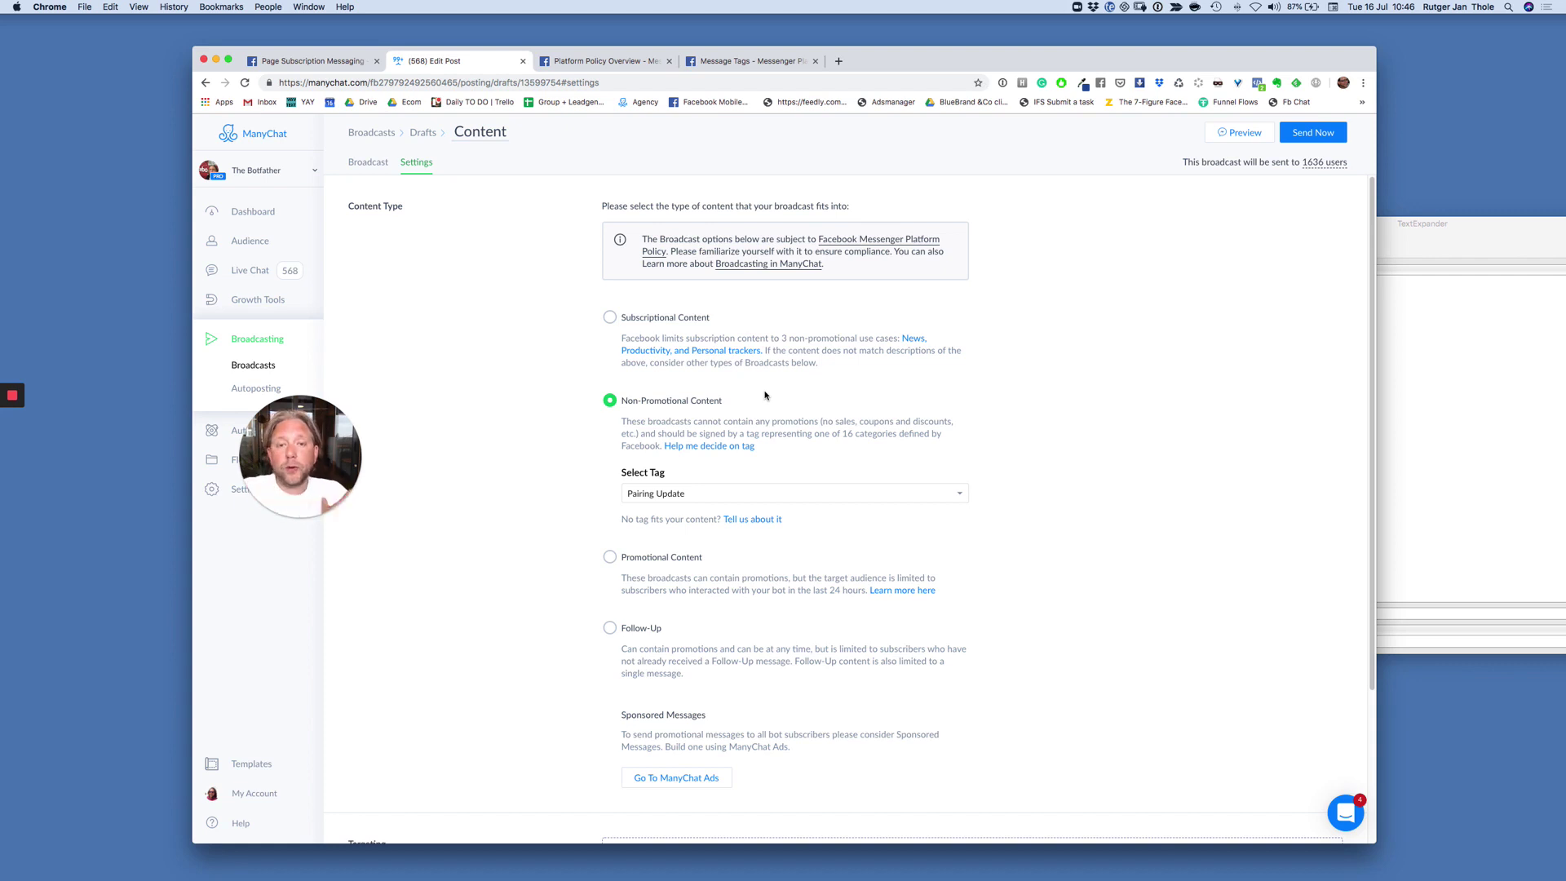
pyautogui.click(773, 495)
pyautogui.click(1073, 480)
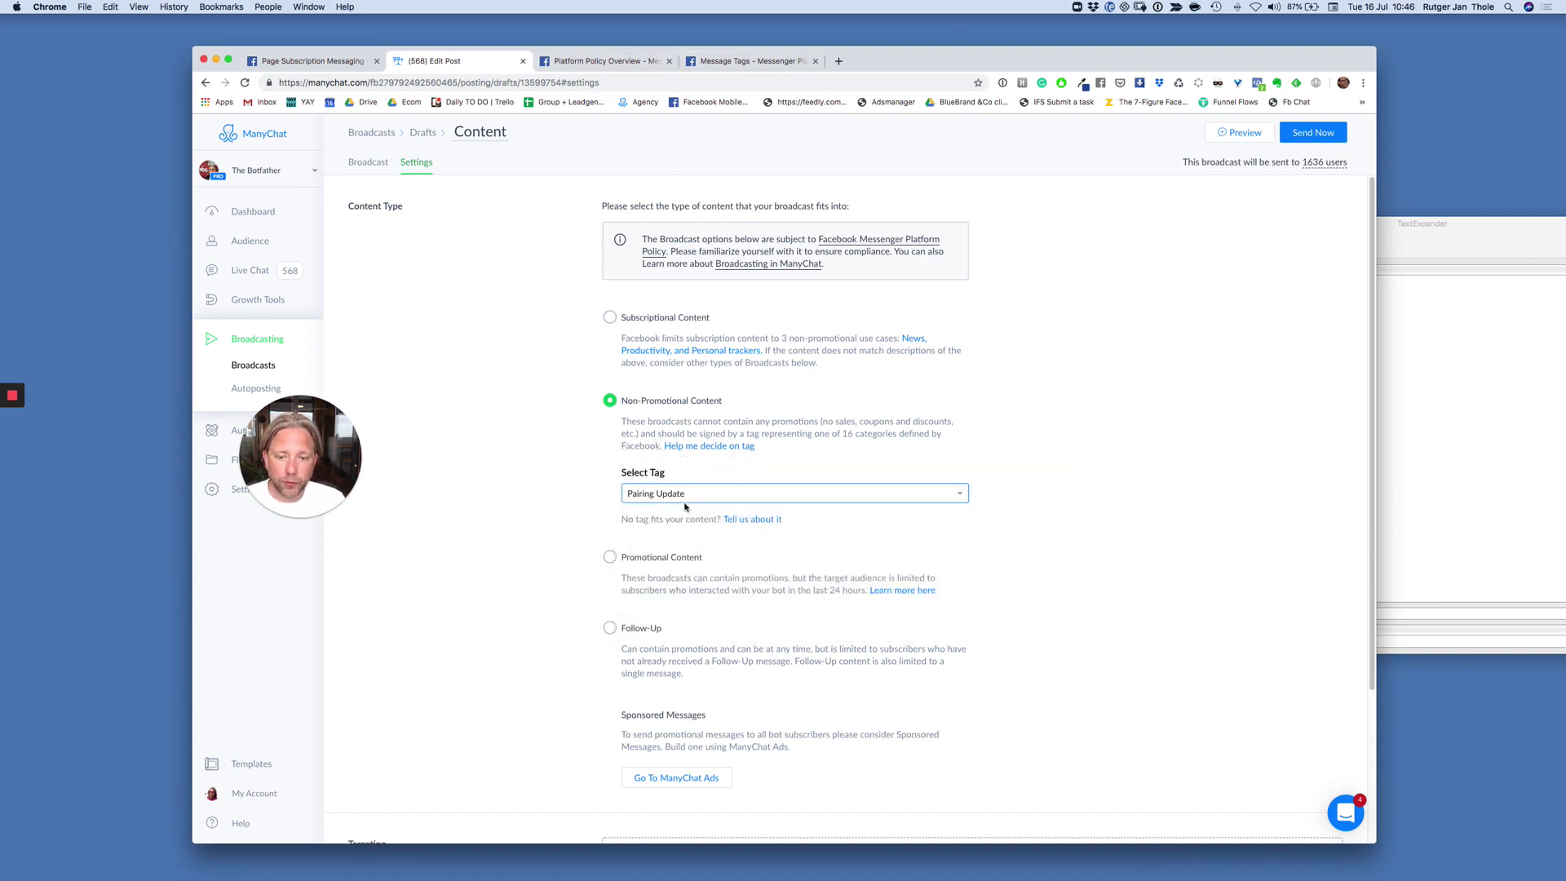
# - View the broadcast's non-promotional tag choices without changing the selection, and compare them with the supported tags table in the Message Tags documentation
pyautogui.click(675, 495)
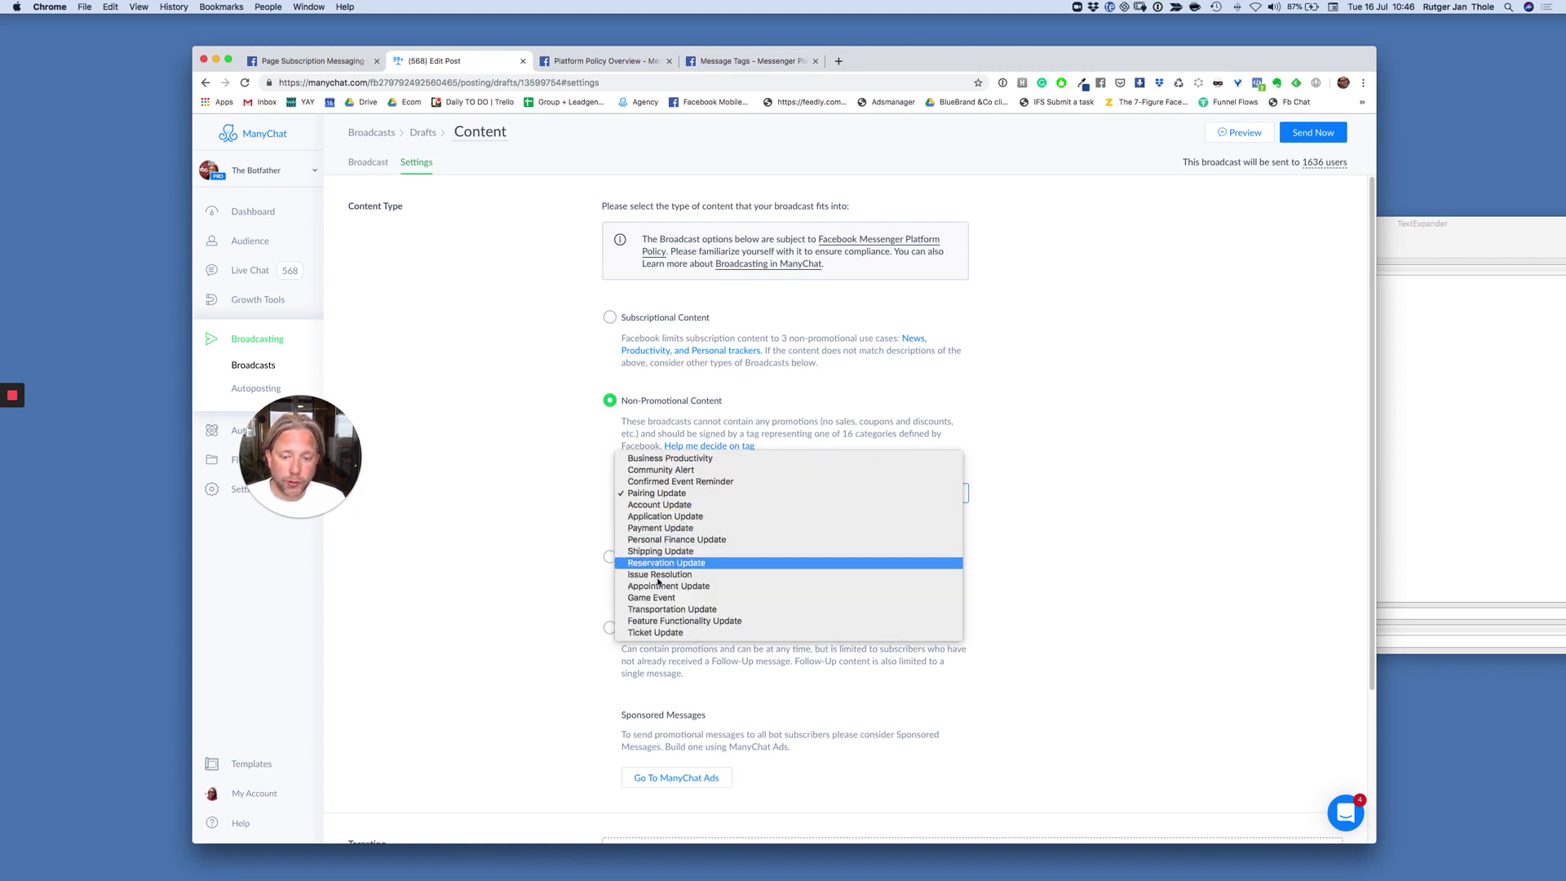
pyautogui.click(541, 490)
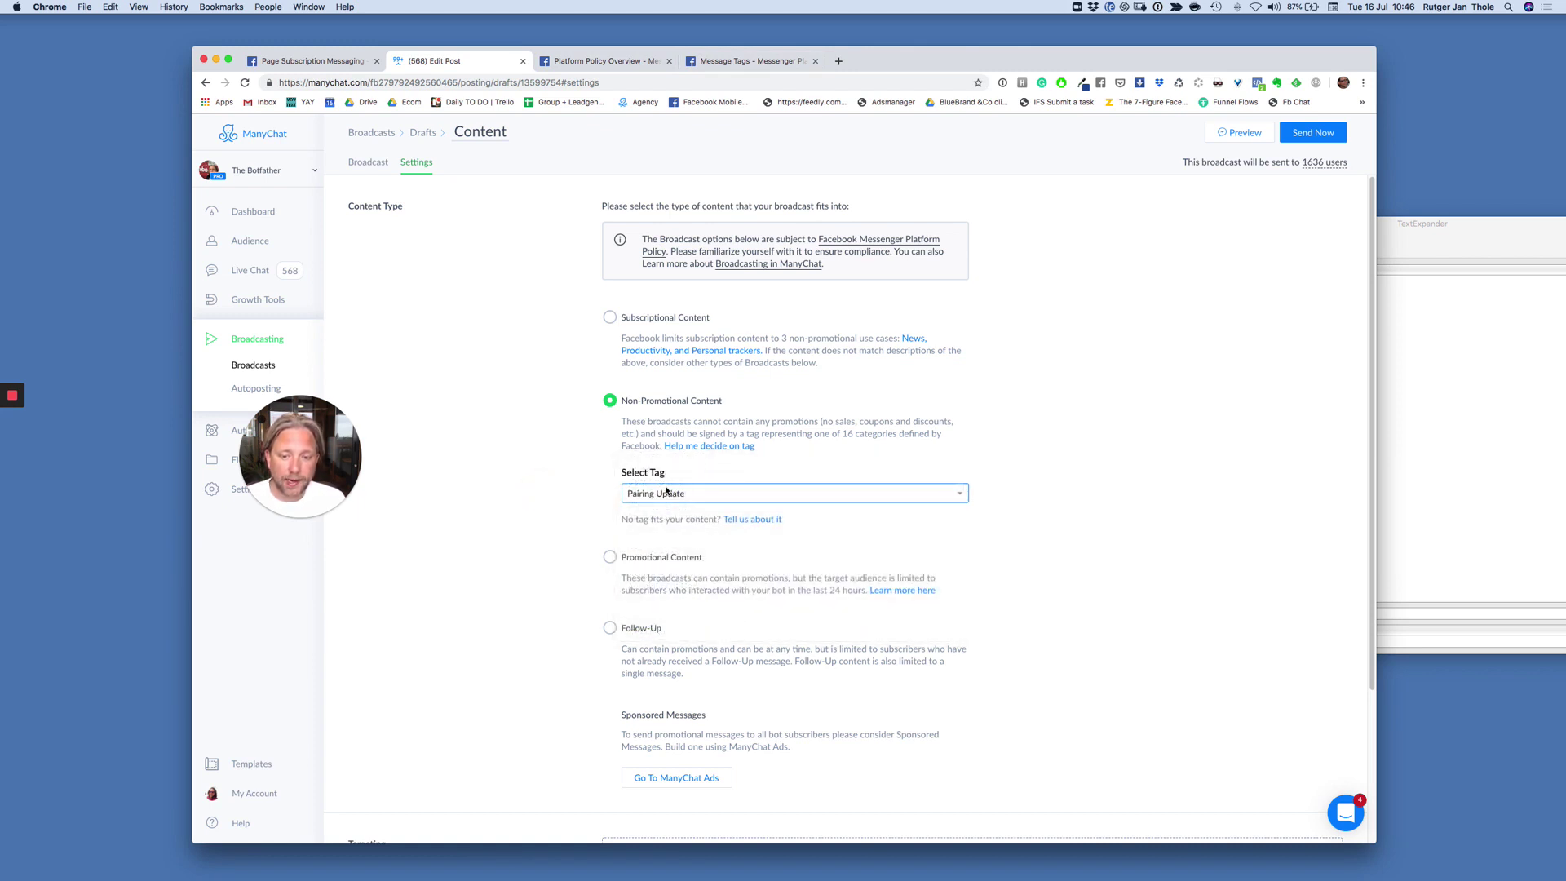
pyautogui.click(583, 59)
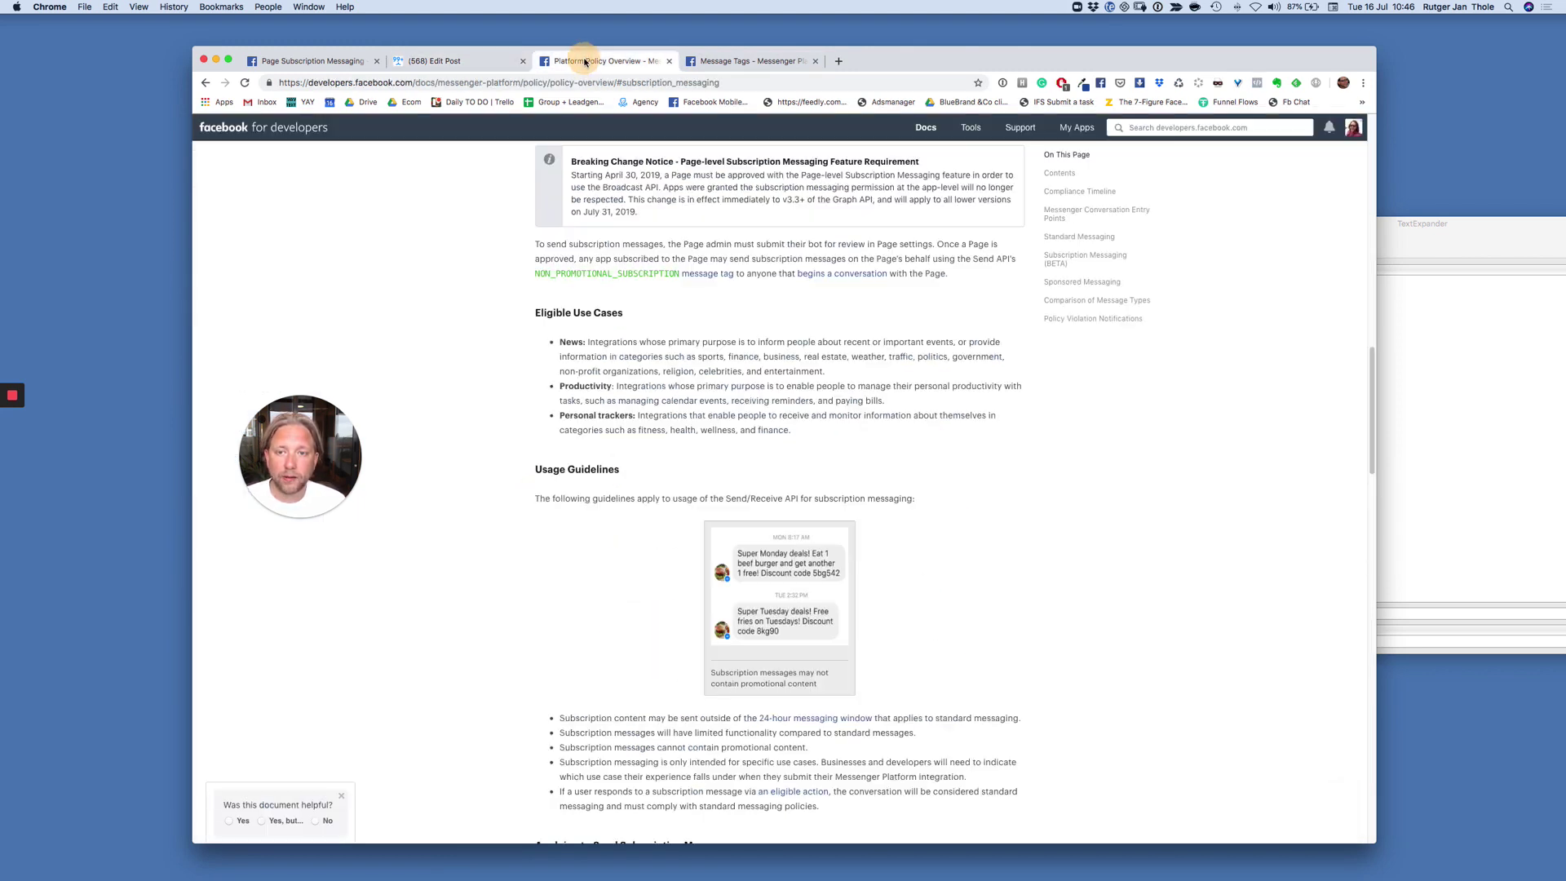
pyautogui.click(750, 61)
pyautogui.click(657, 83)
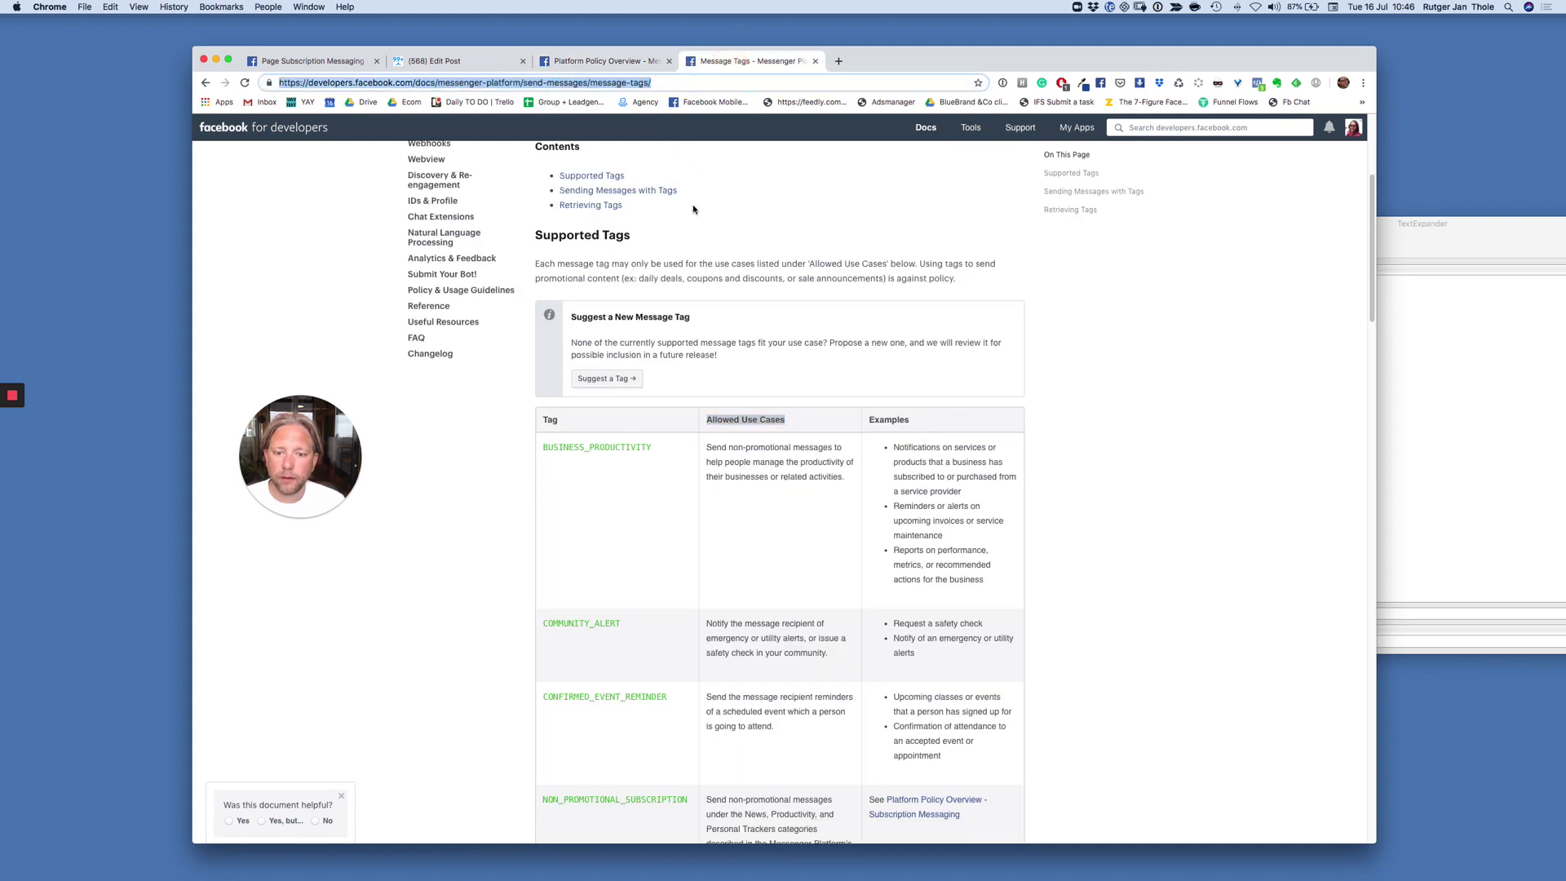
pyautogui.scroll(-1, 747, 489)
pyautogui.scroll(-5, 747, 465)
pyautogui.click(746, 464)
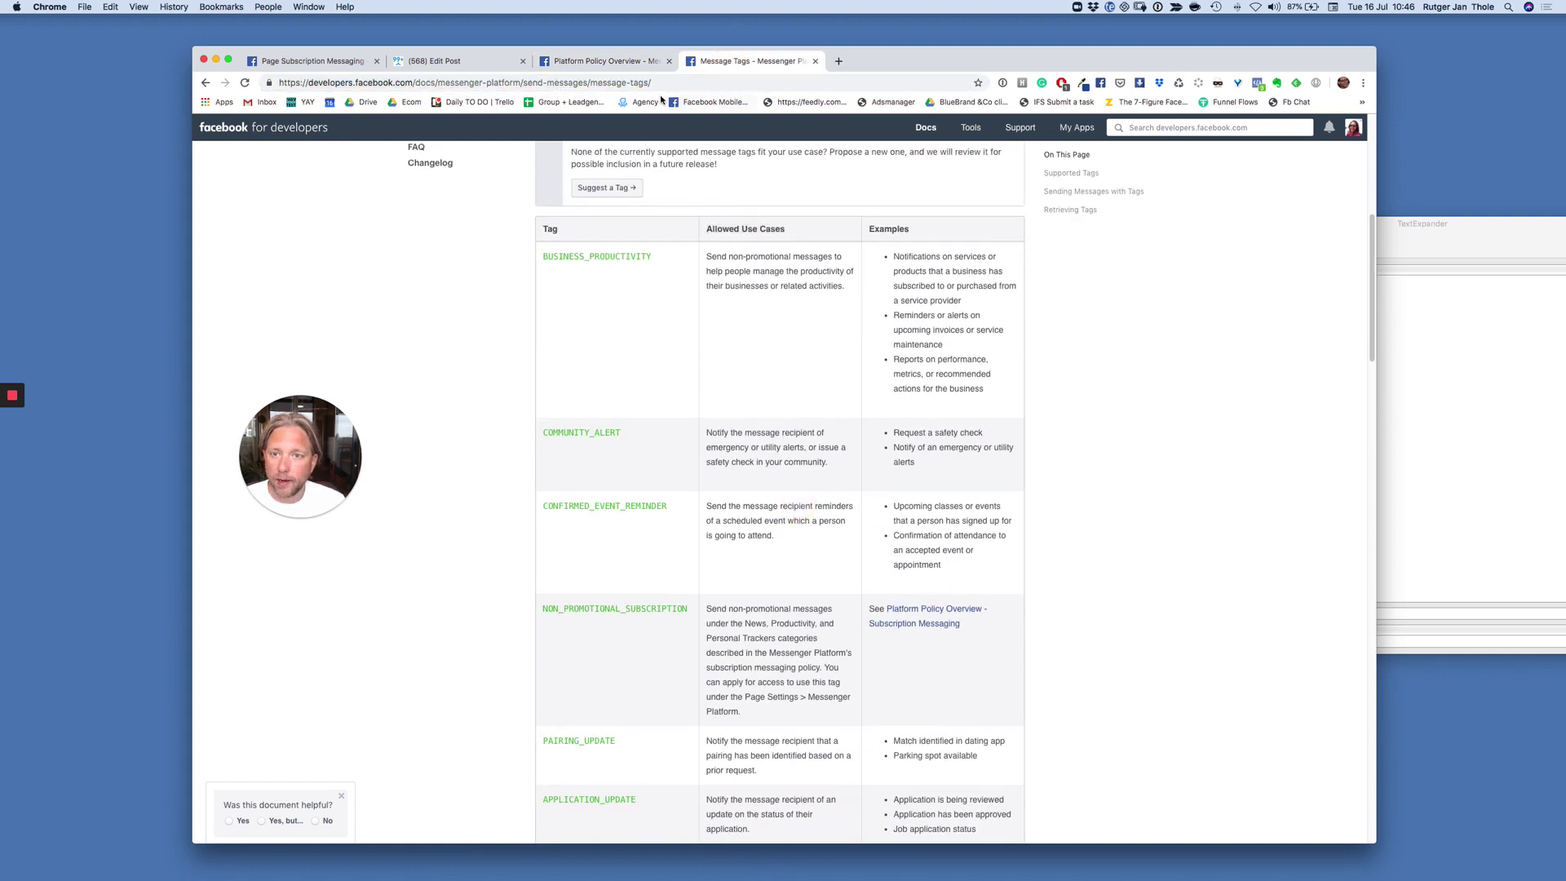
# - Return to the ManyChat broadcast settings and check the Select Tag choices again, keeping Pairing Update
pyautogui.click(589, 64)
pyautogui.click(491, 65)
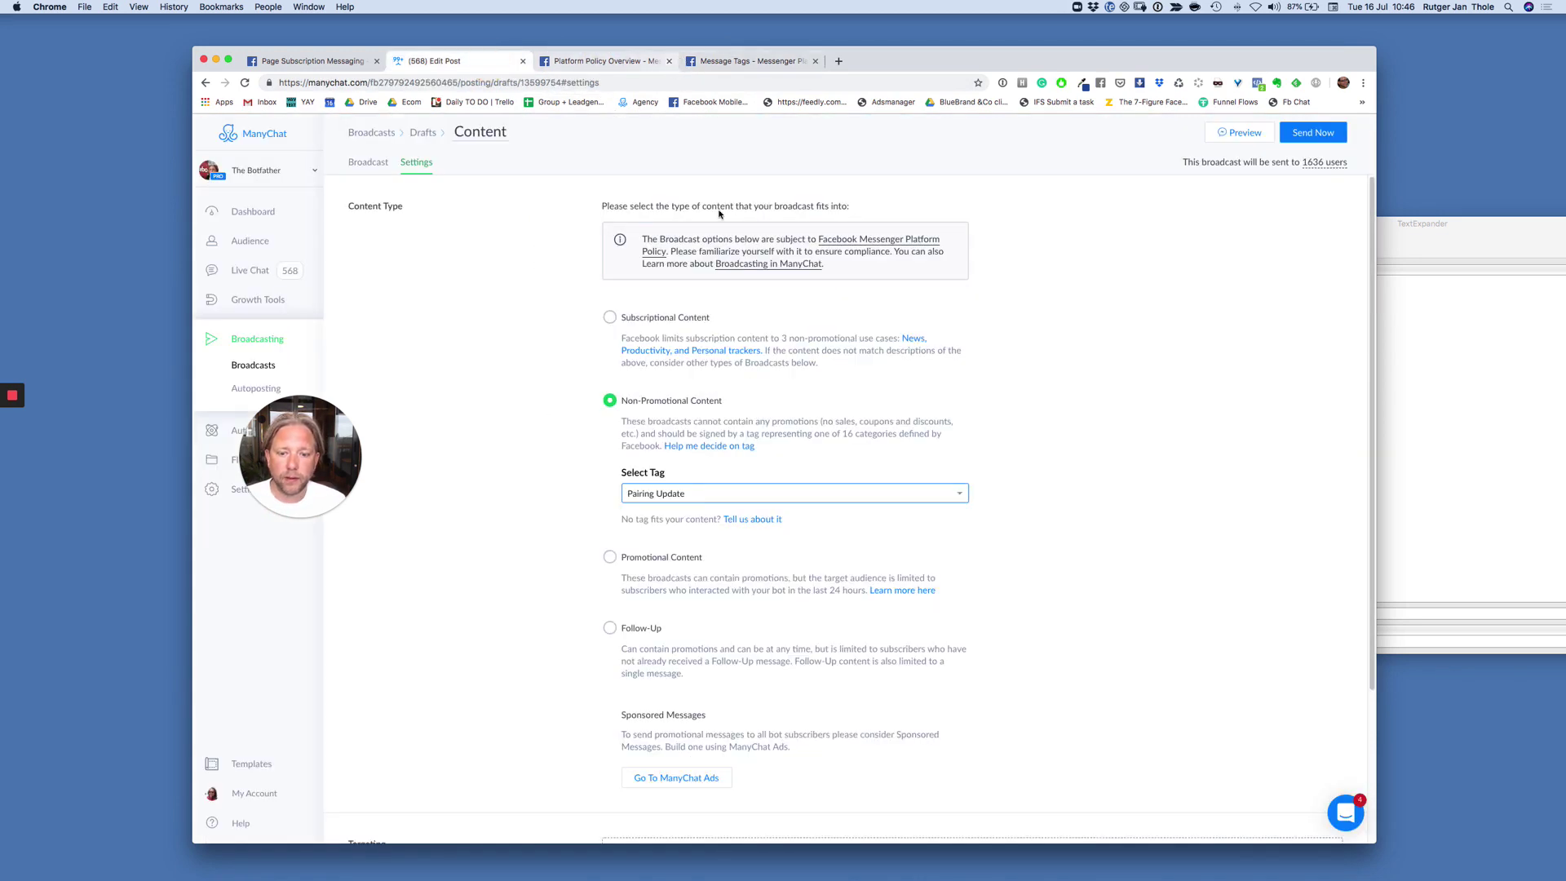
pyautogui.click(709, 499)
pyautogui.click(717, 496)
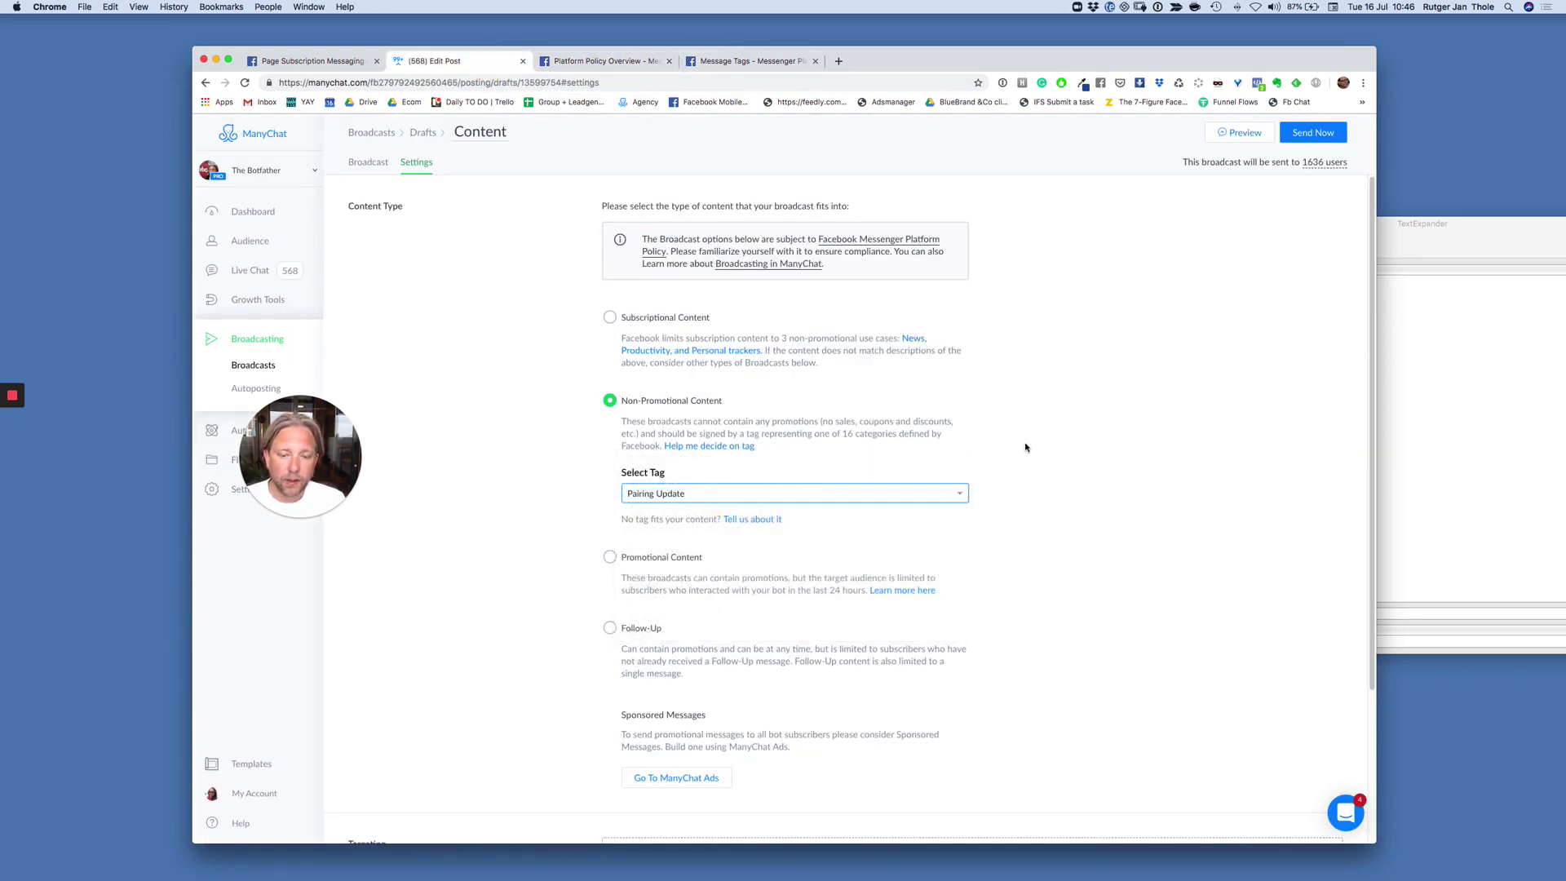
# - Look over the remaining content types in the broadcast settings and highlight the Sponsored Messages heading
pyautogui.scroll(-3, 1024, 457)
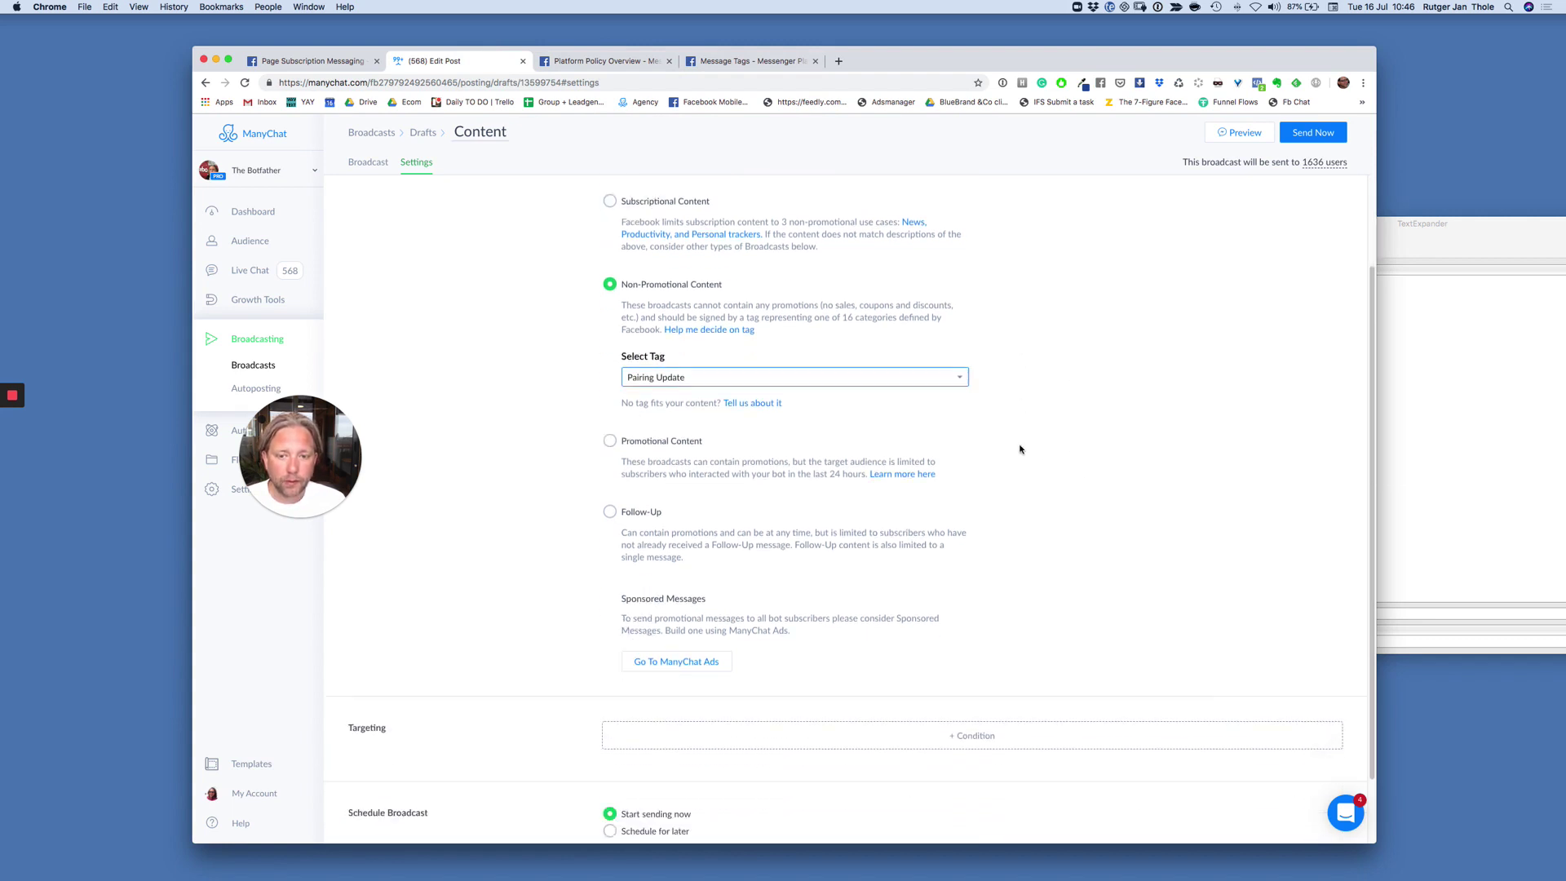
pyautogui.scroll(-1, 1036, 440)
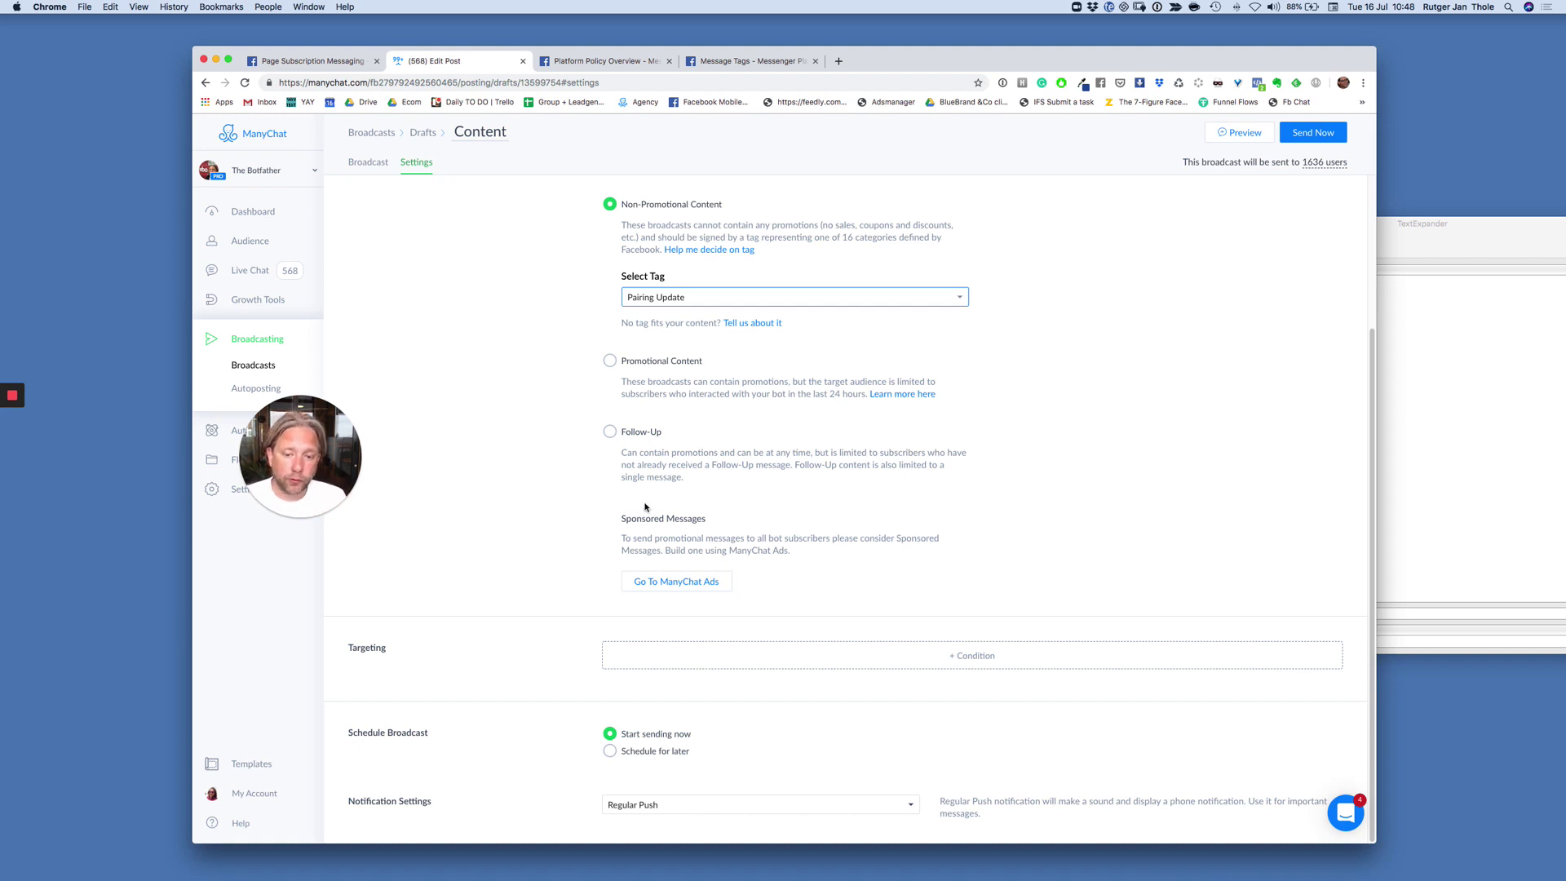
pyautogui.moveTo(712, 520); pyautogui.dragTo(592, 531)
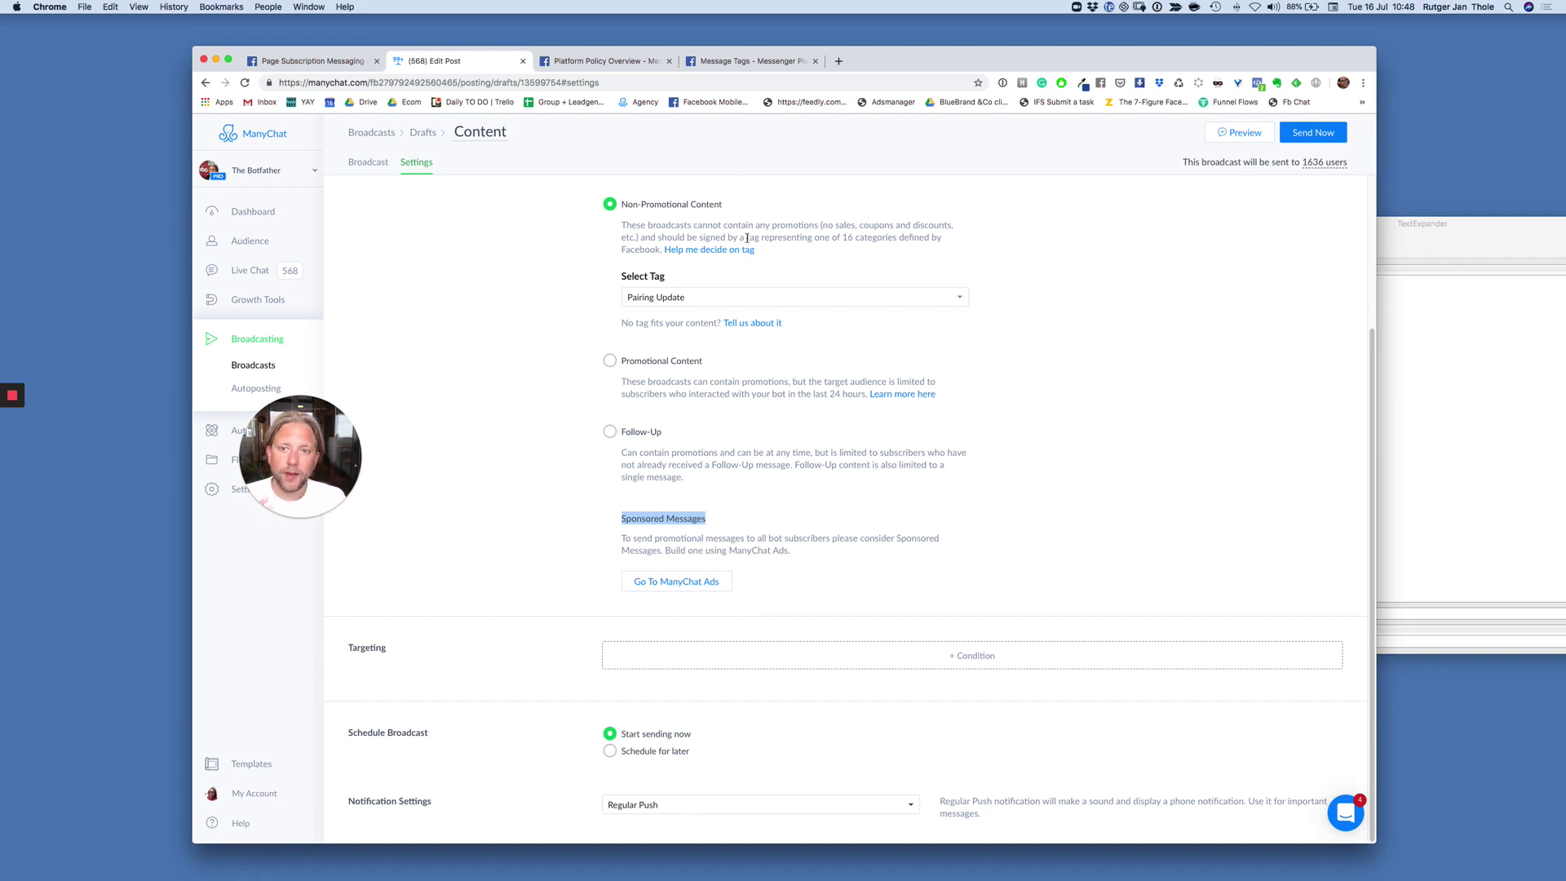
# - Switch to the Message Tags documentation, highlight the Supported Tags heading and look over the allowed use cases in the table
pyautogui.click(619, 68)
pyautogui.click(731, 62)
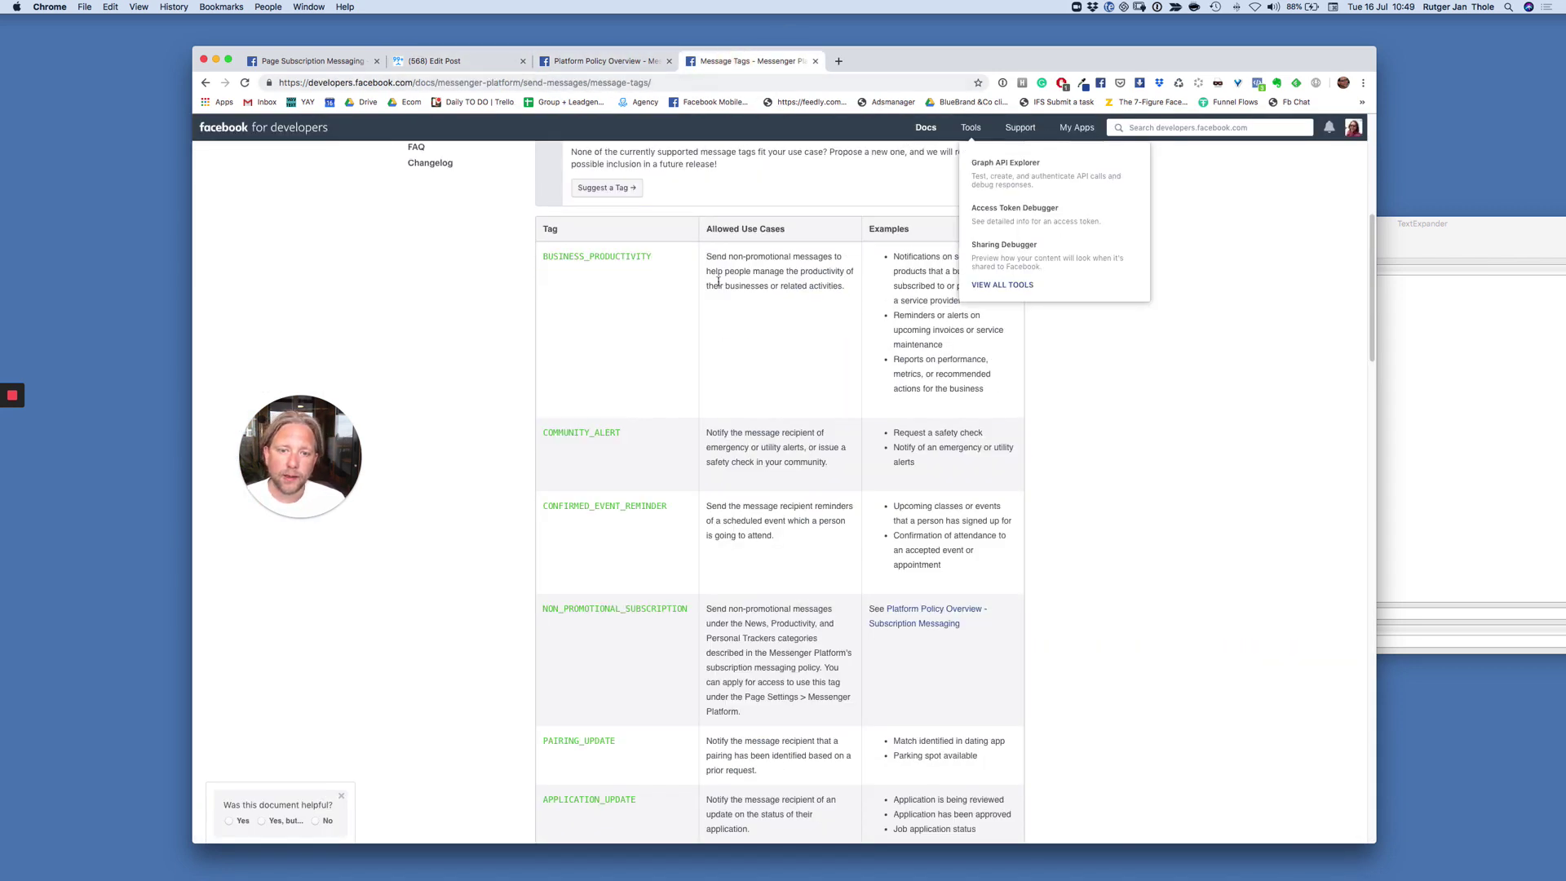
pyautogui.scroll(2, 721, 363)
pyautogui.scroll(1, 721, 363)
pyautogui.moveTo(531, 184); pyautogui.dragTo(644, 185)
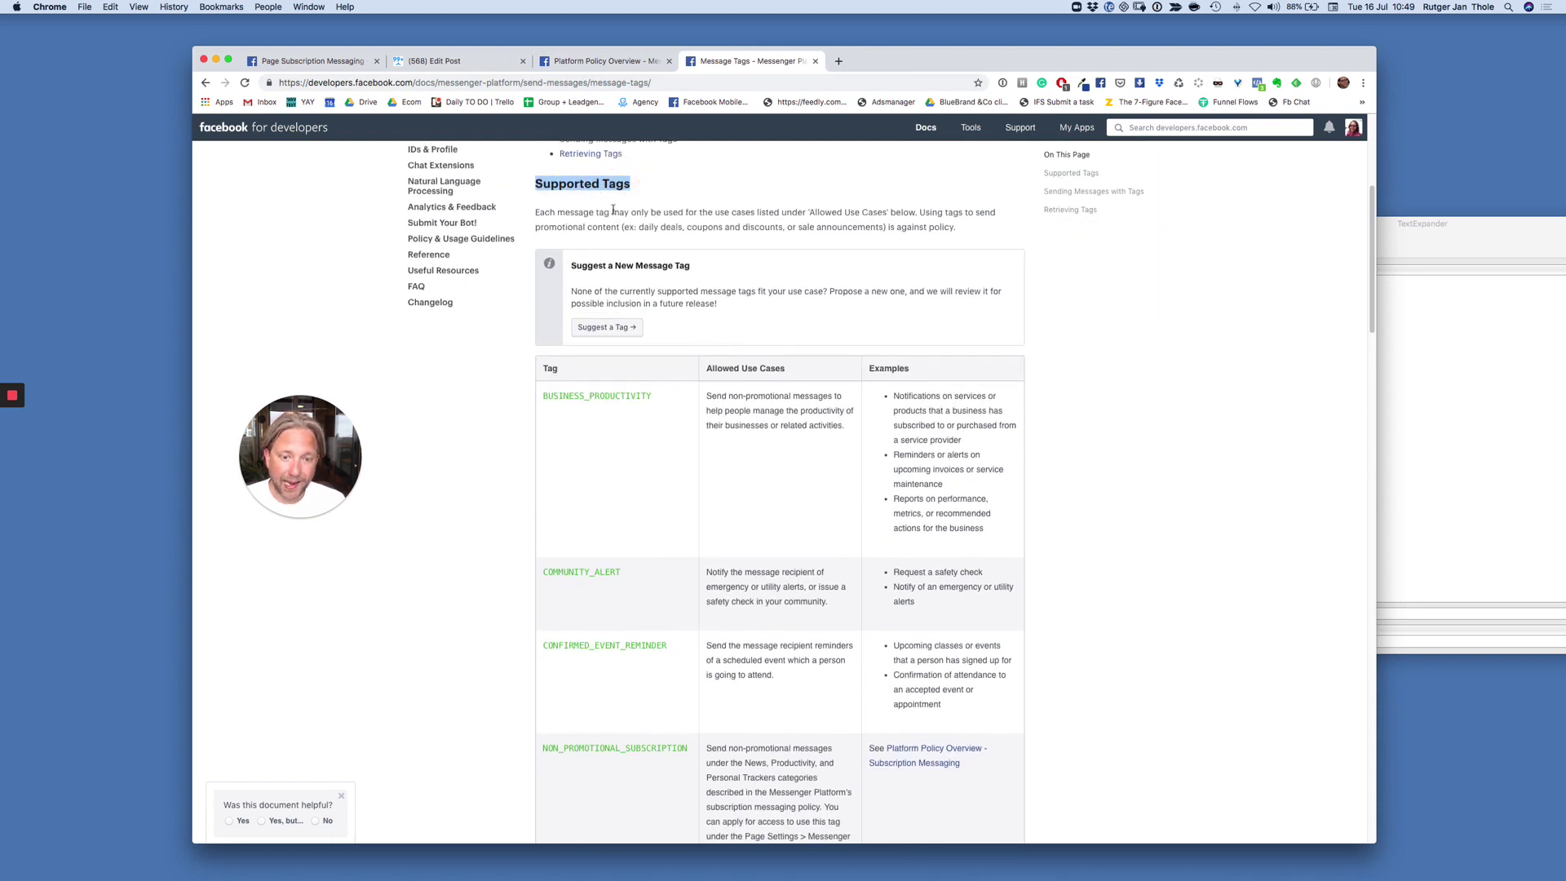
pyautogui.scroll(-3, 646, 335)
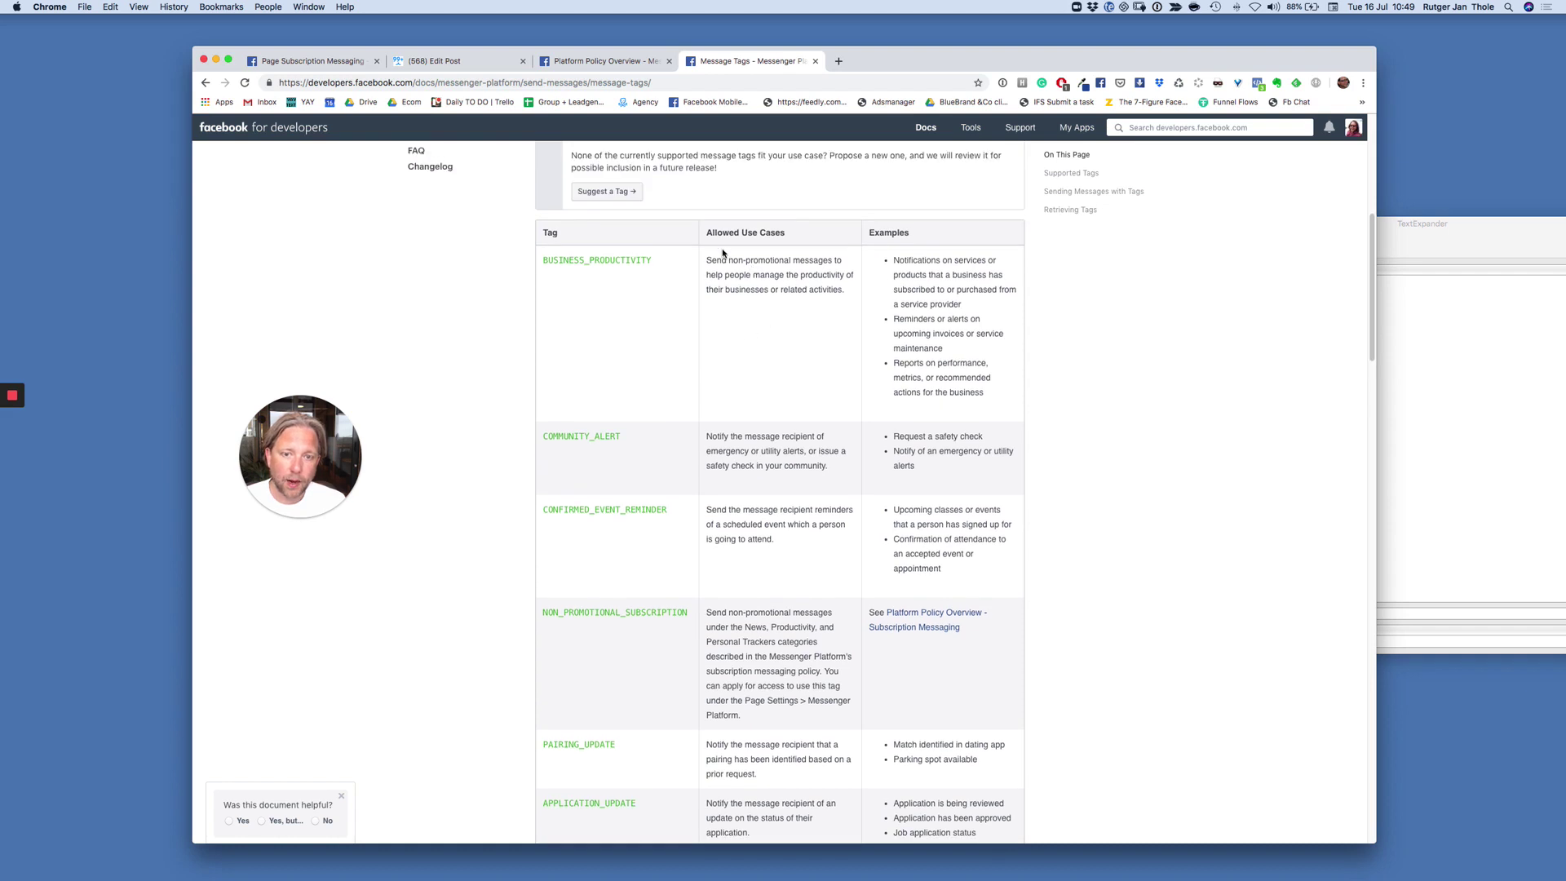
# - Glance at the Platform Policy Overview, then review the ManyChat broadcast's content types and non-promotional tag choices, keeping Pairing Update
pyautogui.click(582, 65)
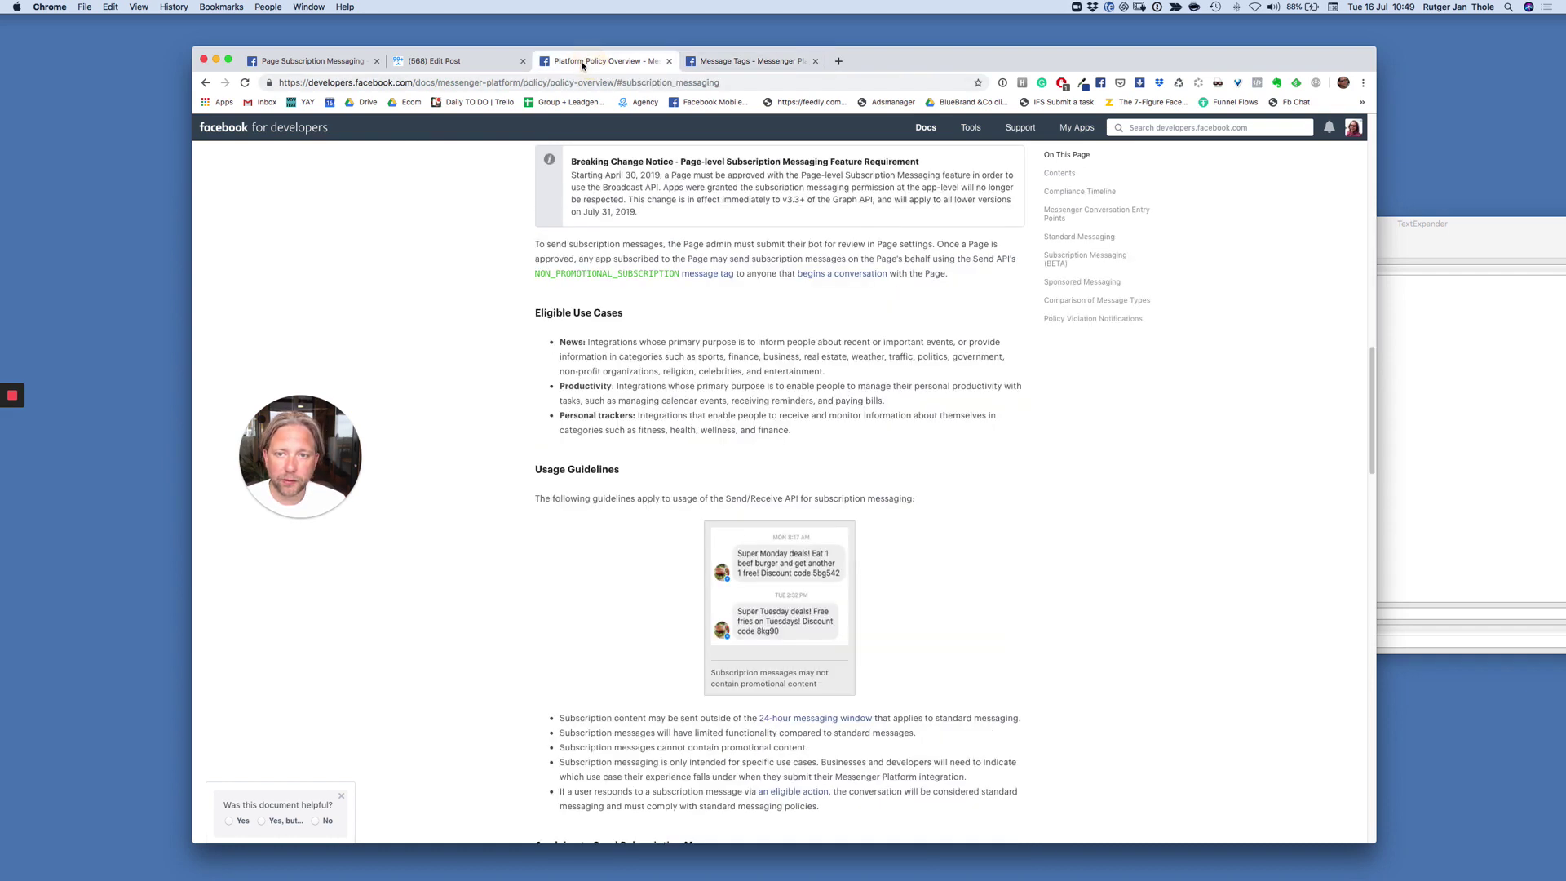
pyautogui.click(455, 61)
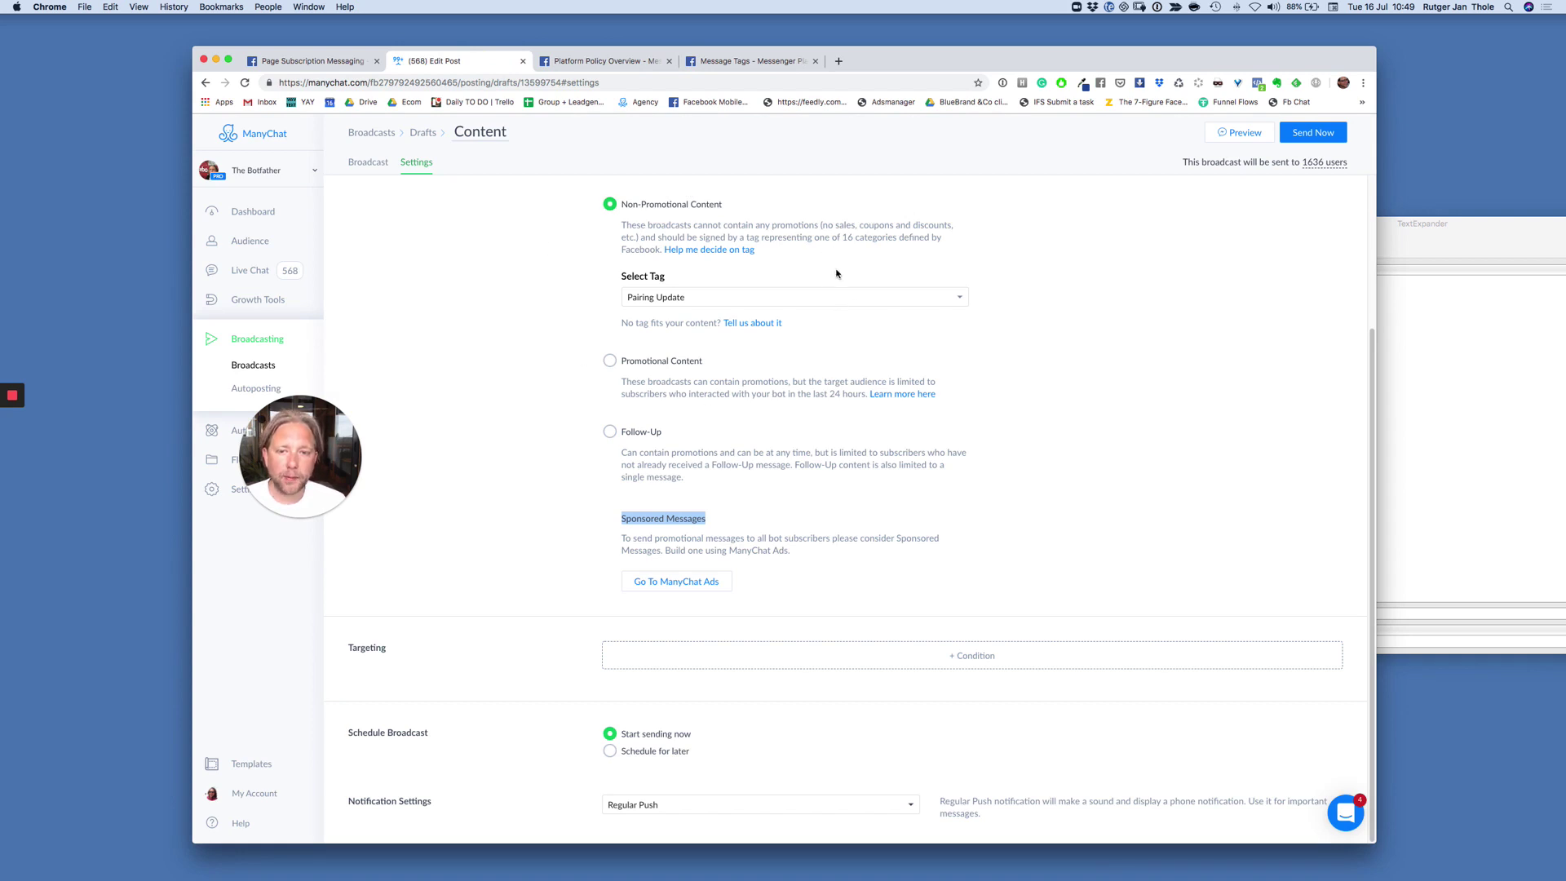
pyautogui.scroll(3, 838, 261)
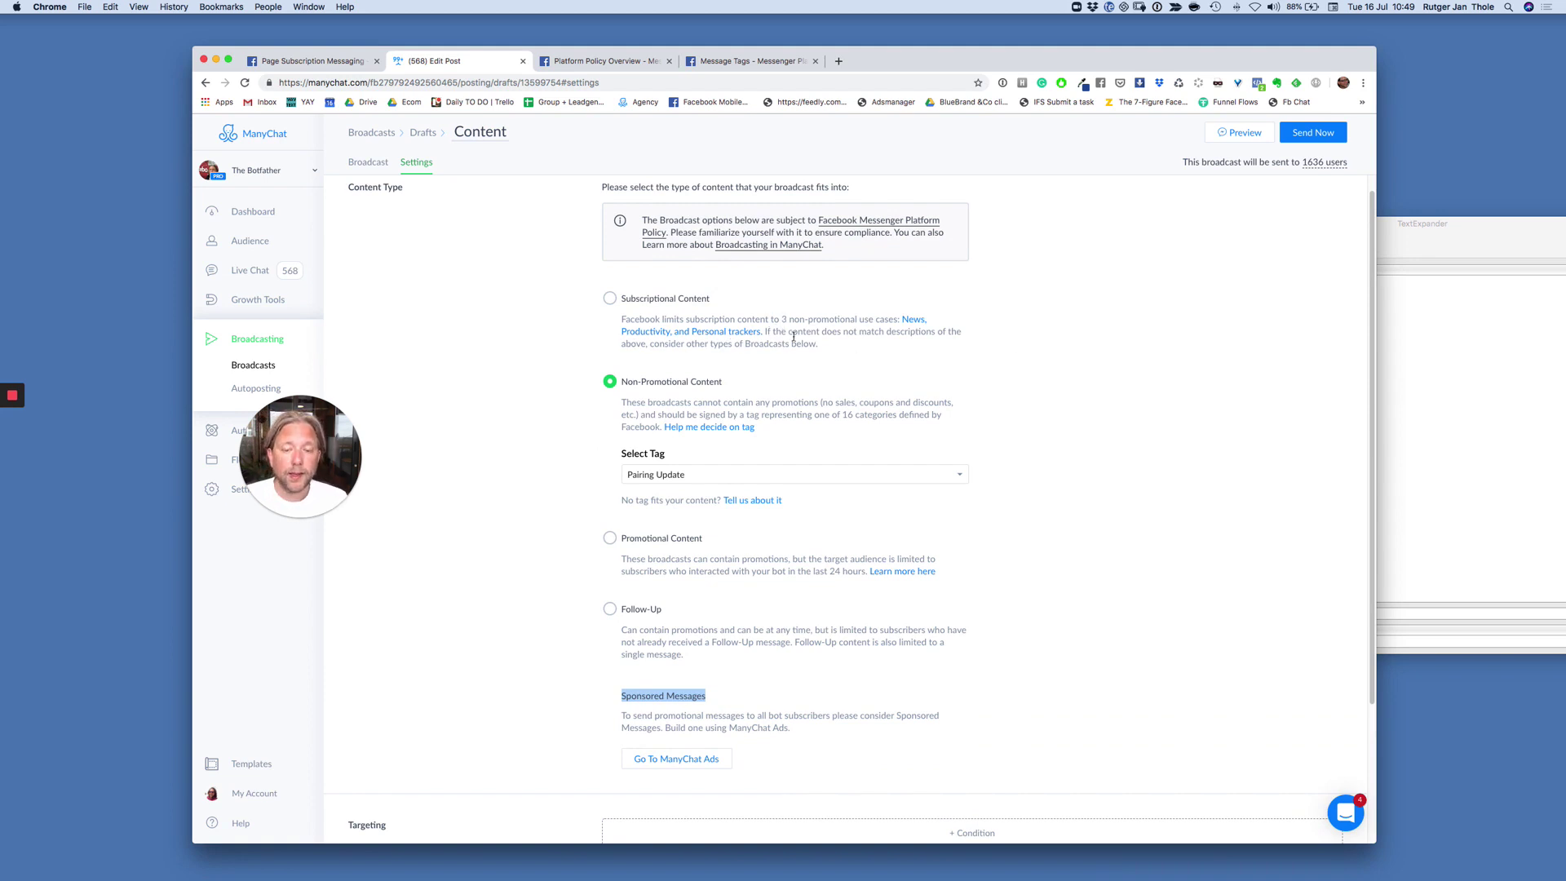
pyautogui.scroll(-1, 545, 384)
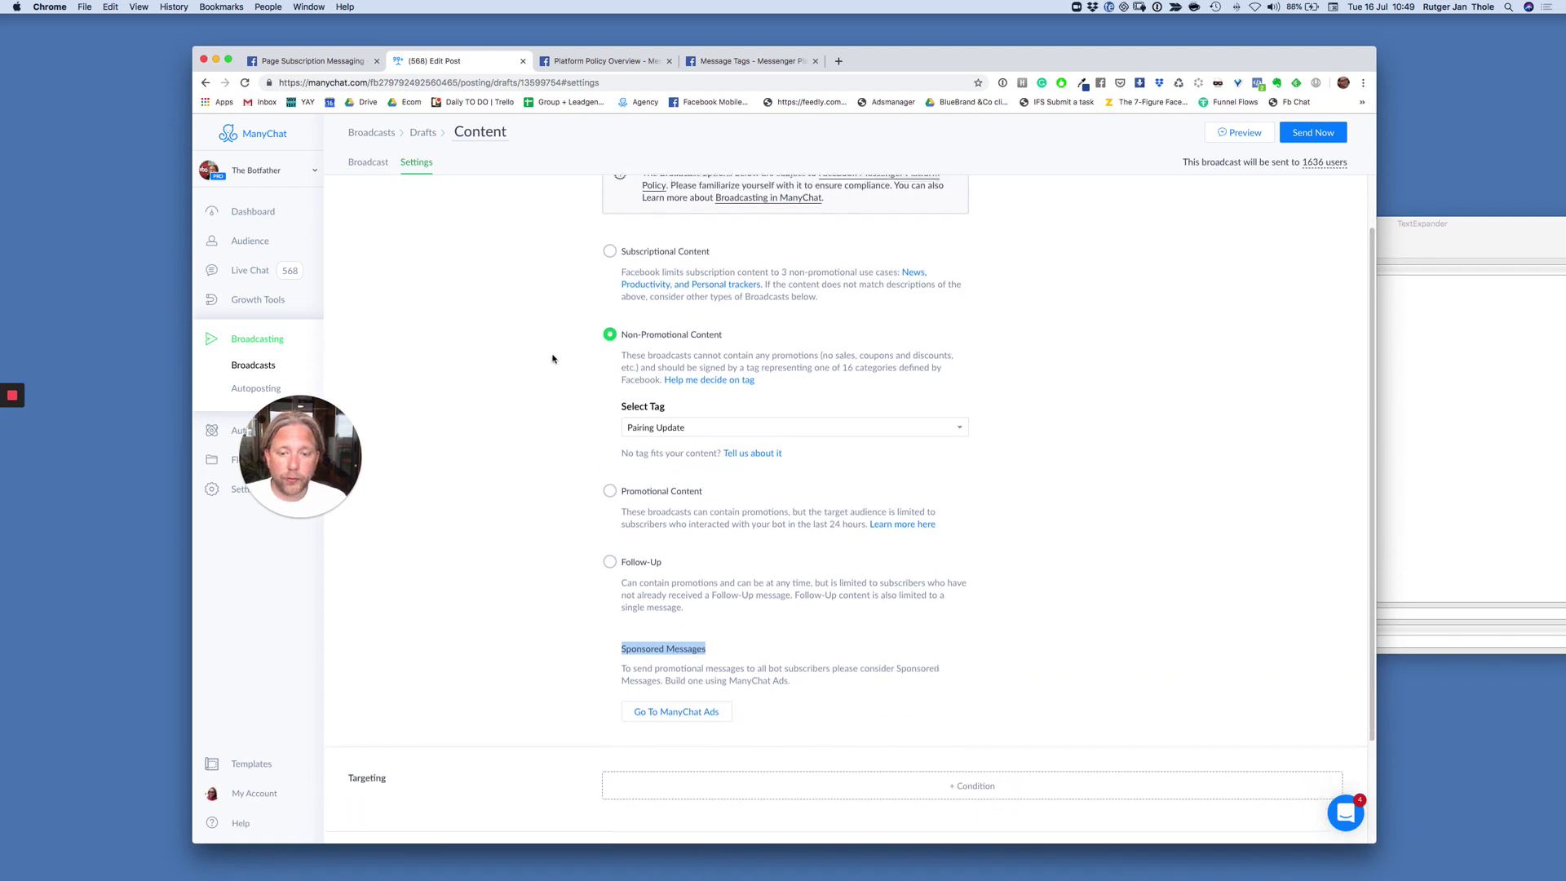
pyautogui.click(758, 425)
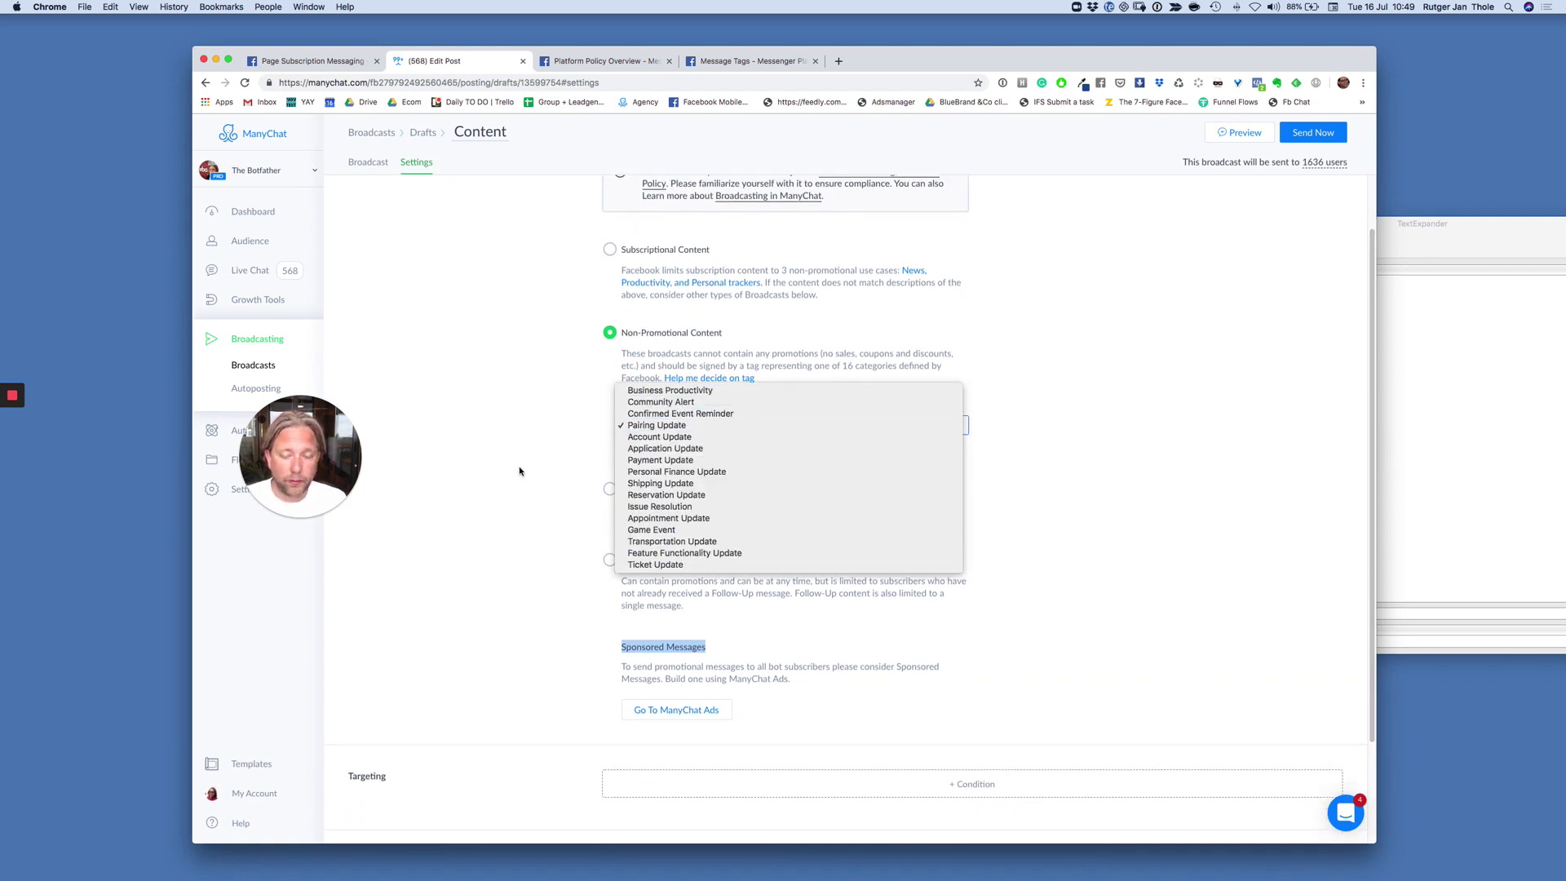
pyautogui.click(477, 471)
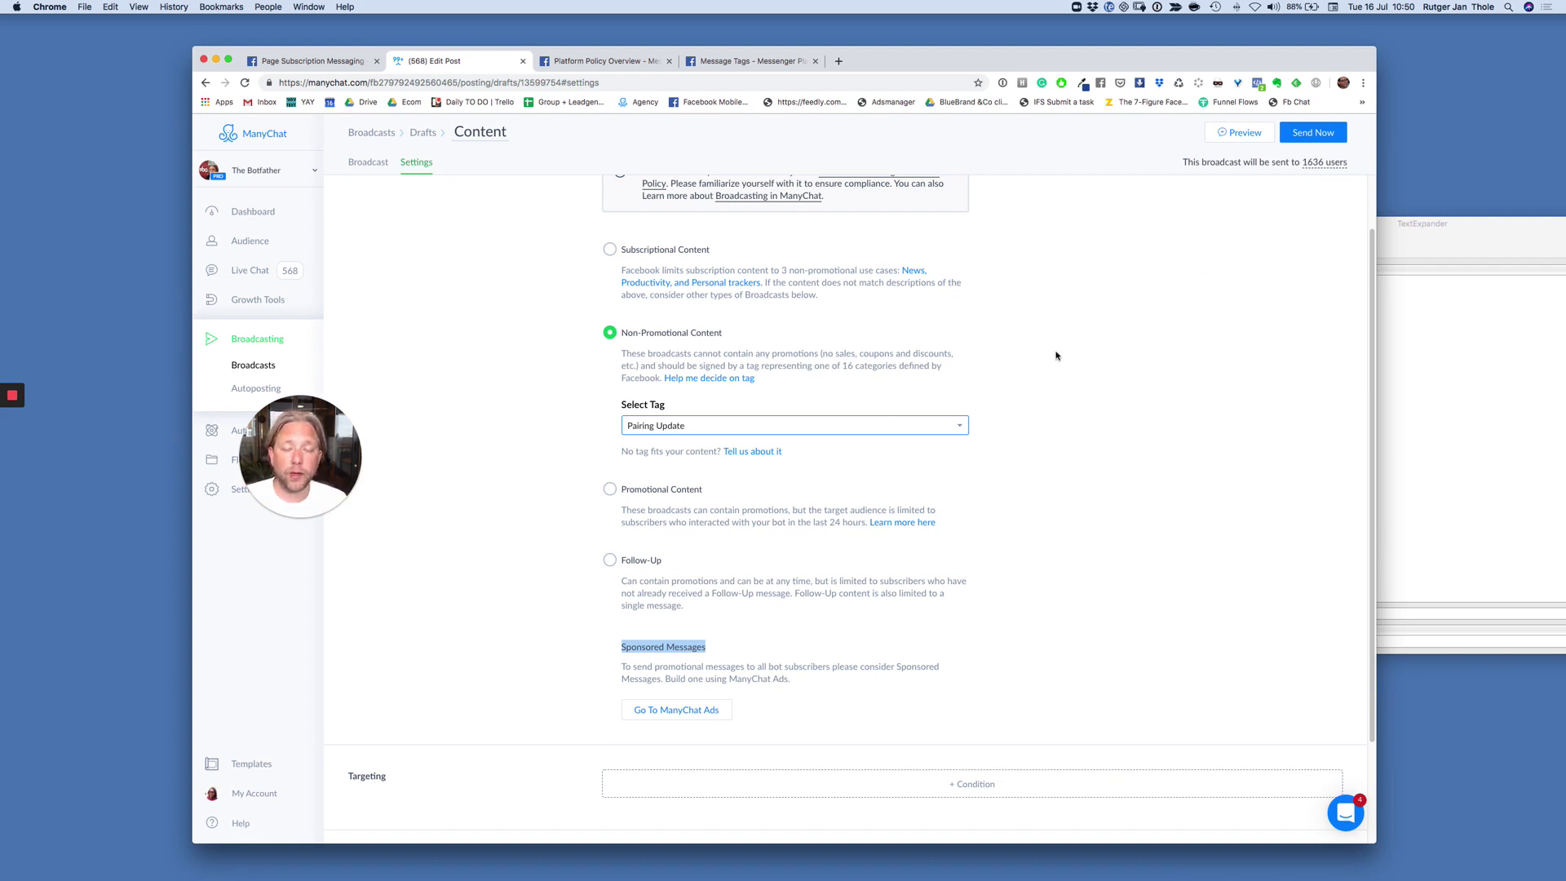
pyautogui.scroll(2, 1056, 355)
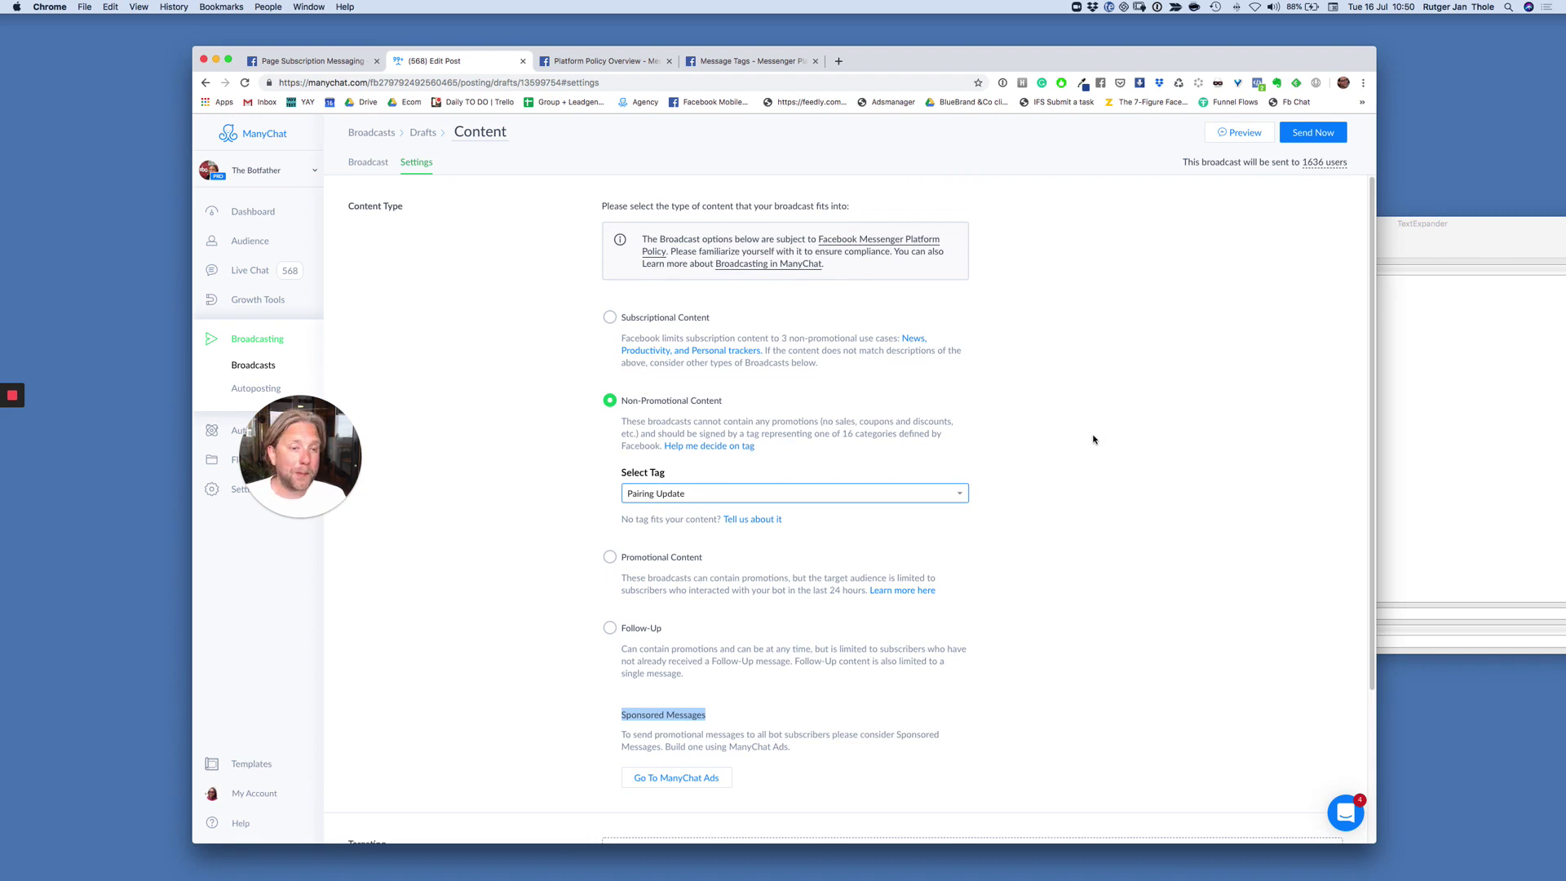